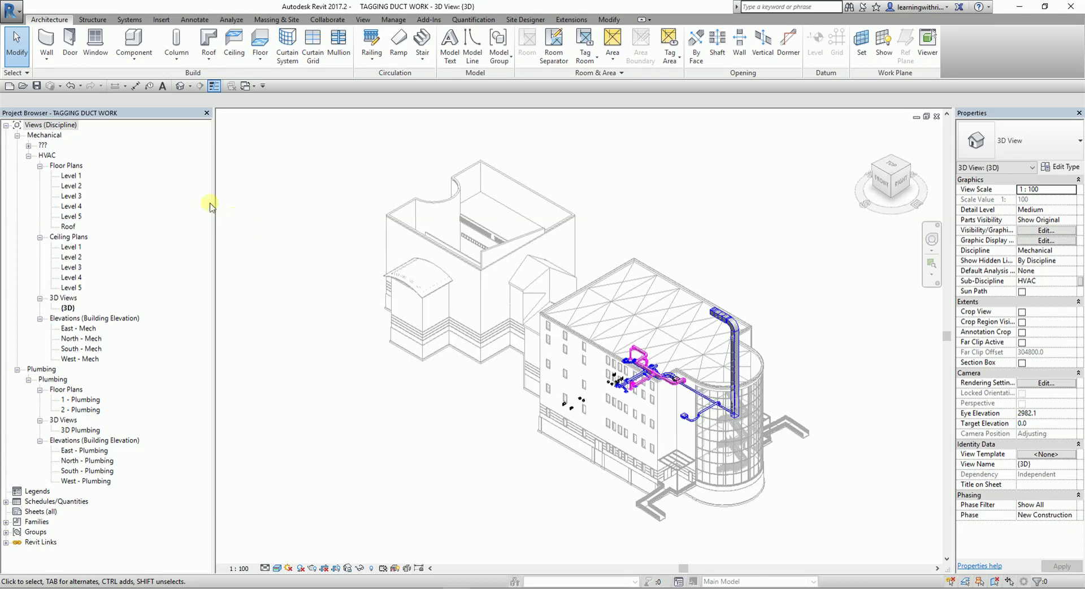
Open the HVAC Level 1 ceiling plan and look at its ductwork.
click(72, 175)
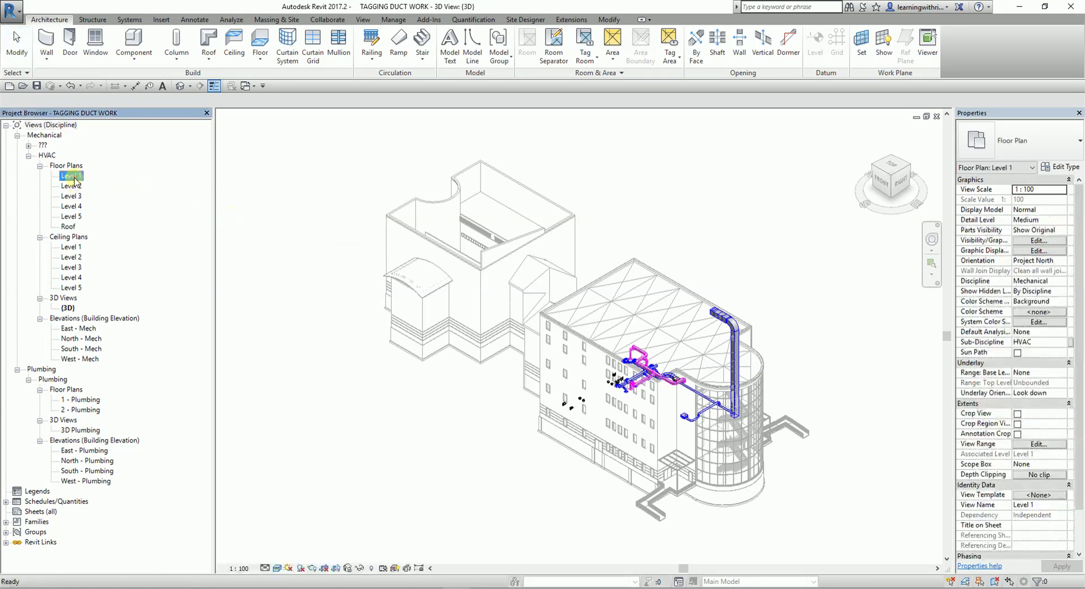
double_click(72, 177)
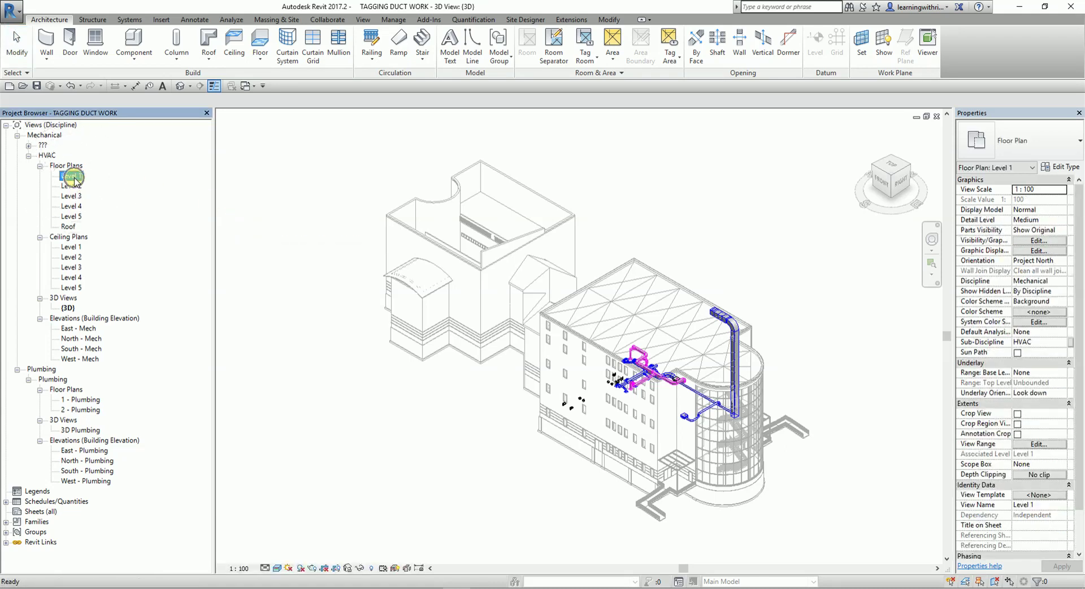
double_click(73, 247)
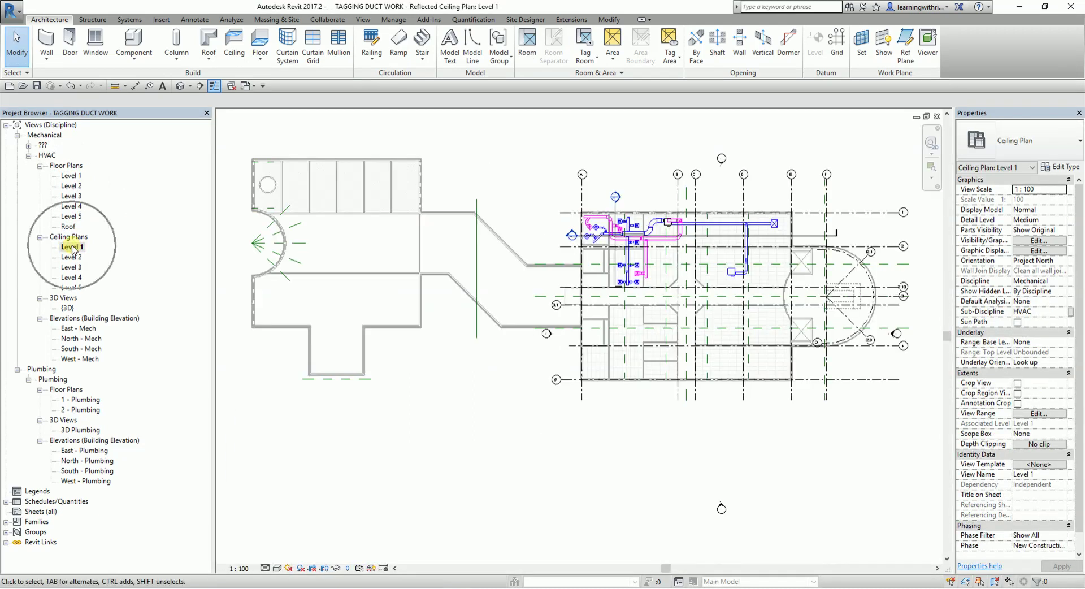
scroll(621, 265, up, 5)
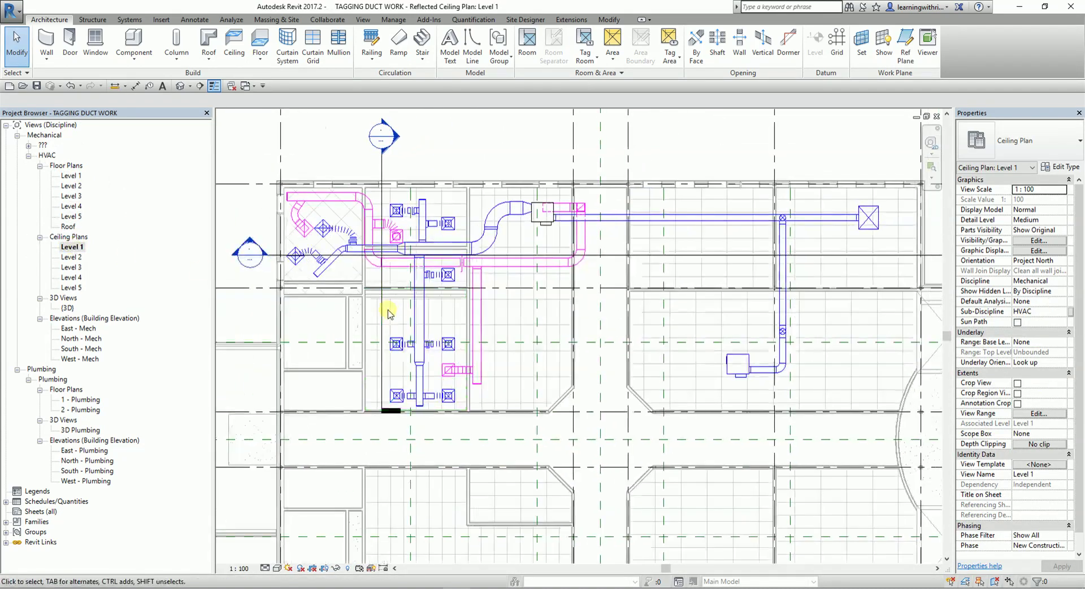
Open the HVAC Level 1 floor plan to show the ductwork over the offices, reception and exam room.
double_click(70, 175)
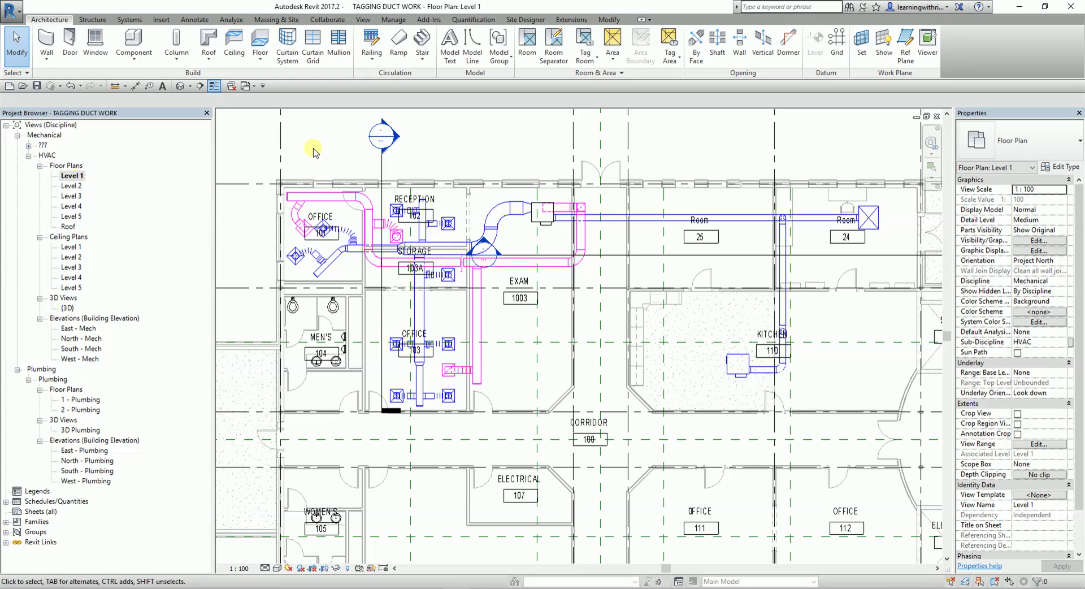
scroll(368, 161, down, 2)
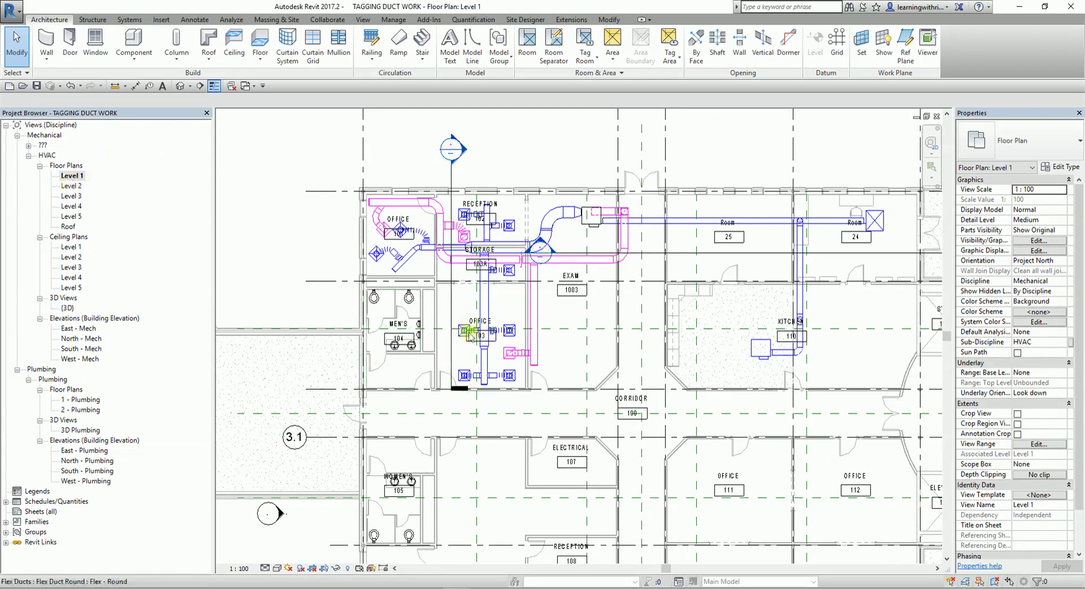
scroll(501, 303, up, 2)
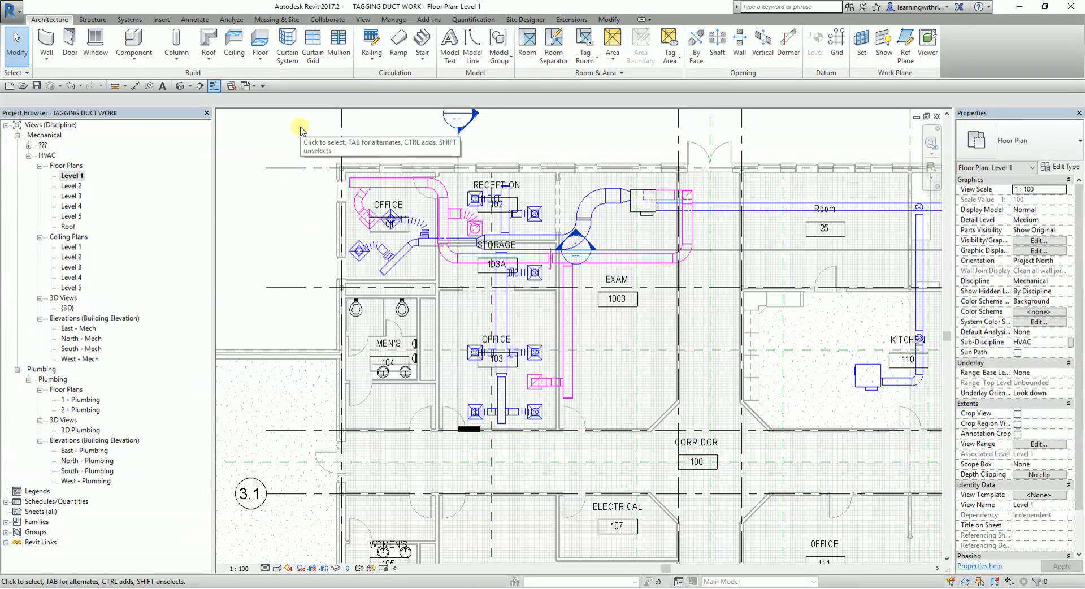
Create a rectangular callout around the ducted offices, reception, storage and exam room on the Level 1 floor plan.
click(363, 21)
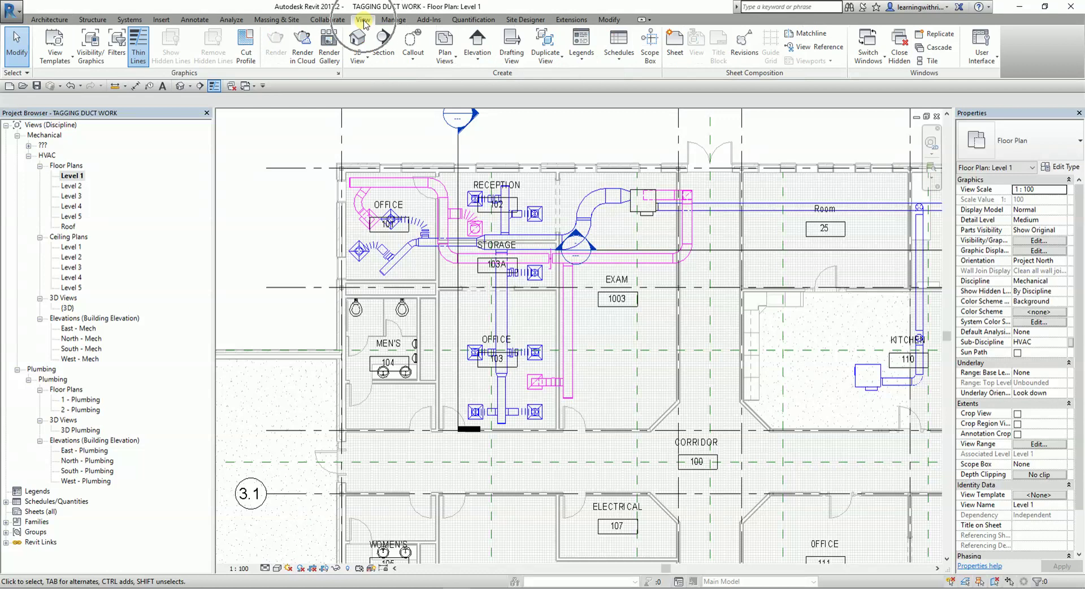
click(411, 40)
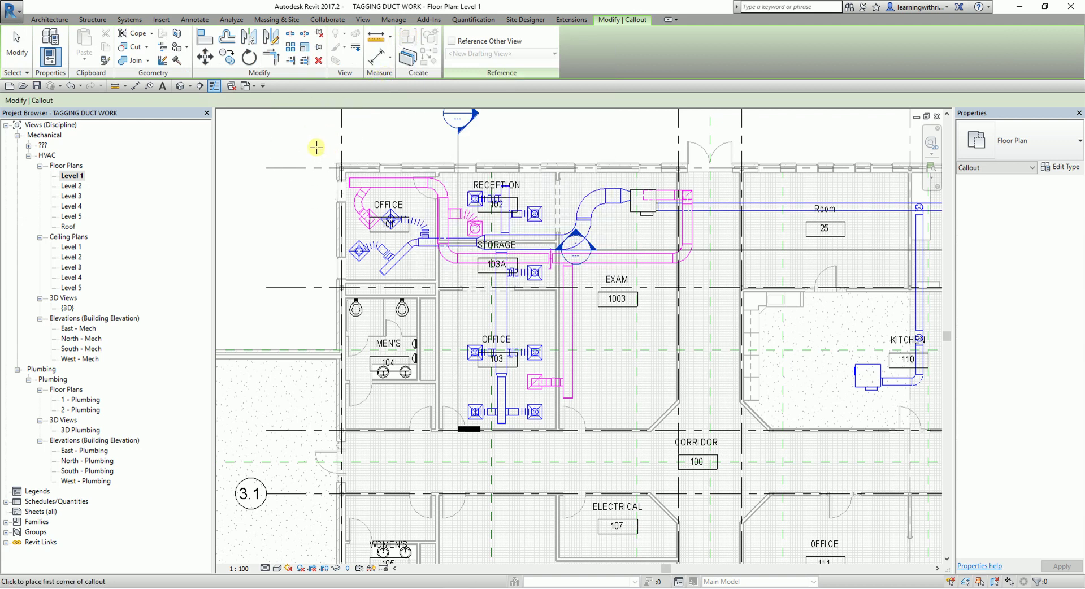
click(317, 148)
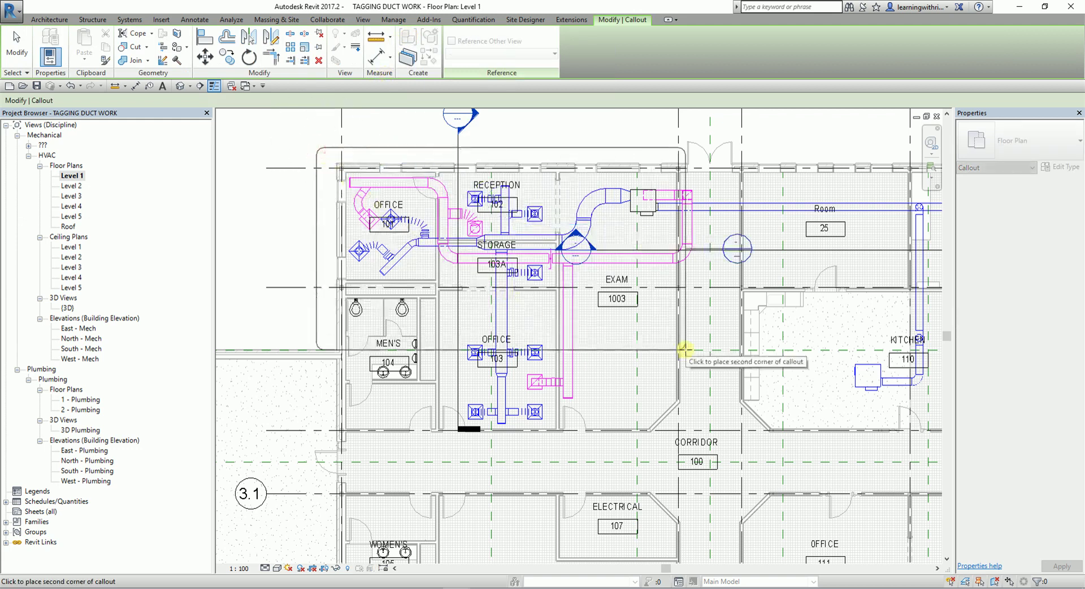
click(728, 444)
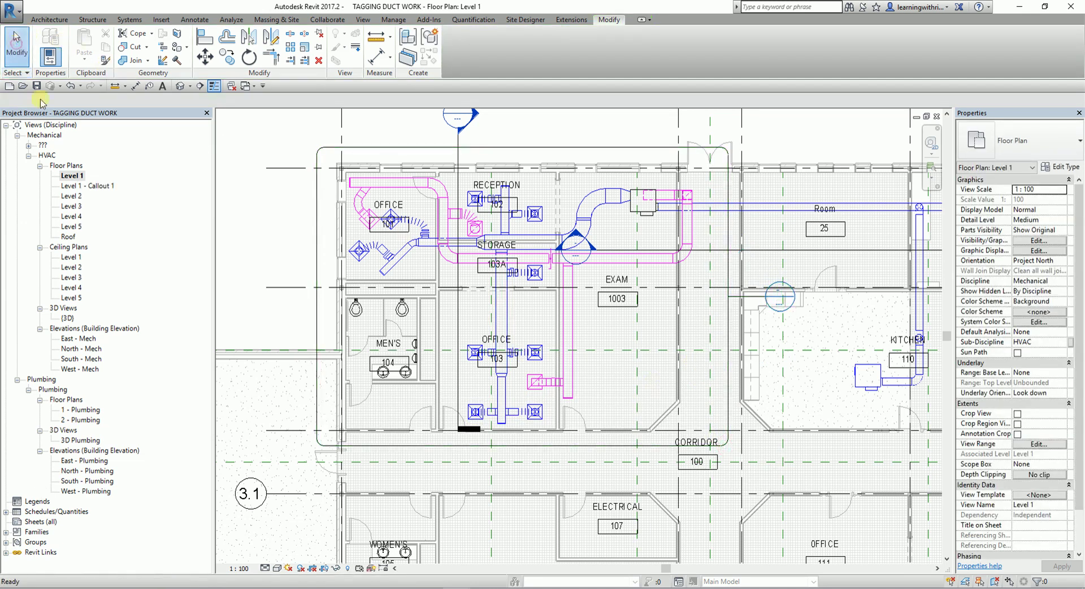
Open the new Level 1 callout view from its marker on the floor plan.
click(97, 186)
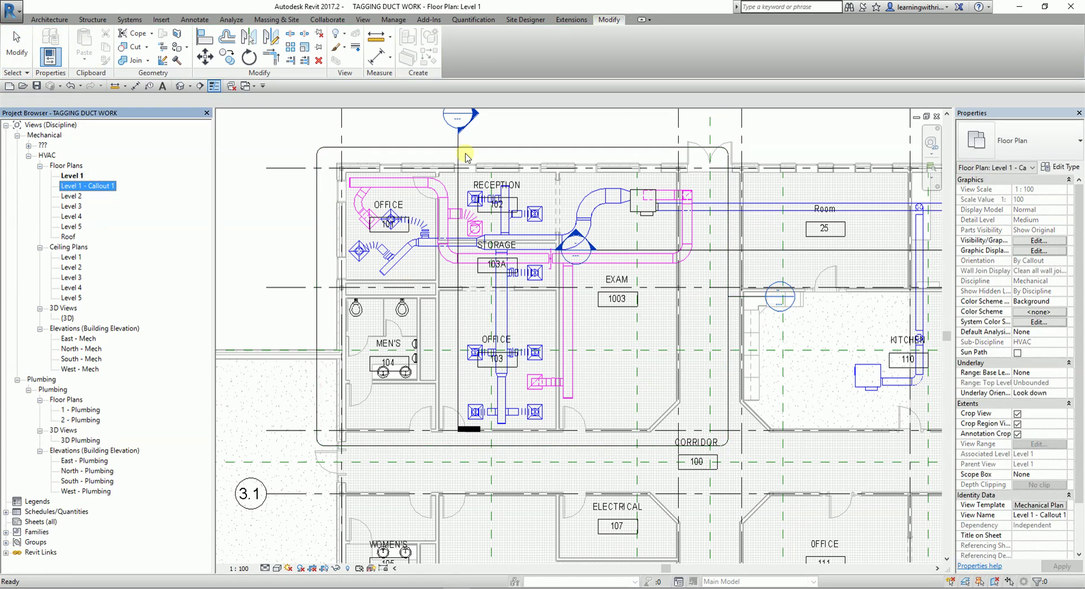
click(264, 140)
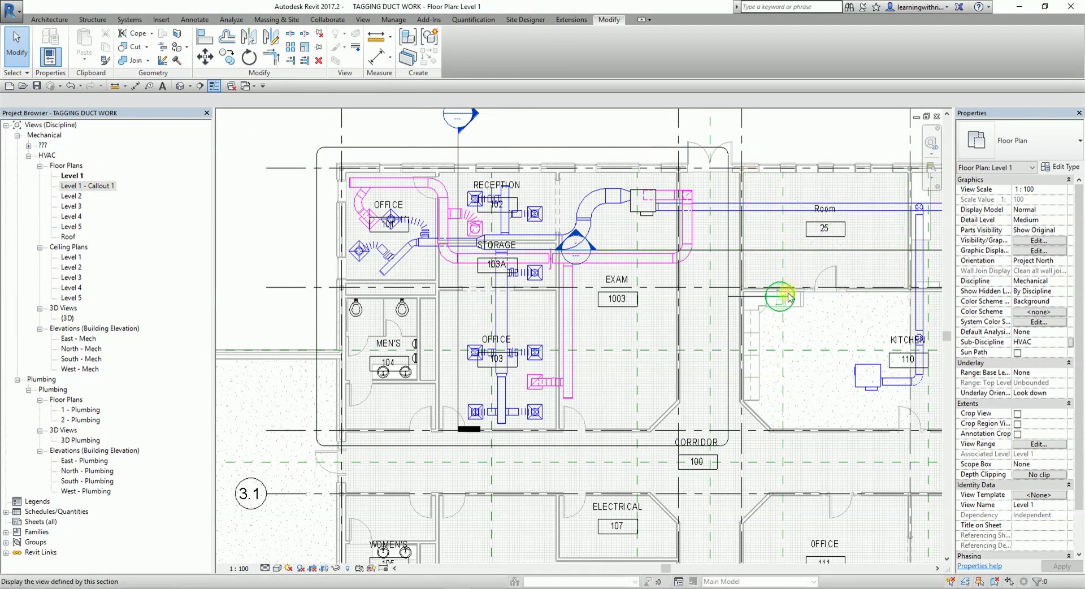
scroll(788, 297, up, 3)
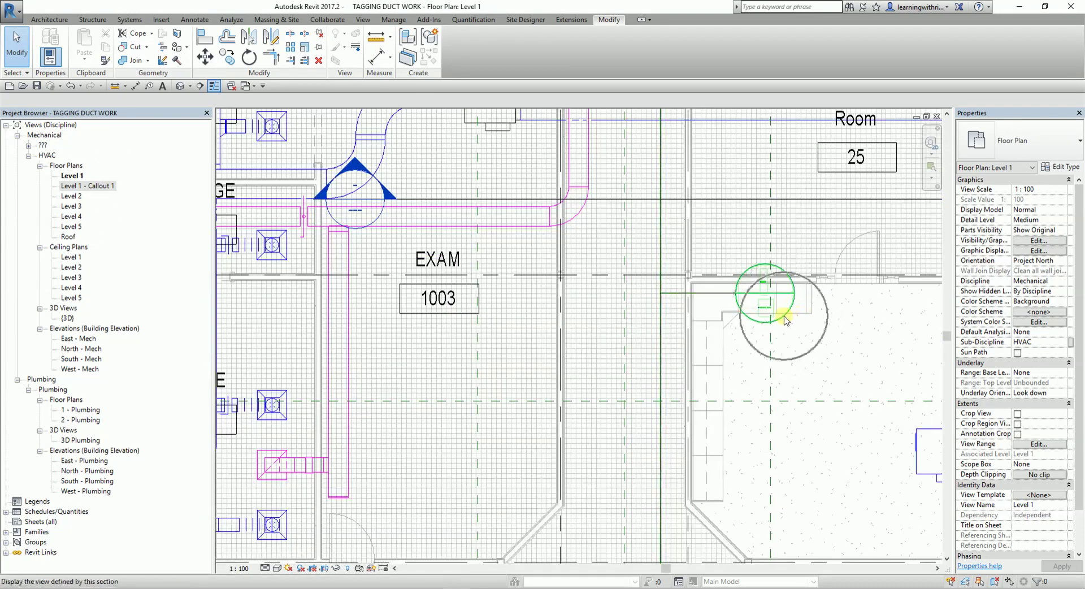
double_click(785, 320)
scroll(675, 308, up, 2)
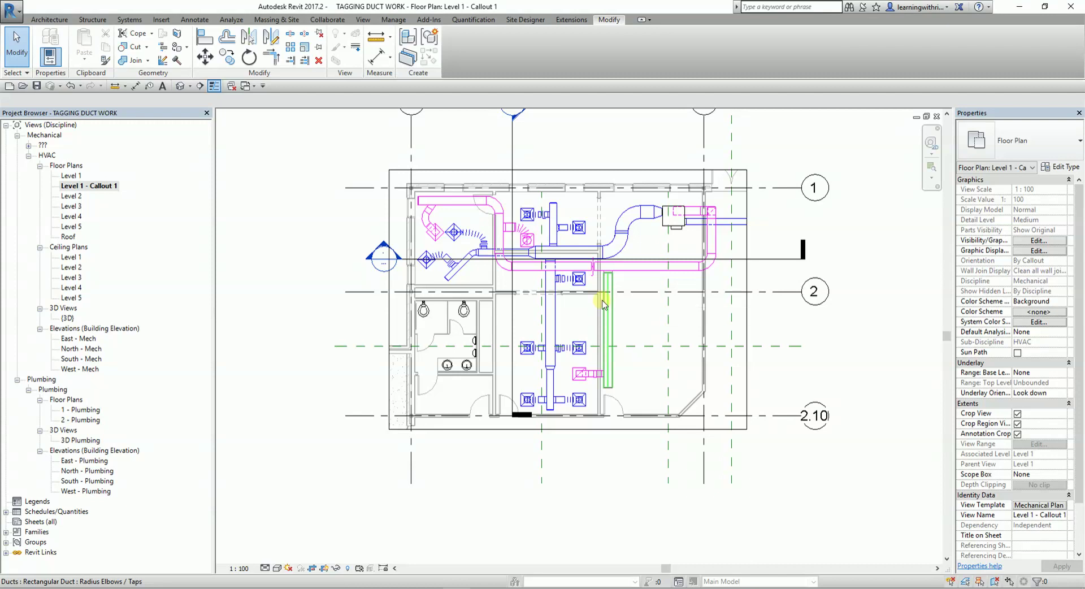
scroll(583, 322, up, 4)
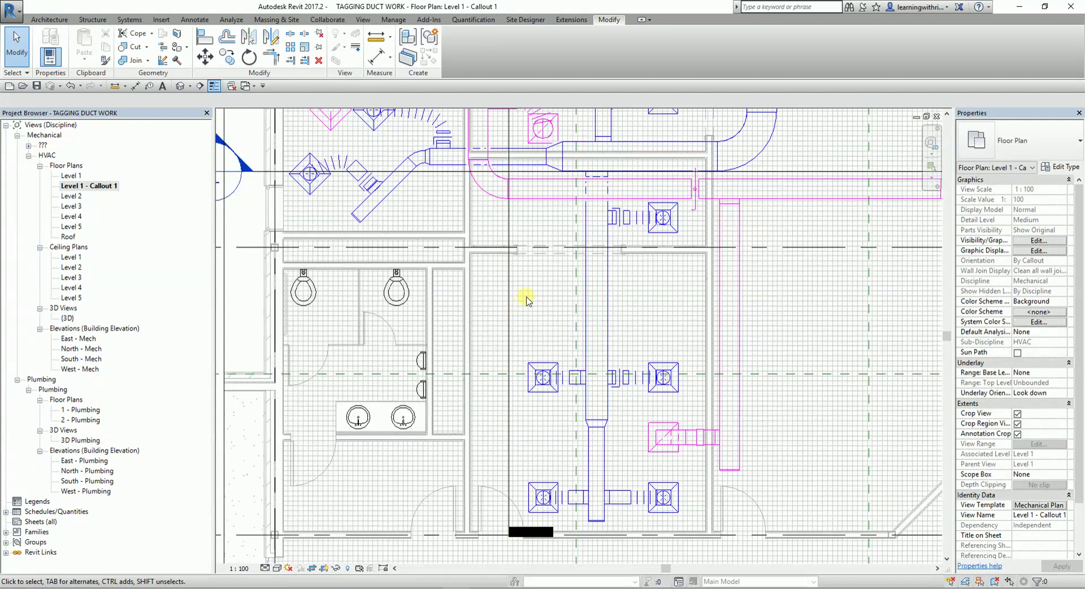
click(526, 297)
scroll(526, 297, down, 3)
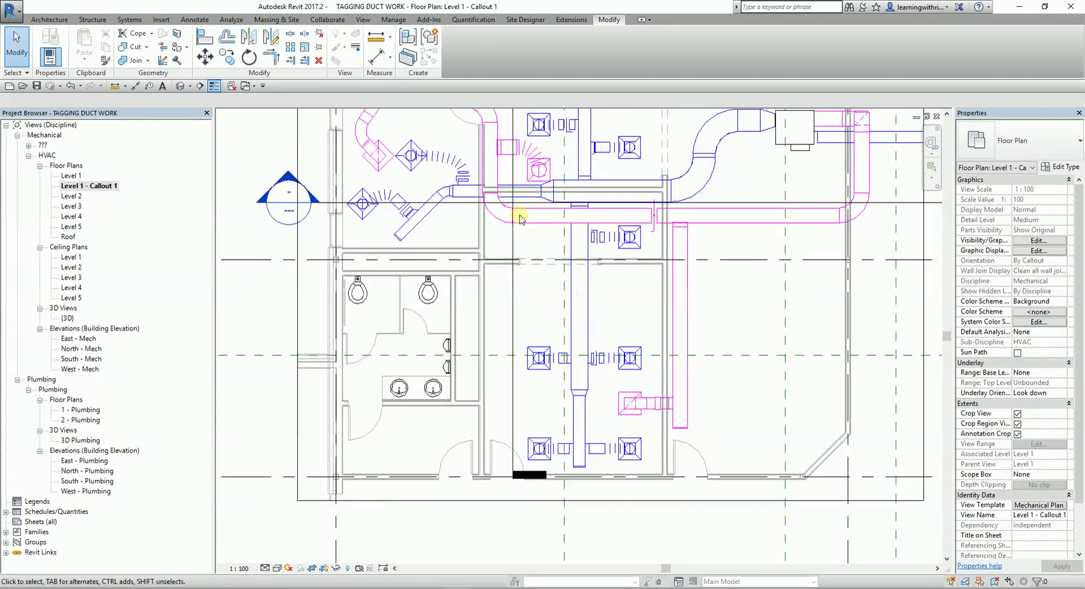
middle_drag(556, 295, 518, 345)
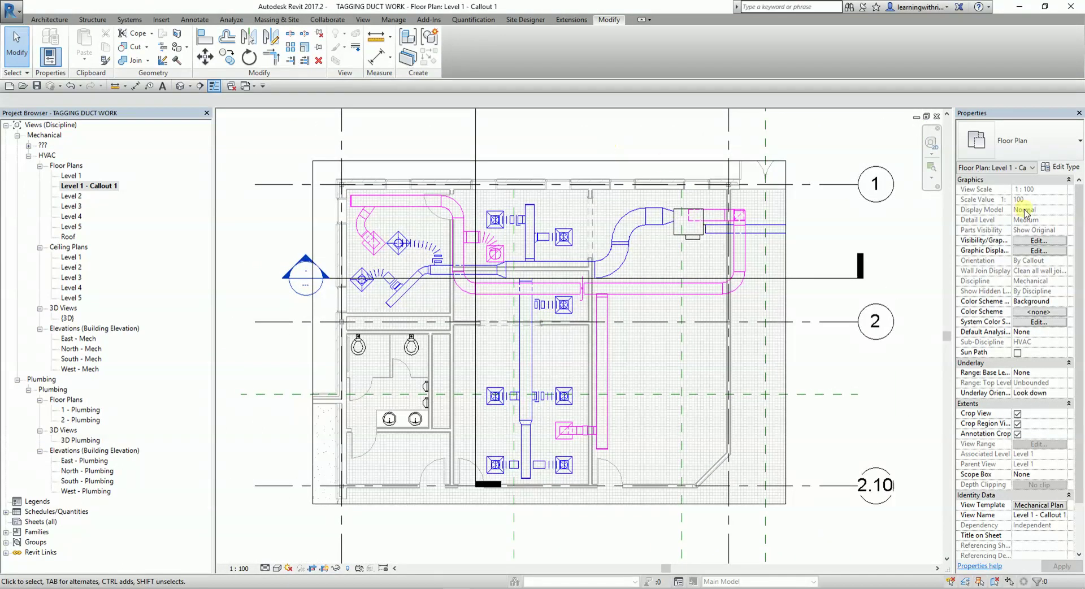
Check the callout view's Visibility/Graphic Overrides and set its view template to <None>.
click(1033, 242)
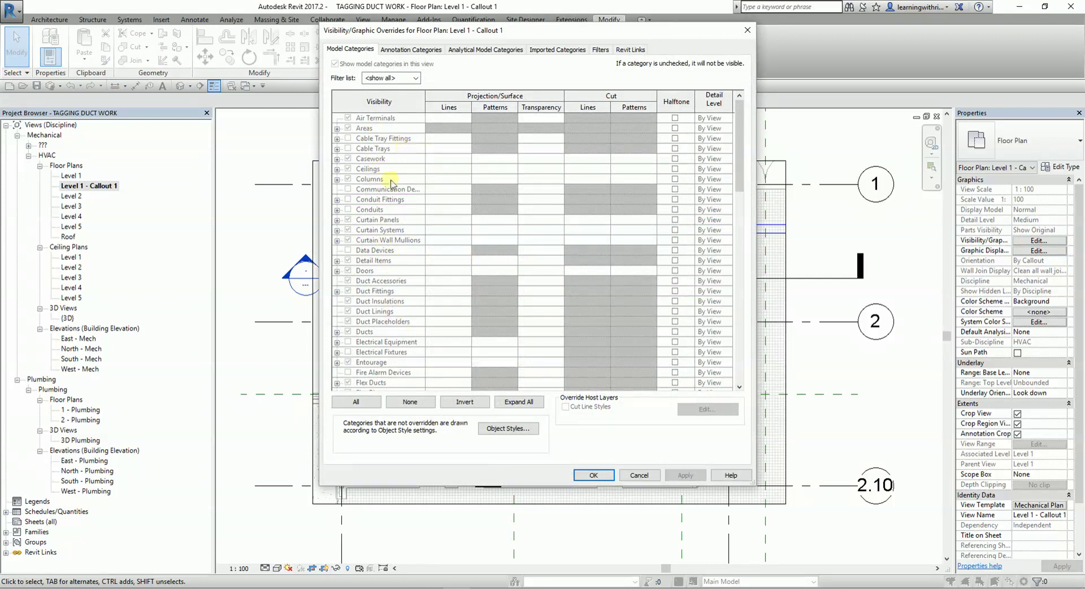
click(748, 31)
scroll(1030, 421, down, 3)
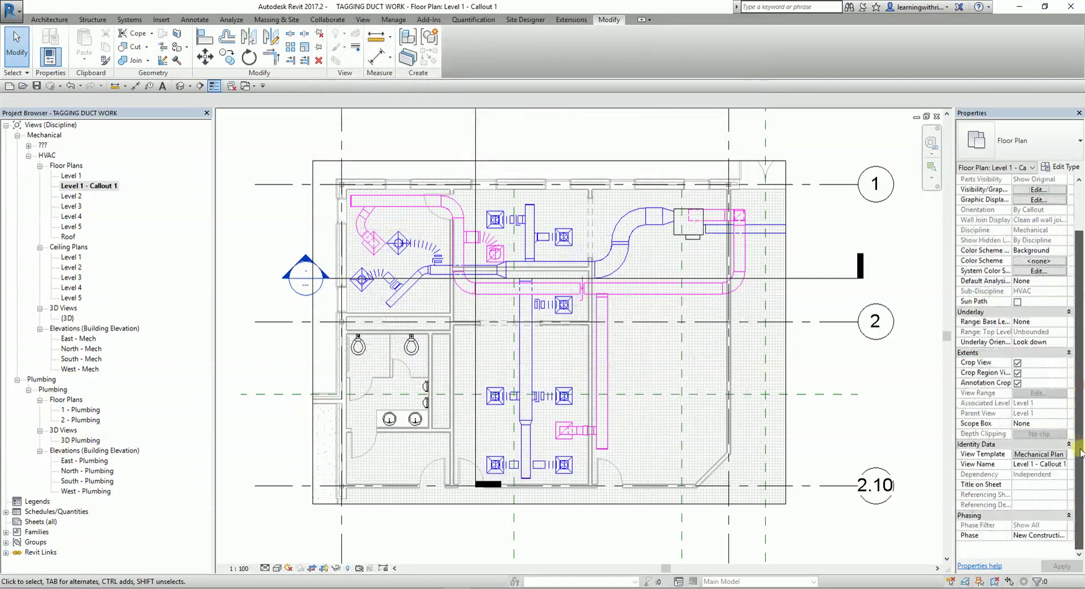
click(1030, 455)
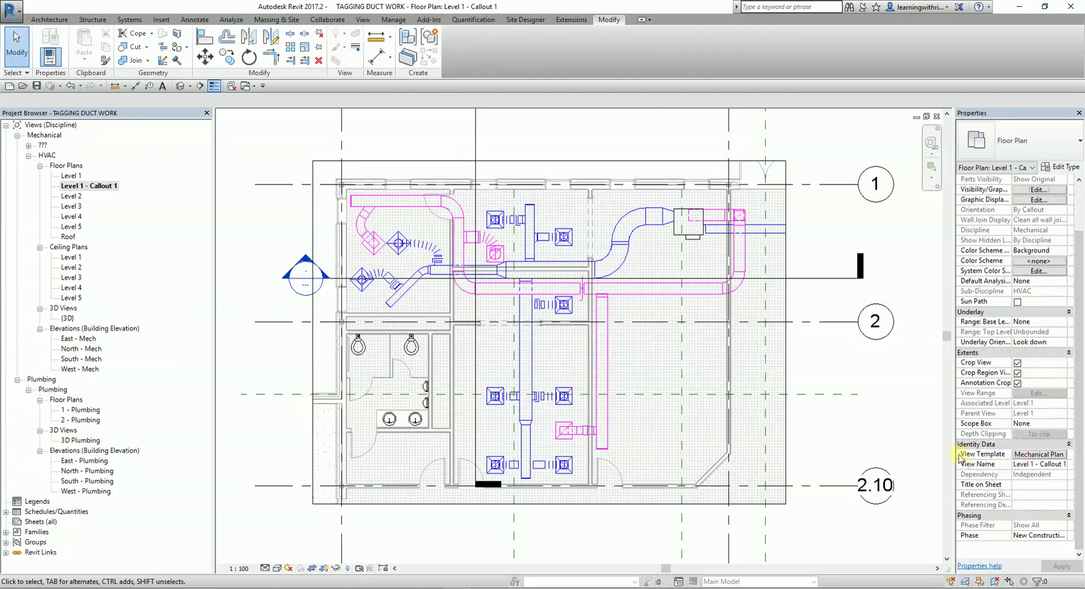
drag(954, 456, 907, 455)
click(1016, 455)
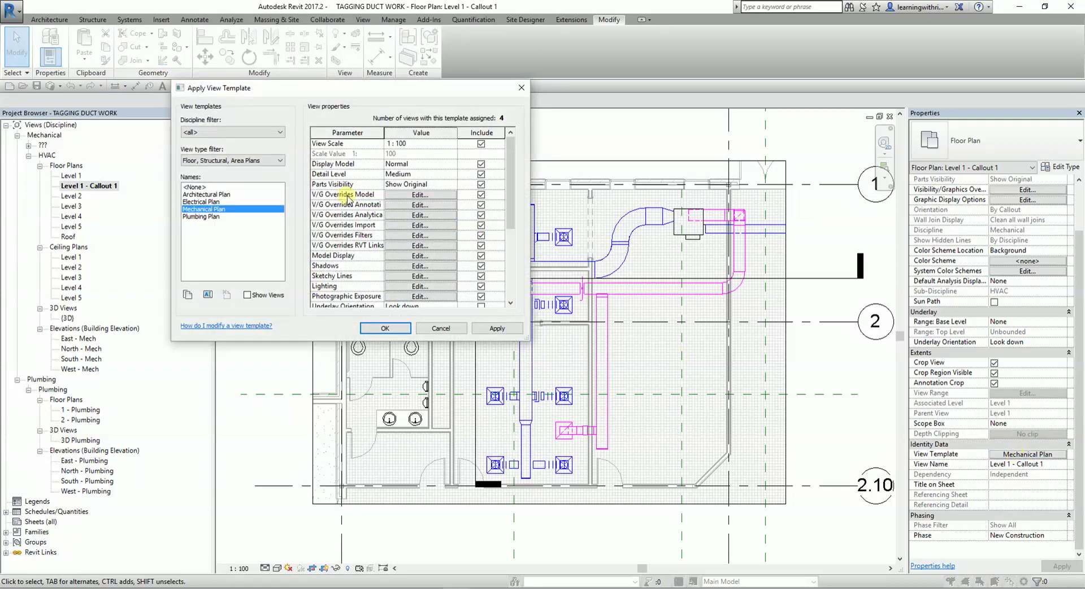
click(196, 188)
drag(389, 87, 704, 92)
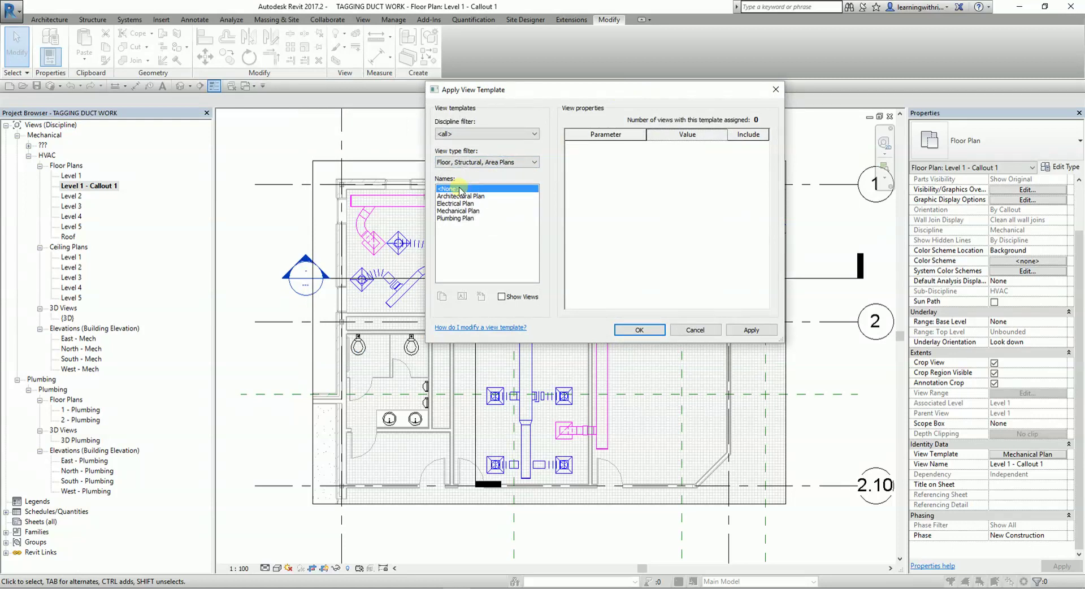
click(462, 191)
click(641, 332)
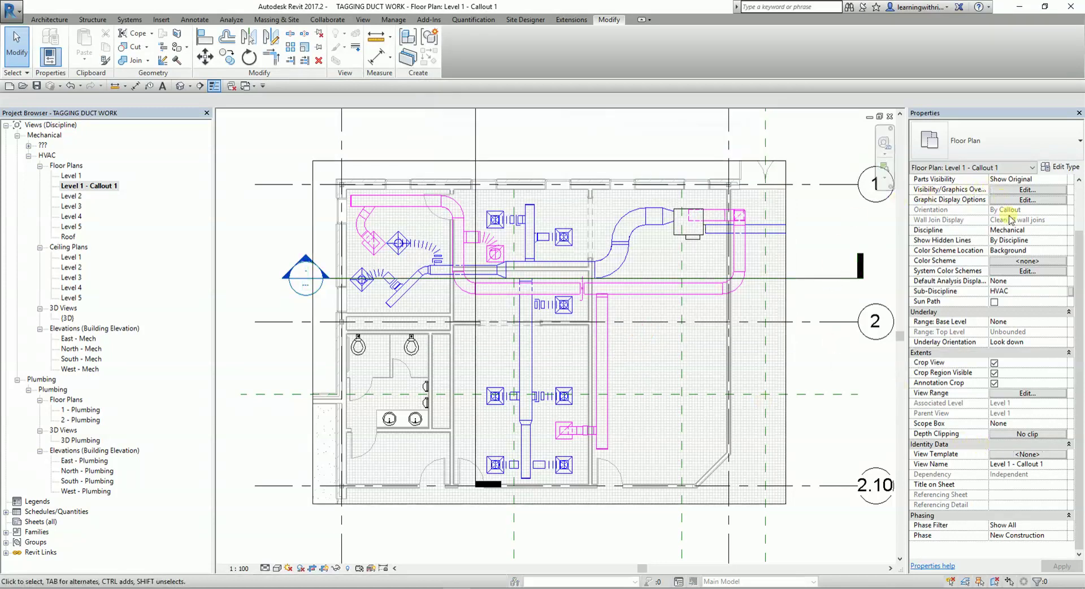
Make the Floors category's projection/surface pattern not visible in the callout view's Visibility/Graphic Overrides.
scroll(1011, 220, up, 3)
click(1021, 241)
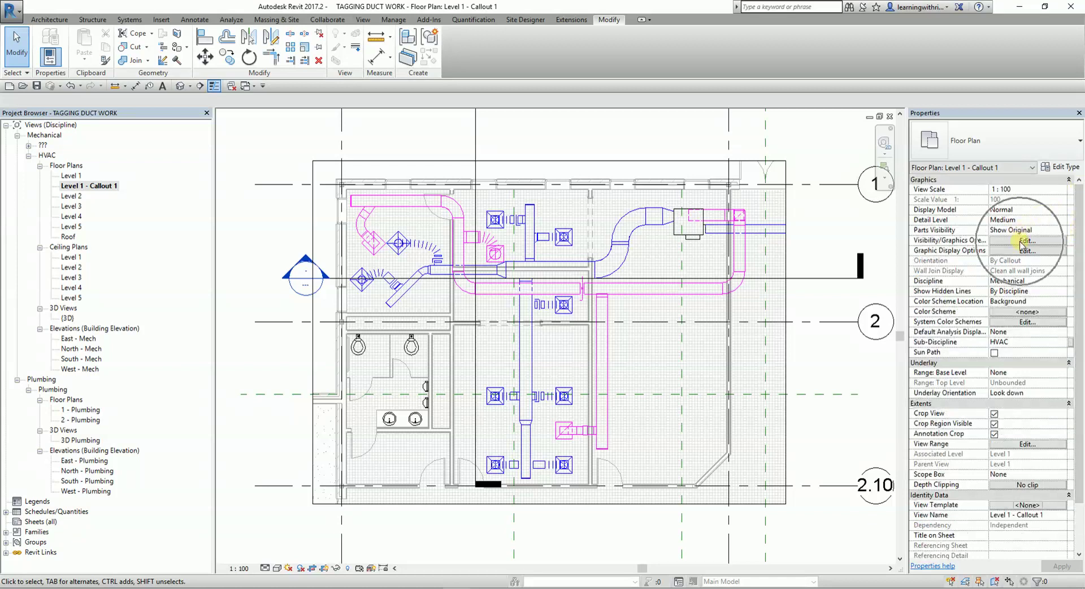
click(1022, 241)
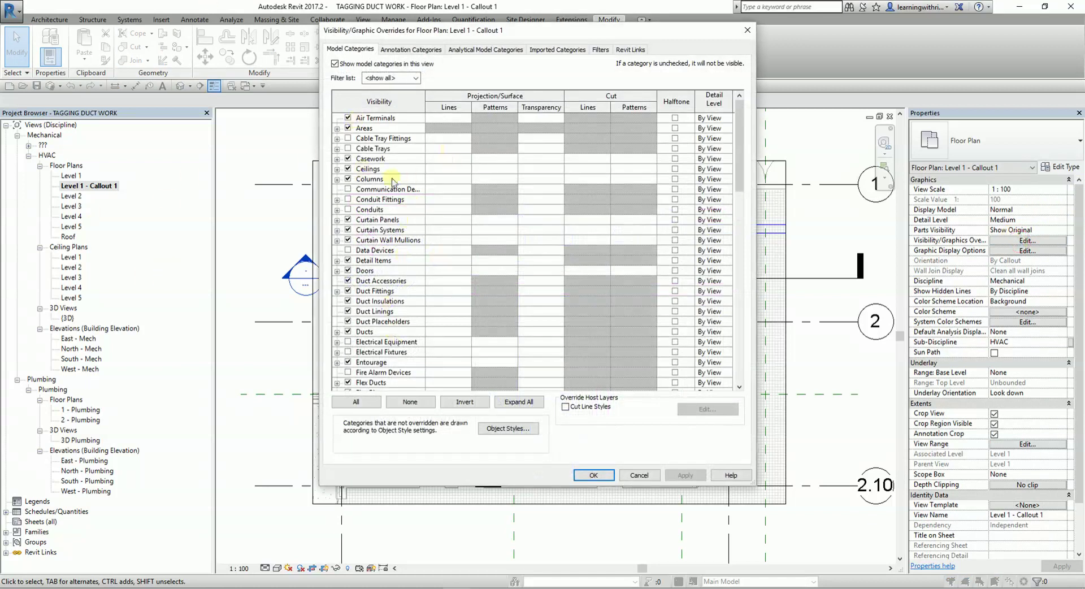
drag(737, 138, 729, 193)
click(369, 253)
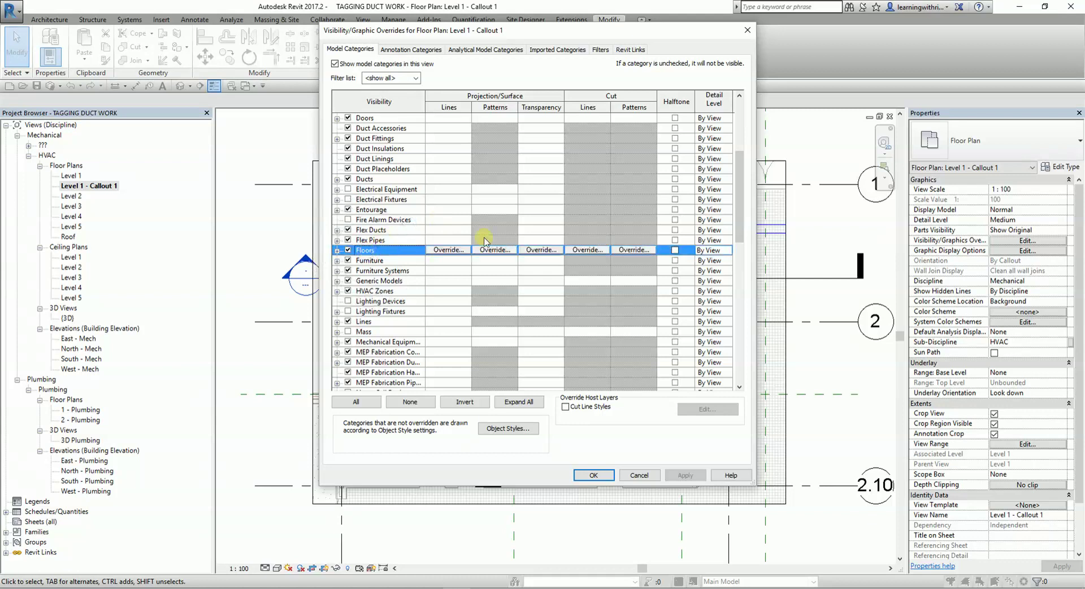
click(497, 253)
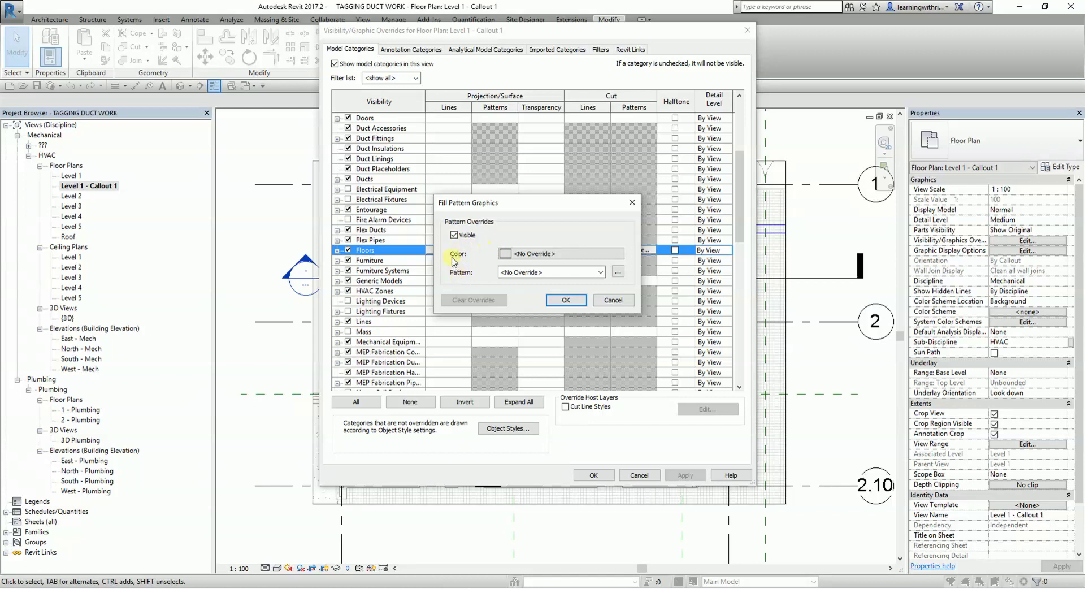
click(454, 235)
click(454, 235)
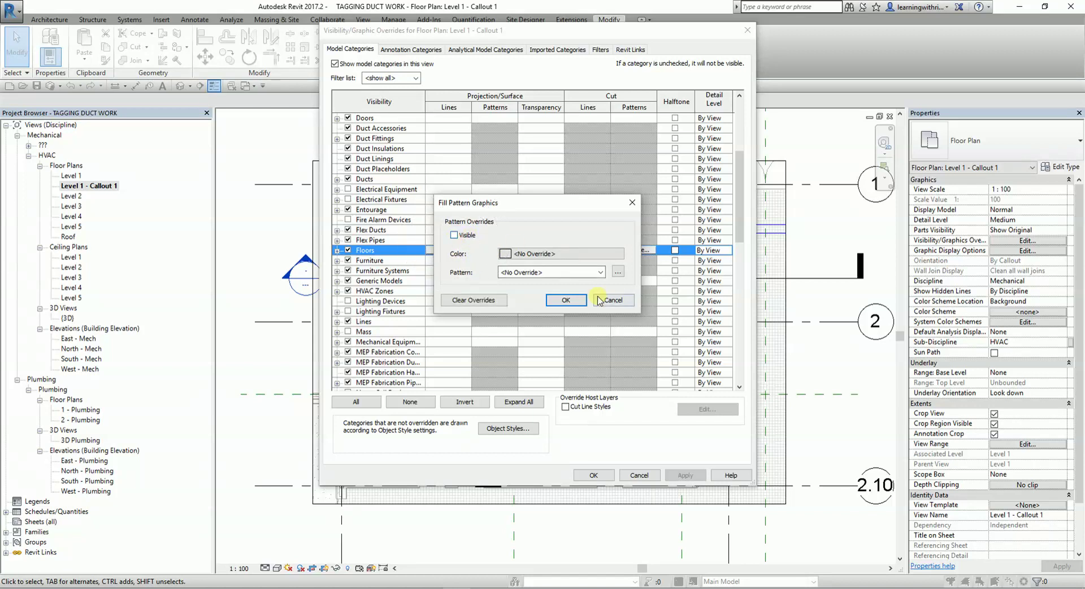
click(566, 301)
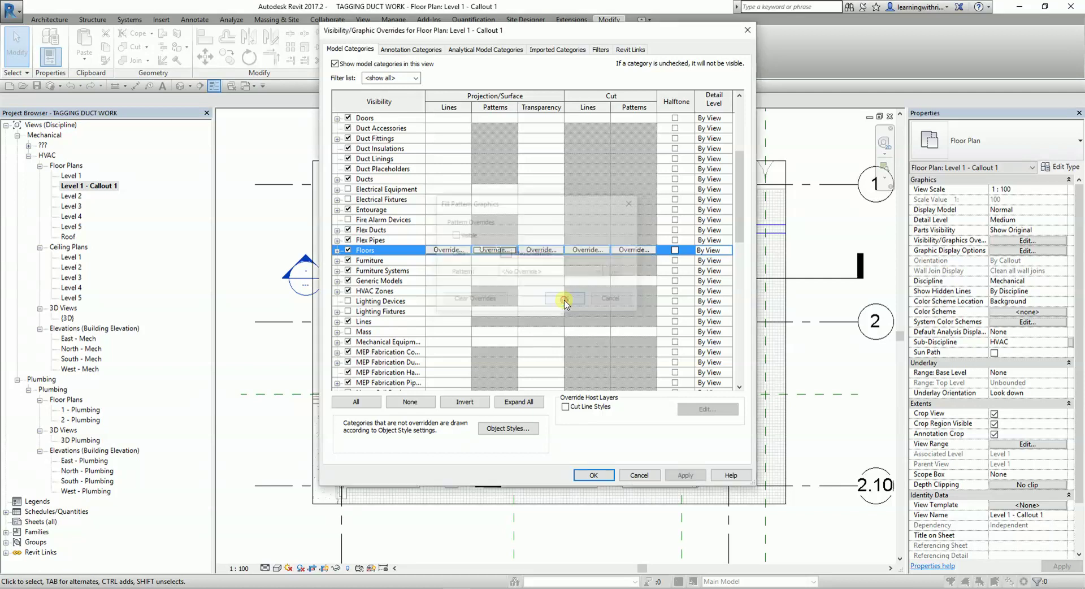
click(598, 476)
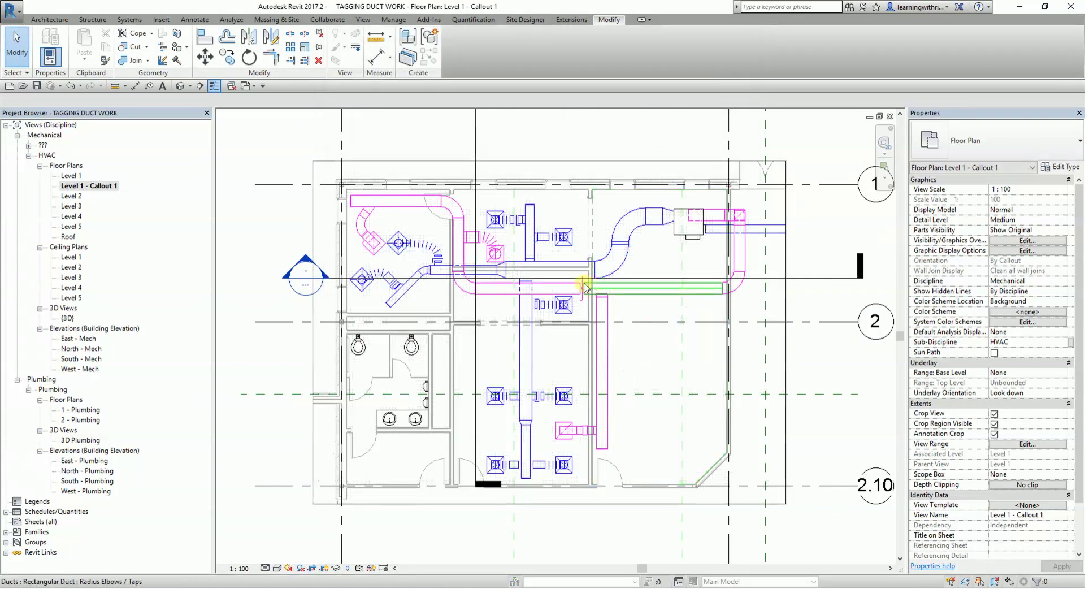
Examine the ducts and air terminals in the callout view, closing in on the corner office.
scroll(654, 211, up, 2)
scroll(649, 390, down, 2)
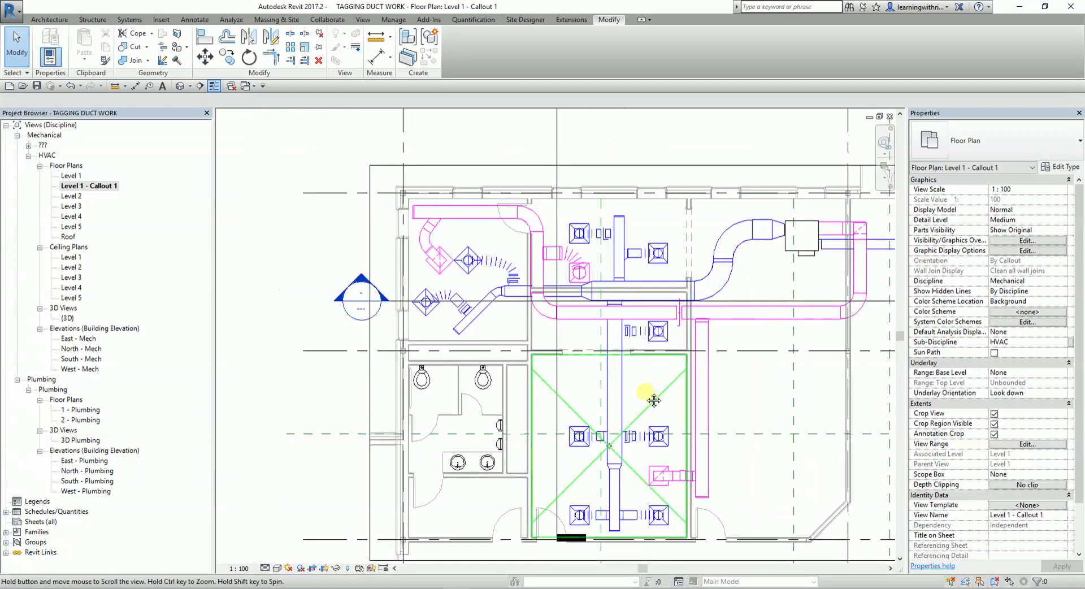
scroll(665, 211, up, 1)
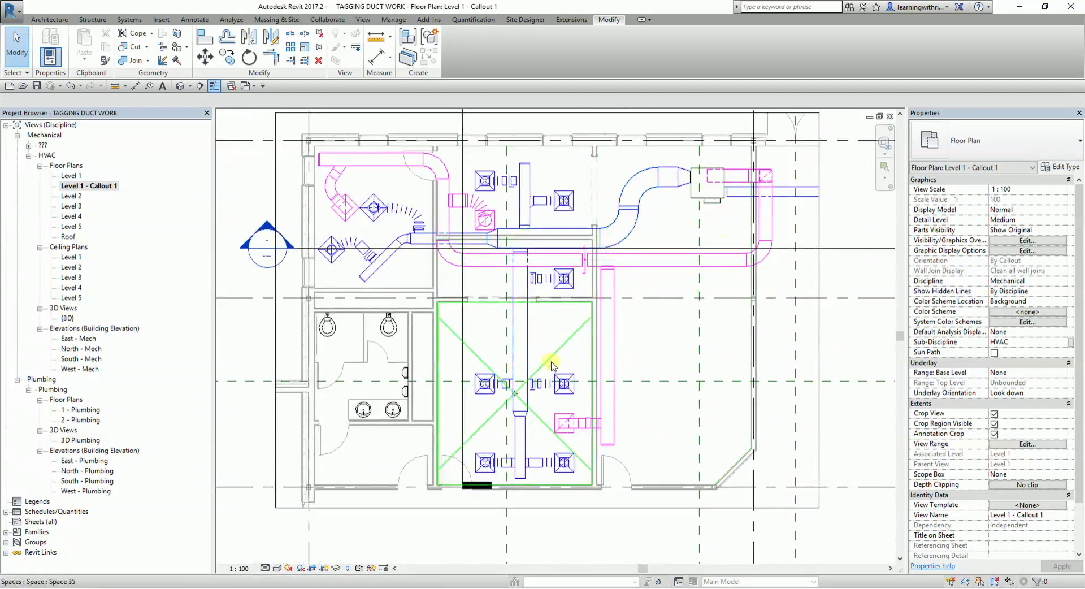
scroll(543, 362, down, 1)
scroll(523, 345, up, 1)
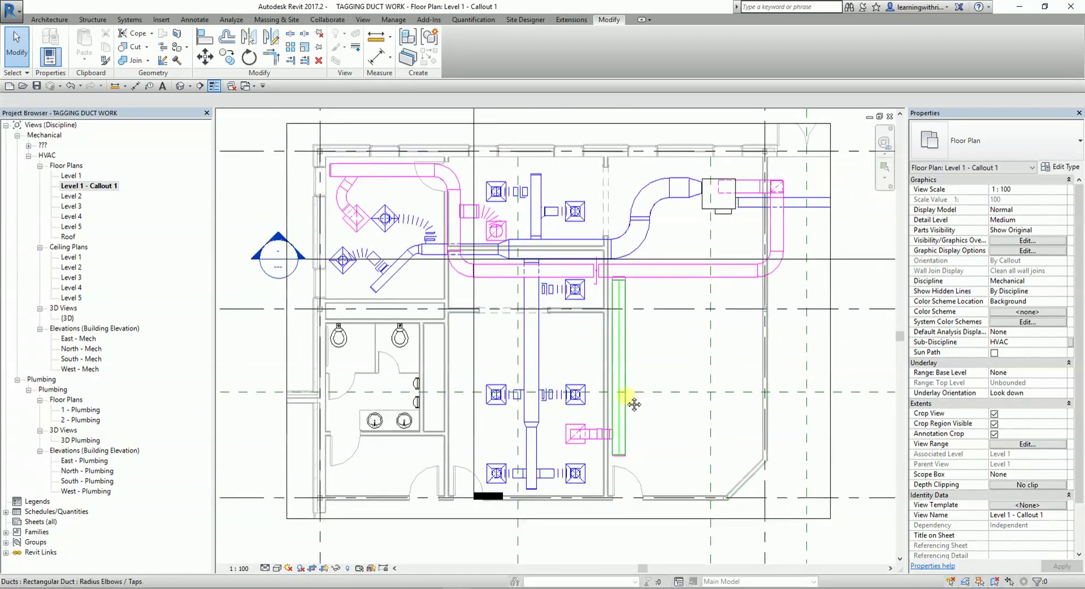
scroll(385, 294, up, 2)
scroll(461, 297, up, 2)
scroll(519, 300, up, 3)
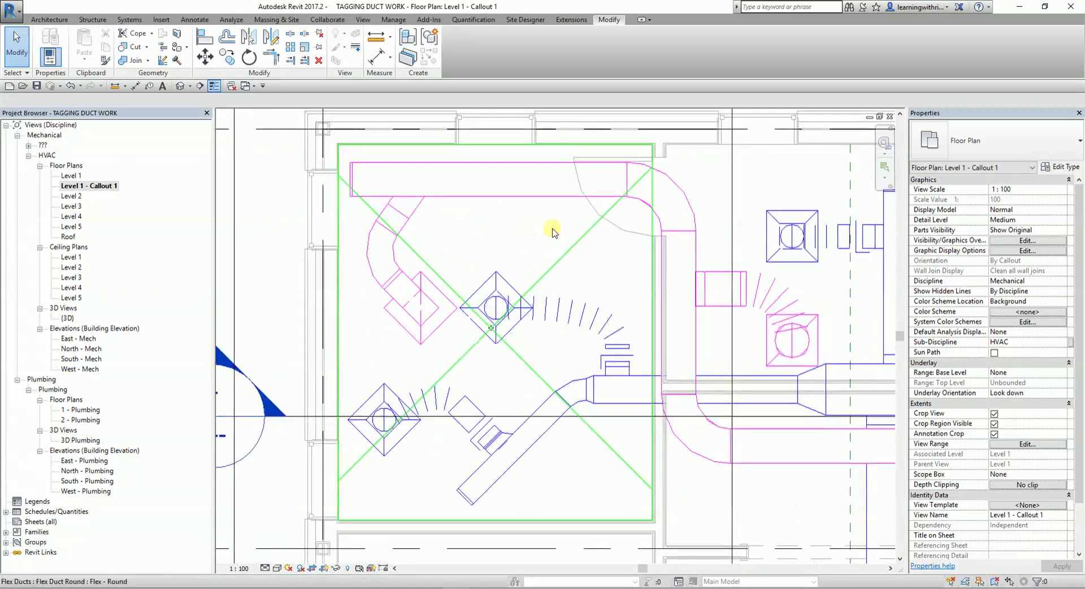
Tag the supply diffuser in the middle of the corner office by category, with the leader turned off.
click(505, 281)
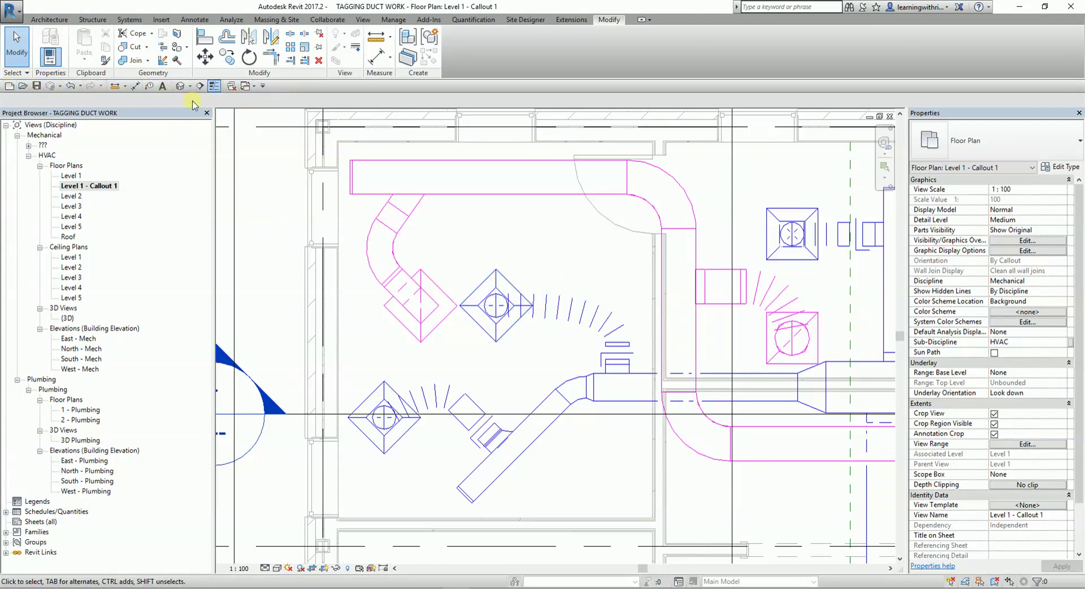
click(149, 87)
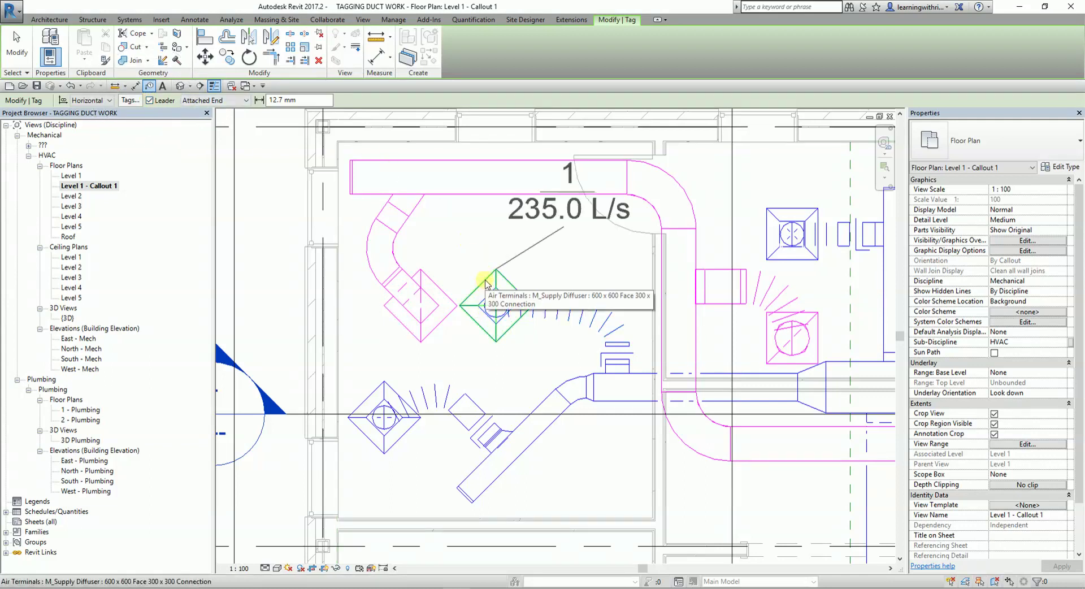
click(156, 102)
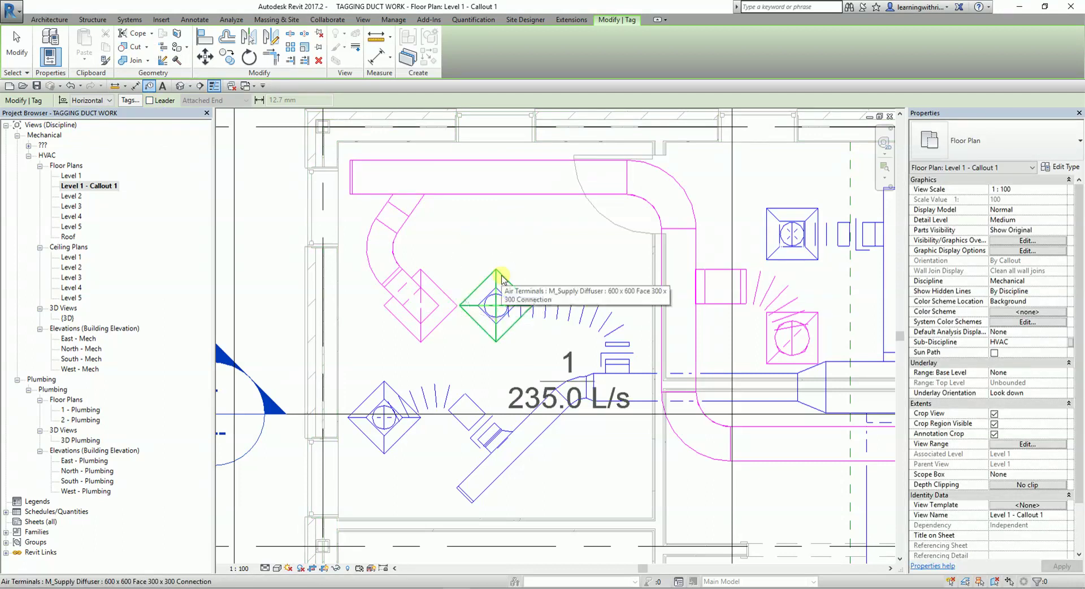
click(502, 278)
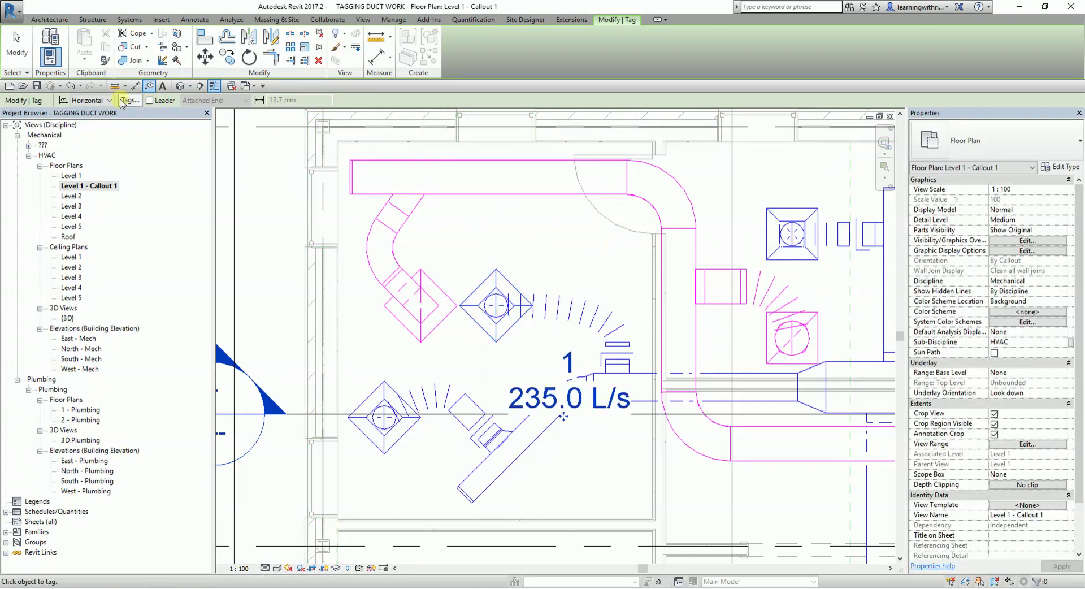
click(24, 52)
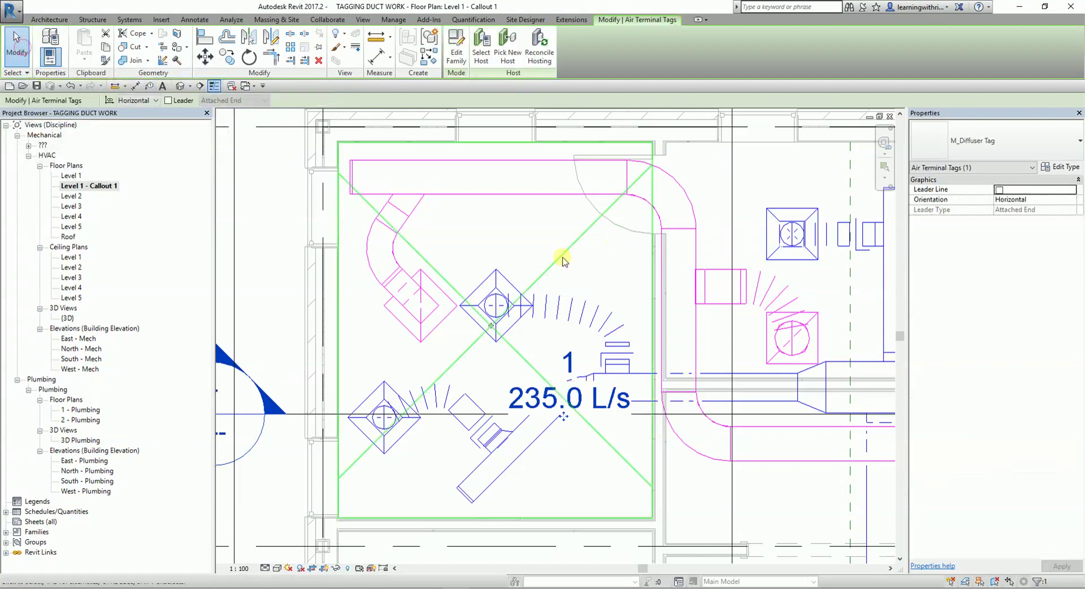
click(24, 43)
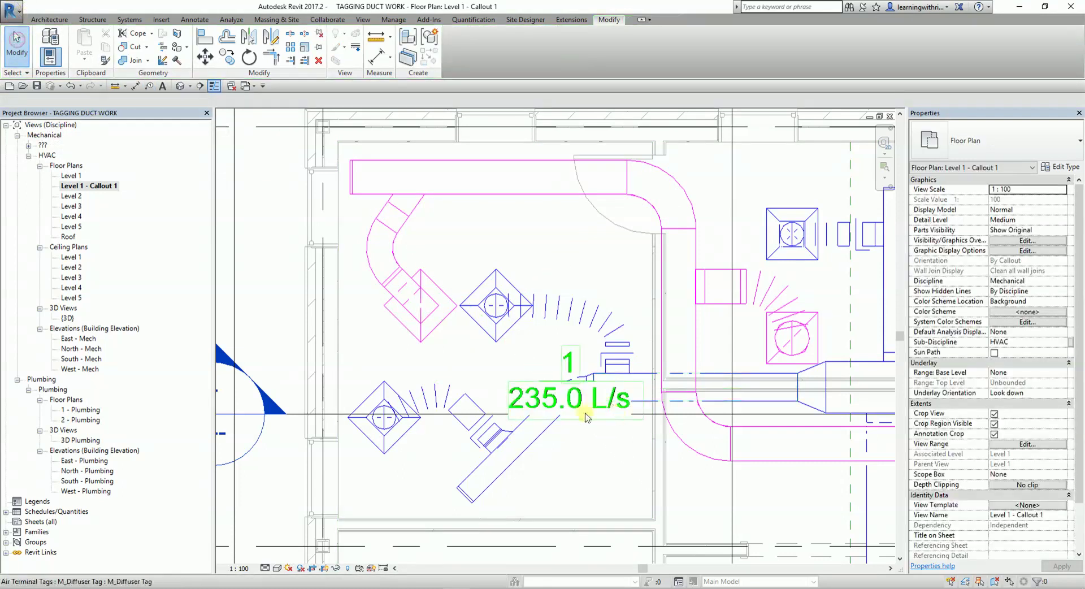
Move the new diffuser tag closer to its supply diffuser in the corner office.
scroll(576, 412, up, 2)
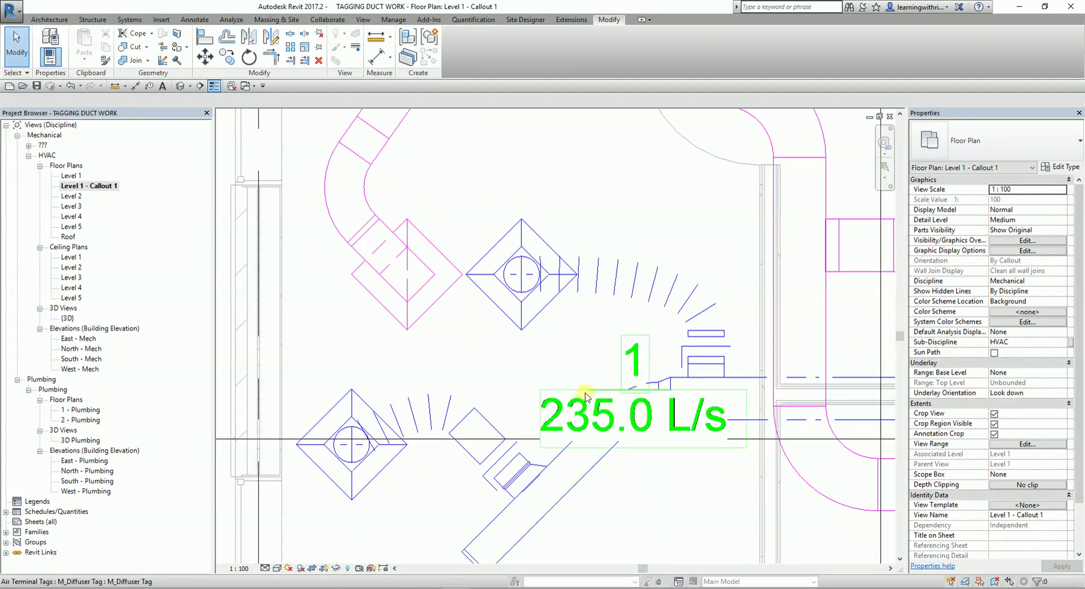
click(585, 395)
drag(624, 444, 582, 405)
scroll(613, 209, down, 2)
middle_drag(613, 209, 631, 264)
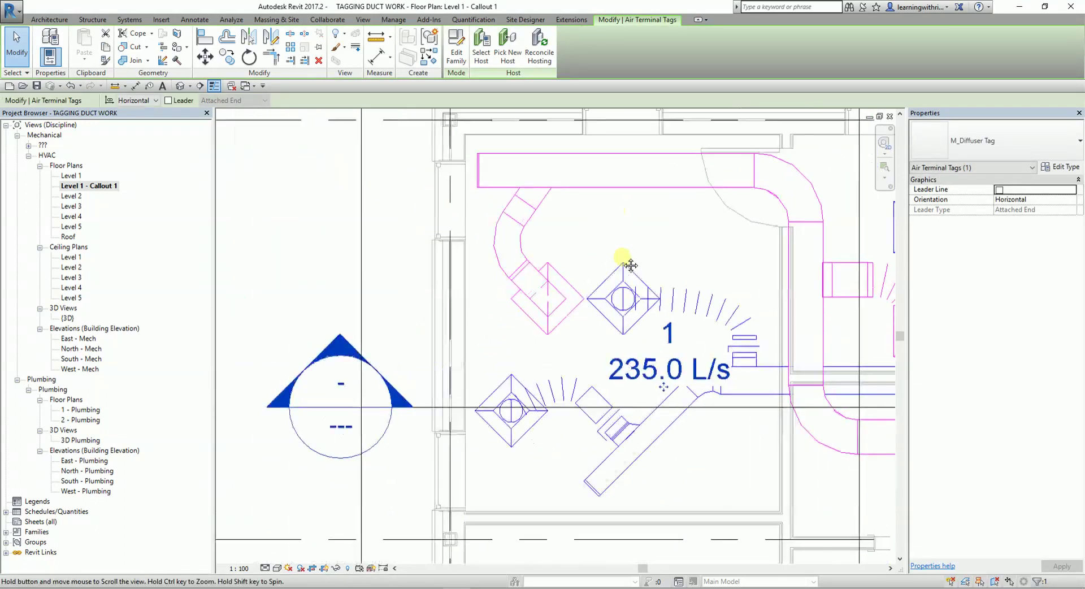
Set the callout view's scale to 1:50 and reposition the diffuser tag just below its diffuser.
click(322, 215)
click(242, 568)
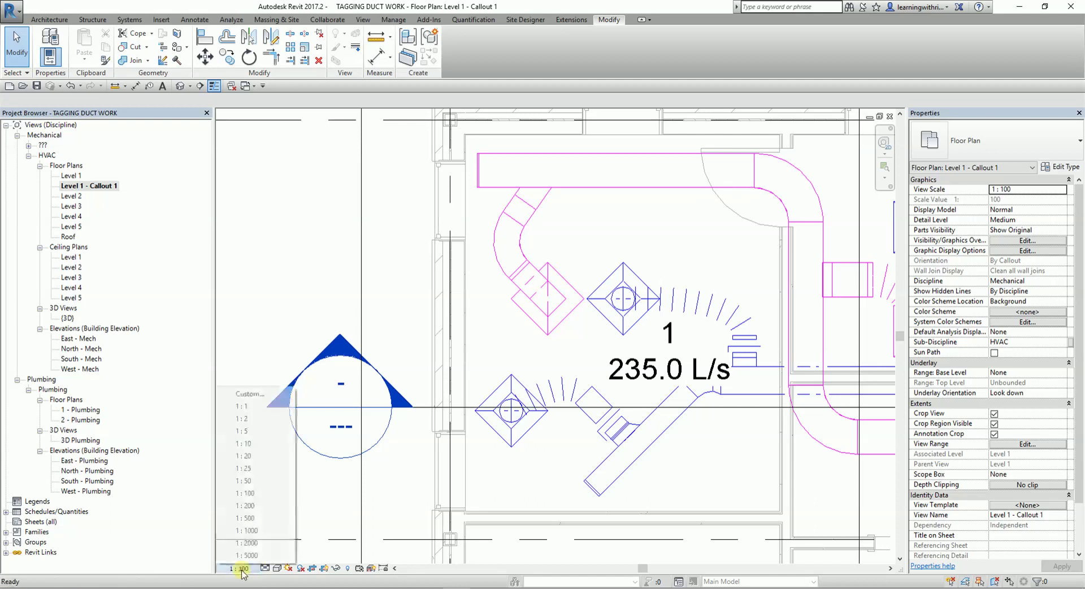
click(248, 480)
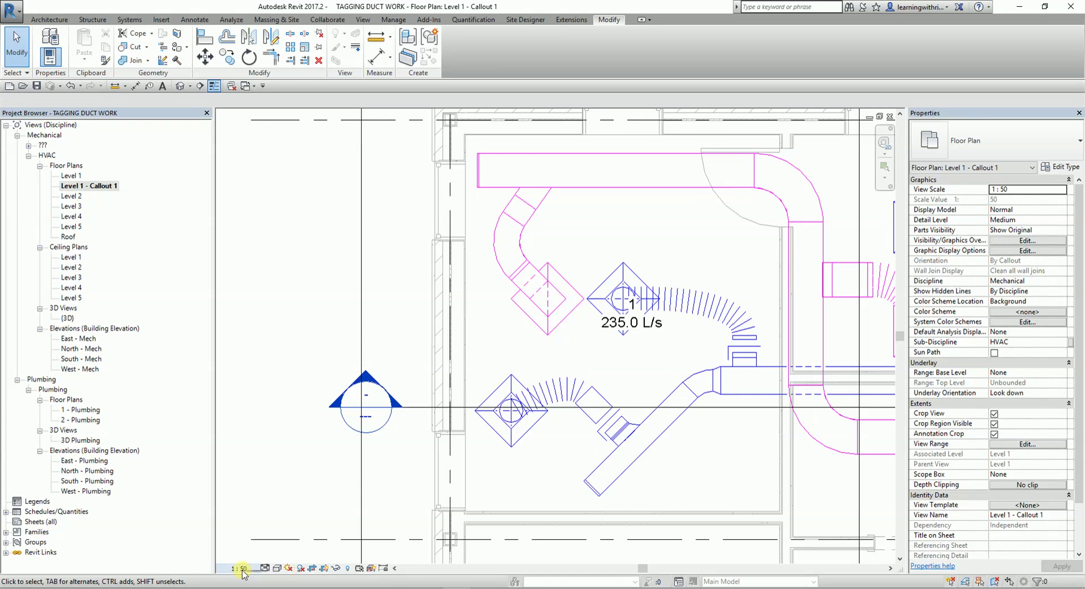
drag(654, 332, 674, 358)
click(318, 244)
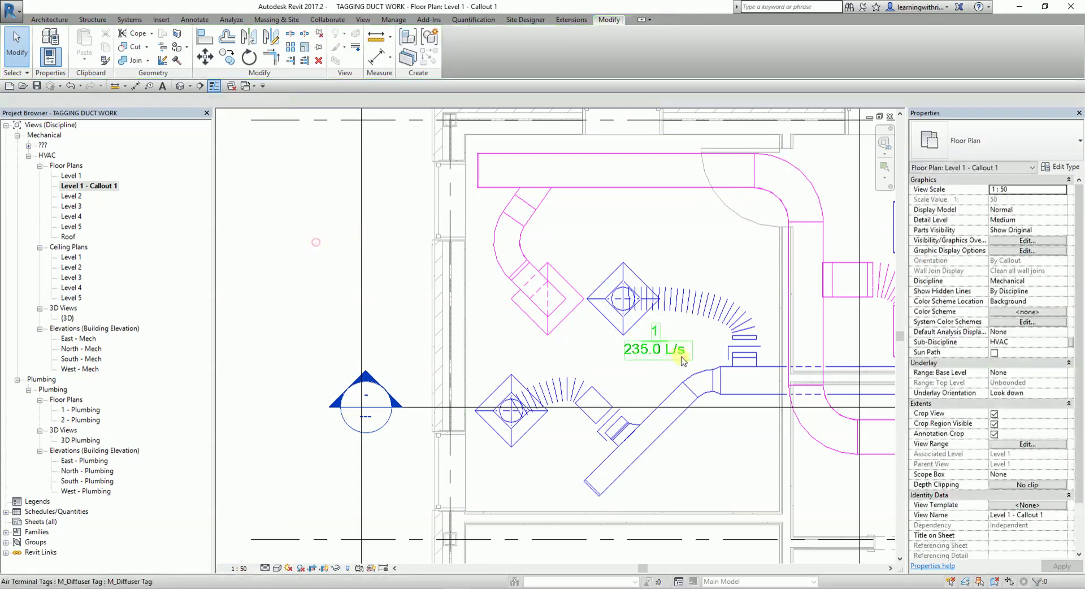
Set the Mark of the tagged supply diffuser in the middle of the corner office to AT-1.
scroll(693, 346, up, 1)
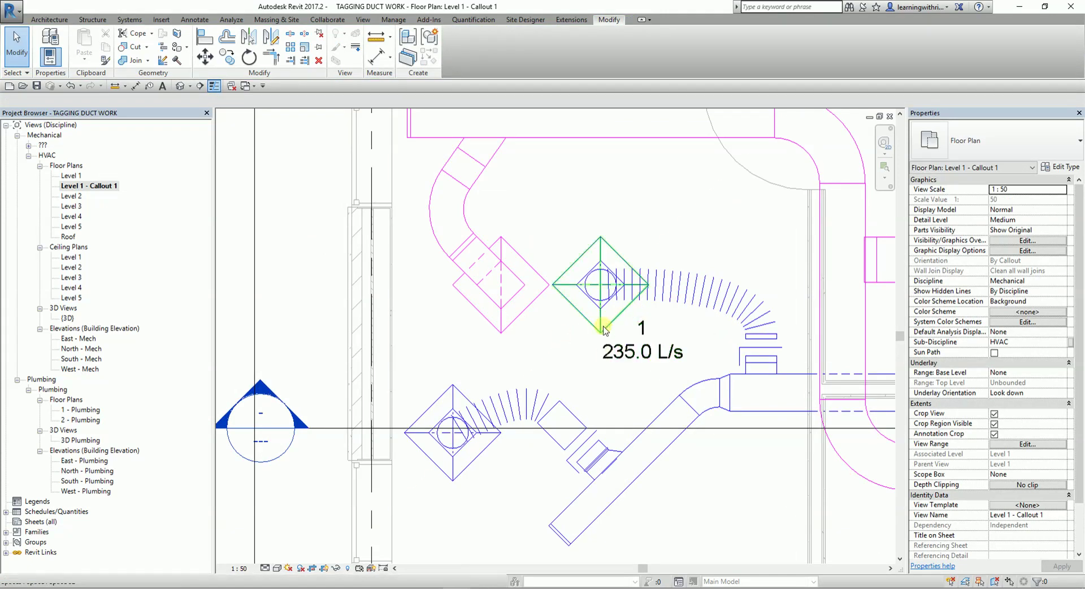
scroll(676, 300, up, 2)
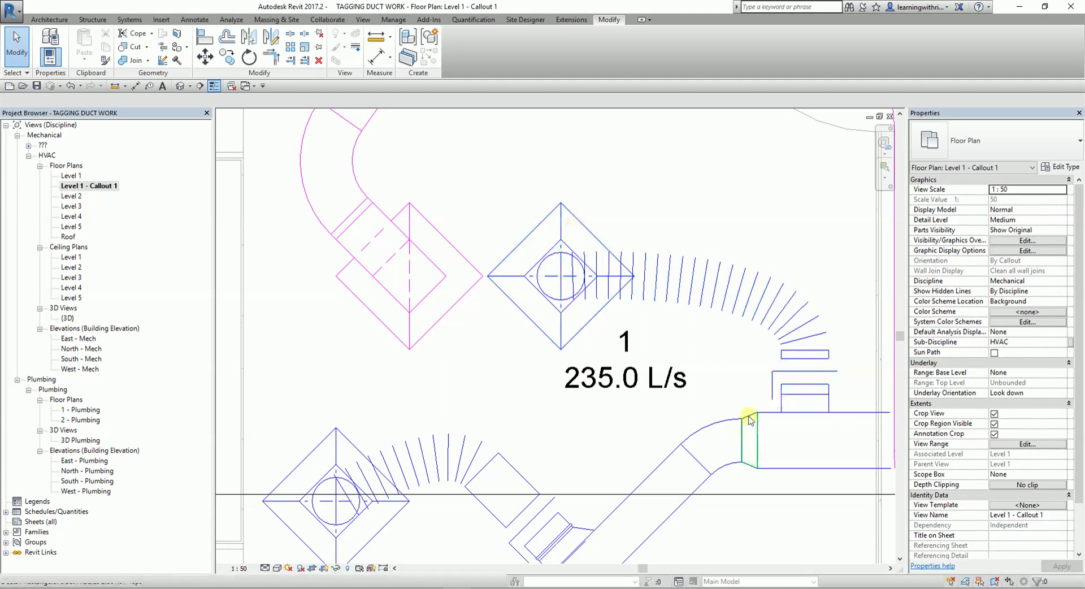
click(576, 225)
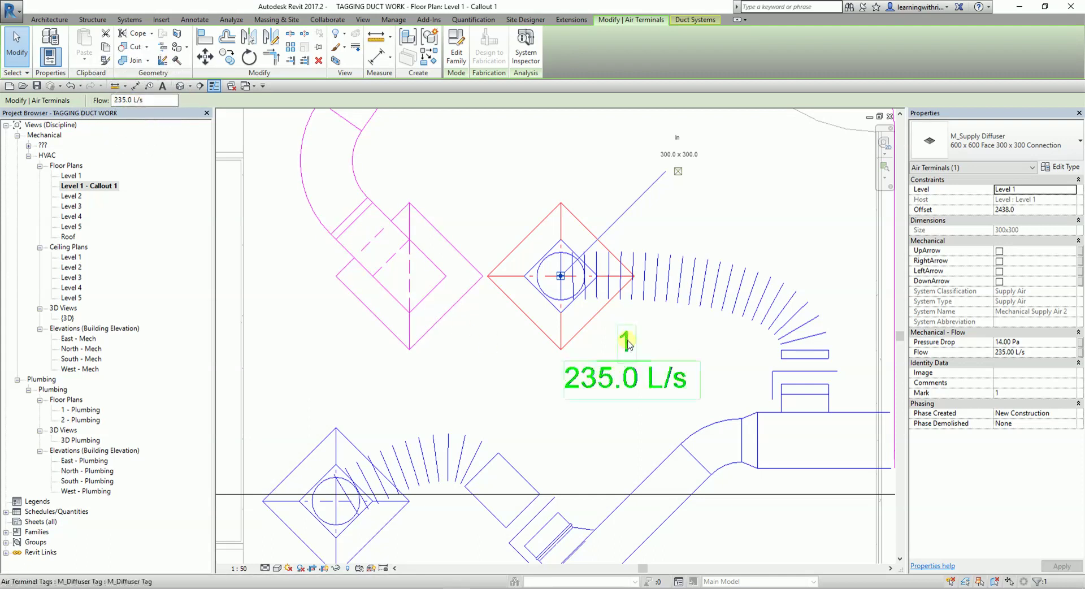
click(1010, 394)
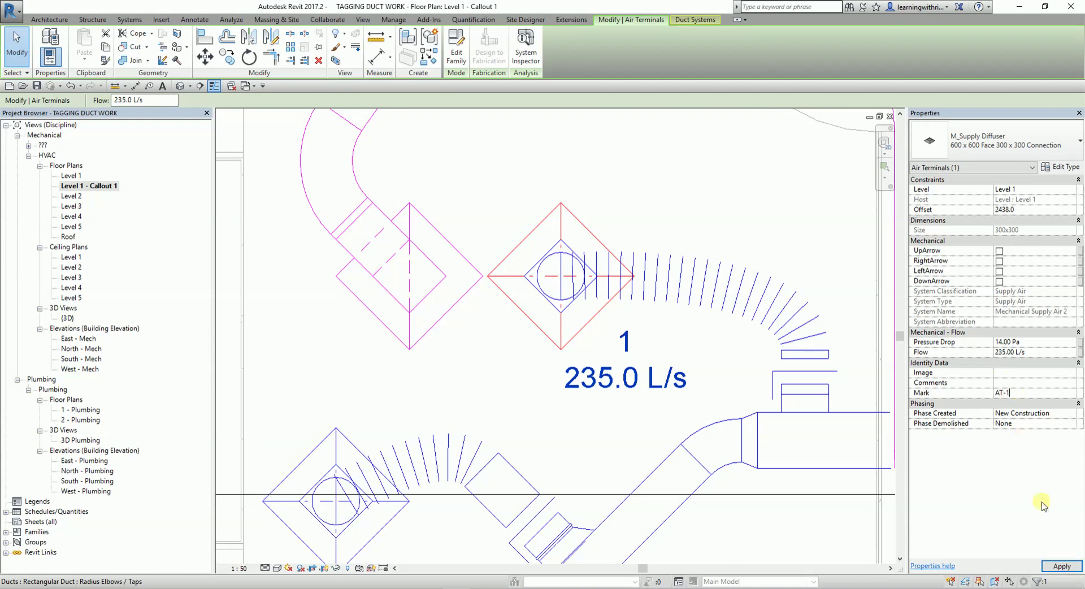
click(1063, 567)
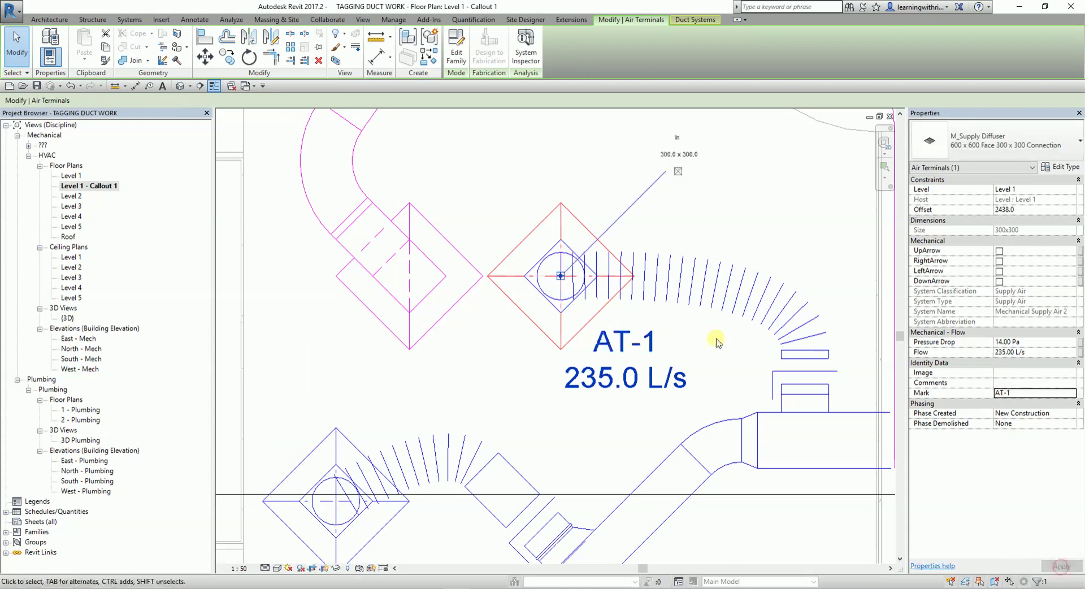
scroll(735, 317, down, 3)
click(315, 261)
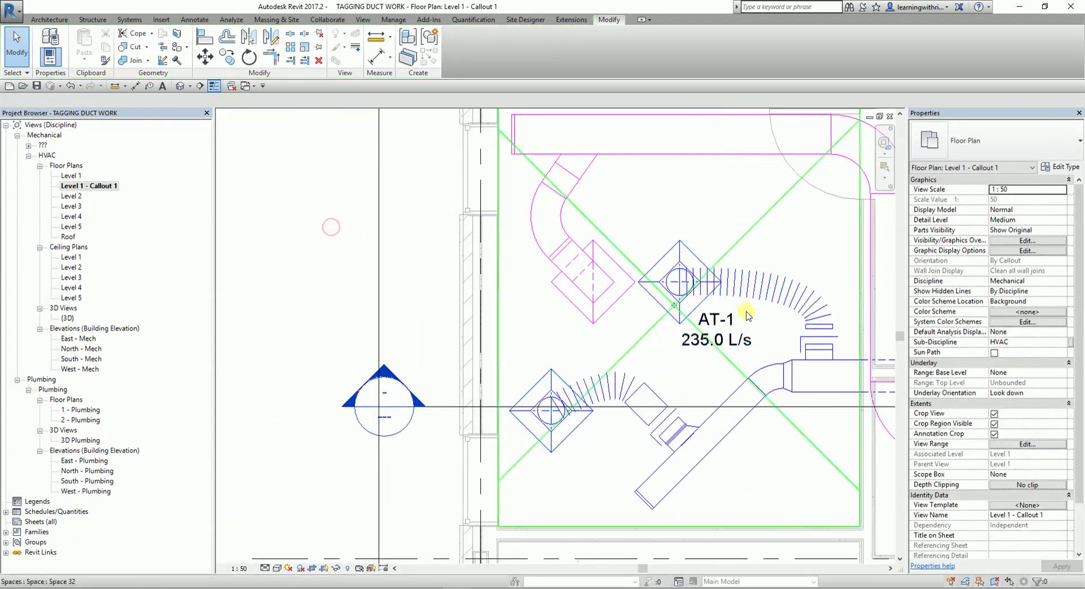
Tag the corner office's other supply diffuser with a Free End leader, placing the tag outside the exterior wall.
middle_drag(610, 367, 650, 327)
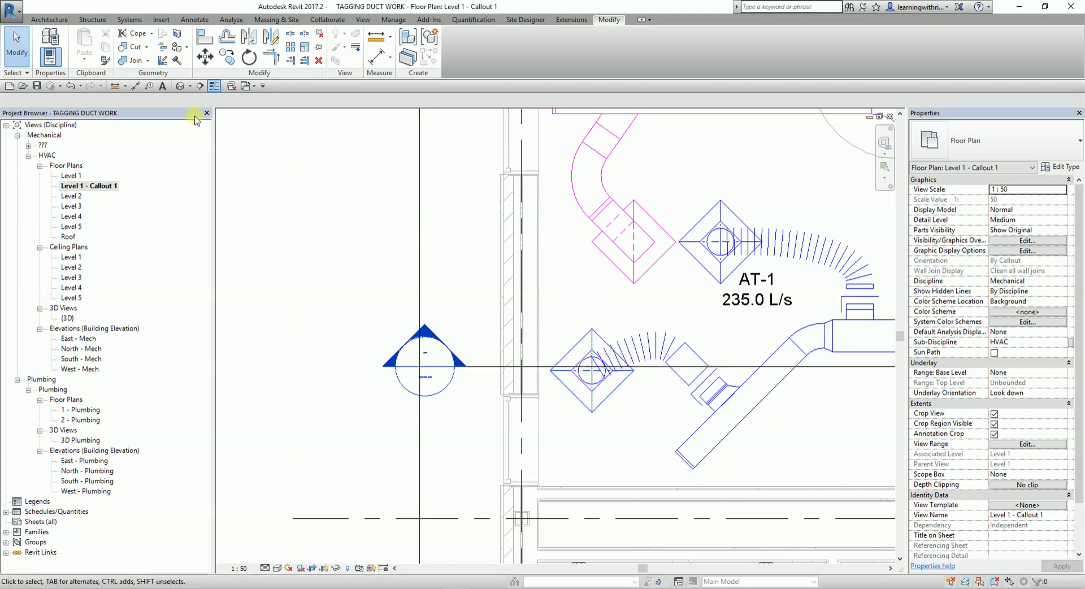
click(148, 86)
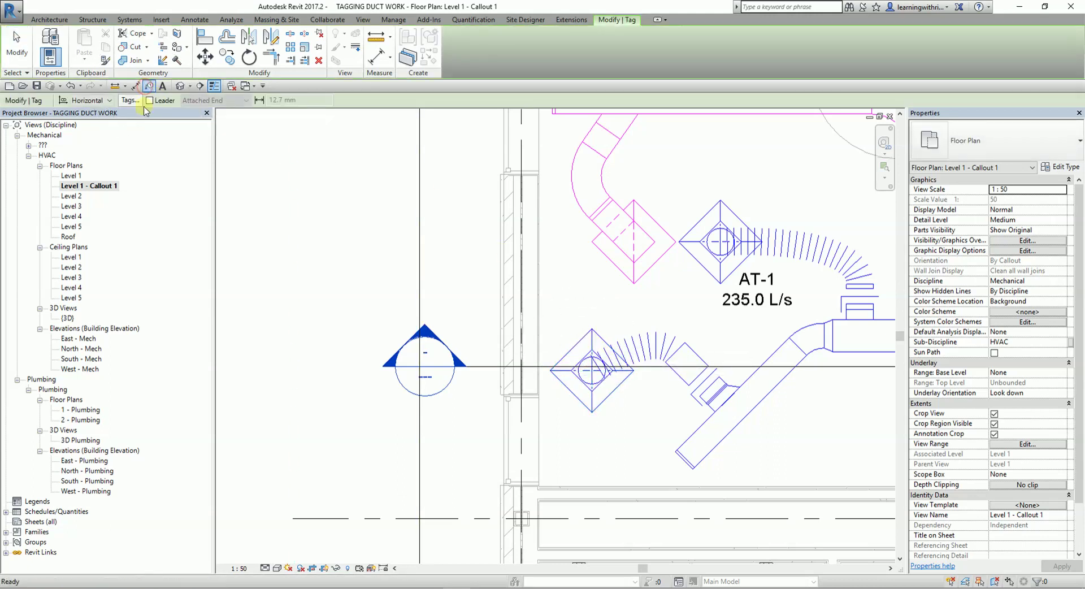
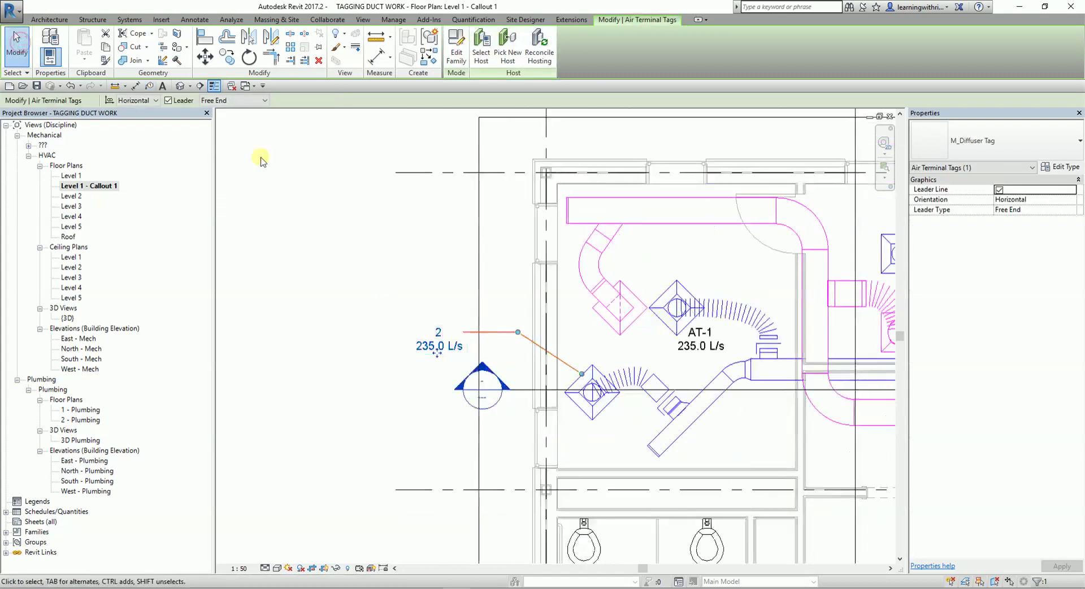
click(17, 45)
Set the M_Diffuser Tag type's Leader Arrowhead to Arrow Filled 15 Degree.
scroll(594, 411, down, 2)
scroll(576, 412, up, 3)
middle_drag(576, 412, 579, 394)
scroll(580, 394, down, 2)
scroll(606, 243, up, 4)
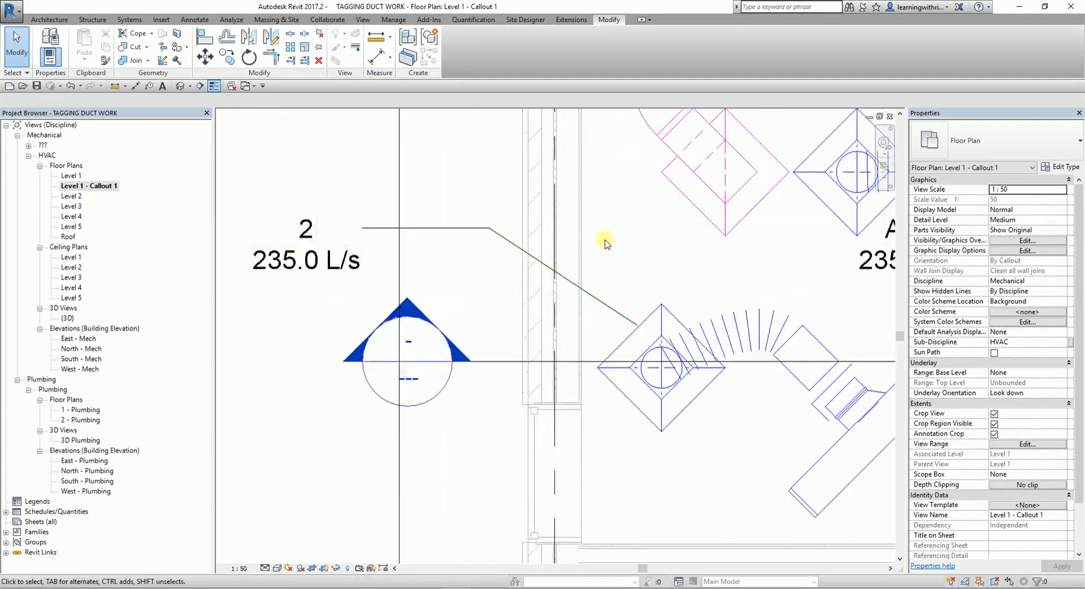
click(443, 228)
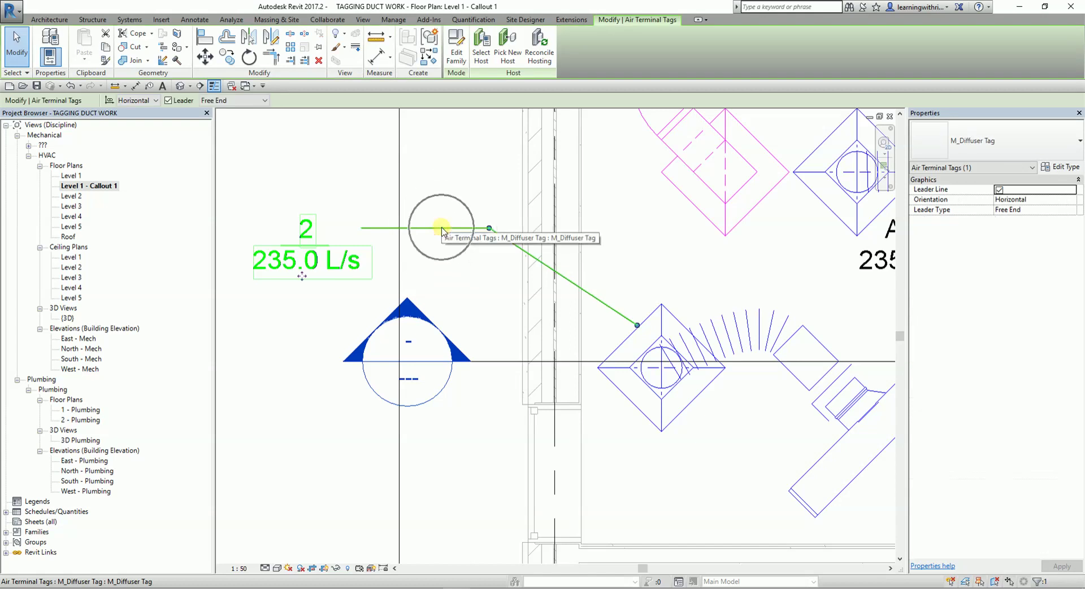
click(1034, 140)
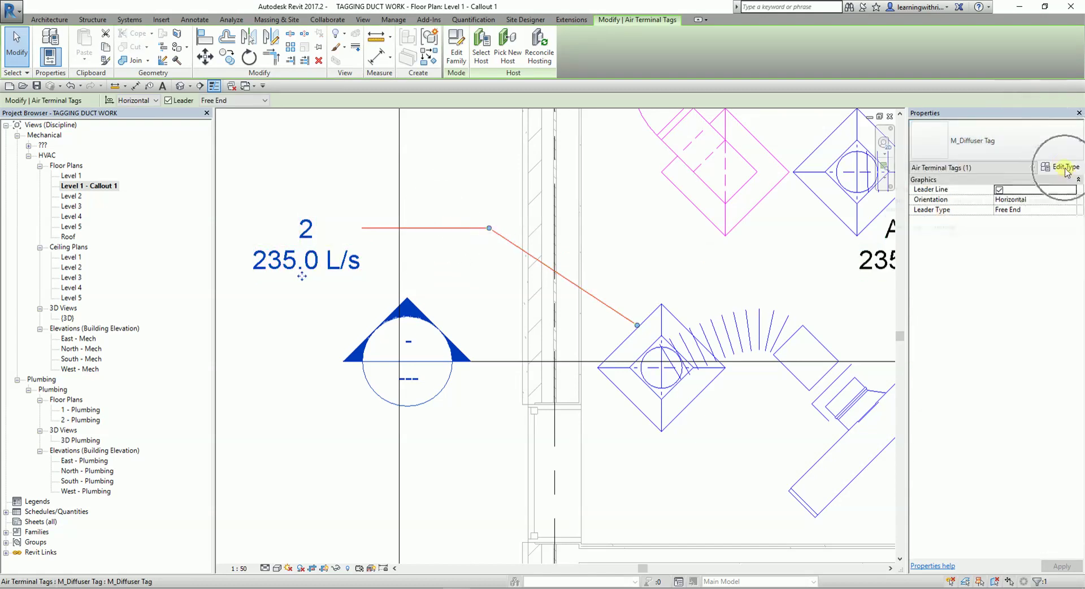
click(1063, 168)
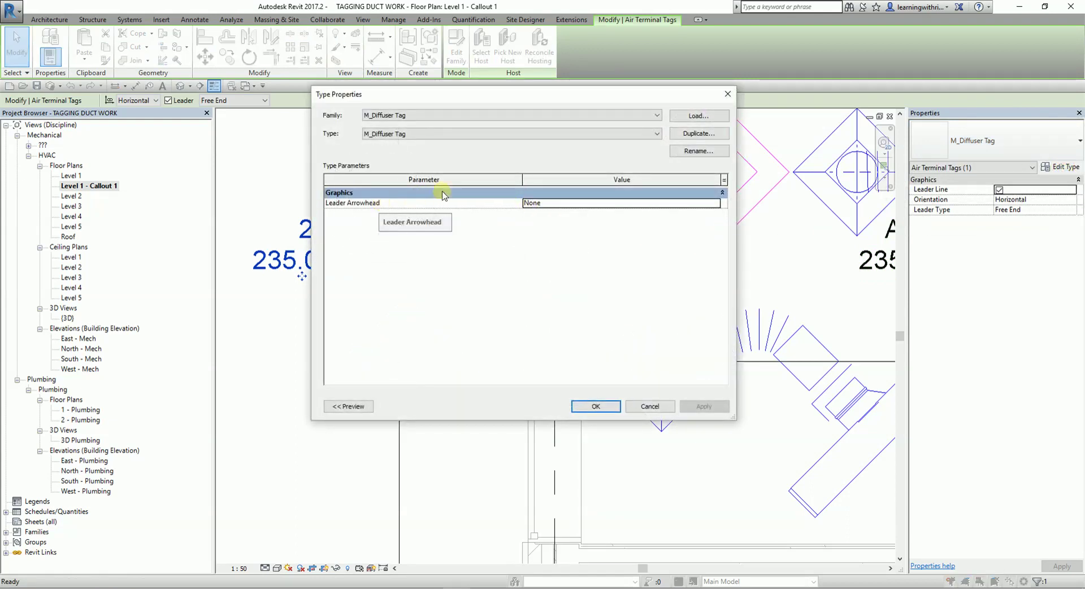
click(598, 204)
click(713, 203)
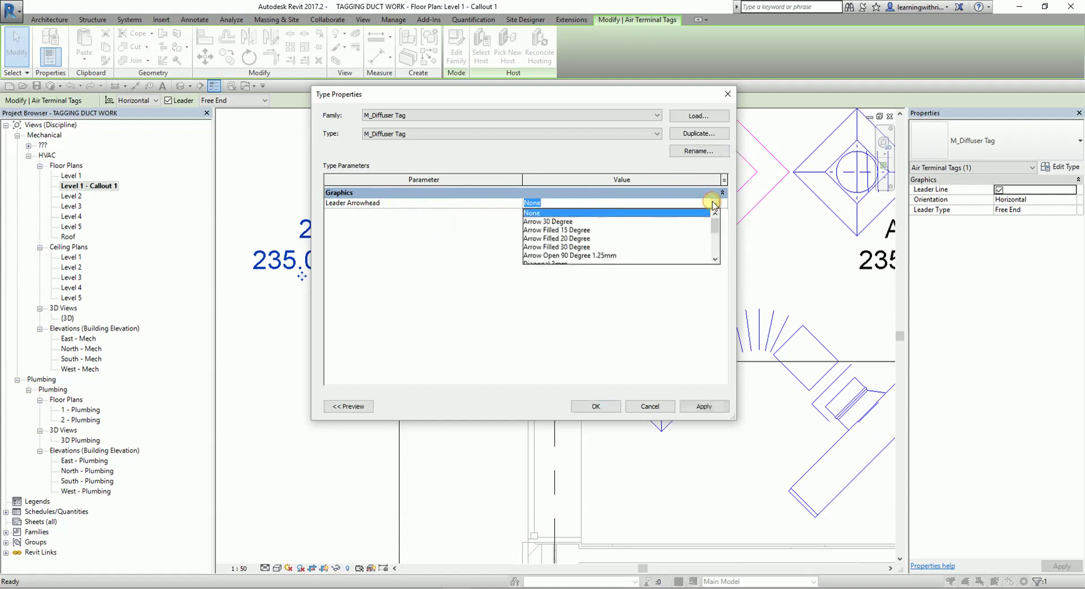
click(558, 230)
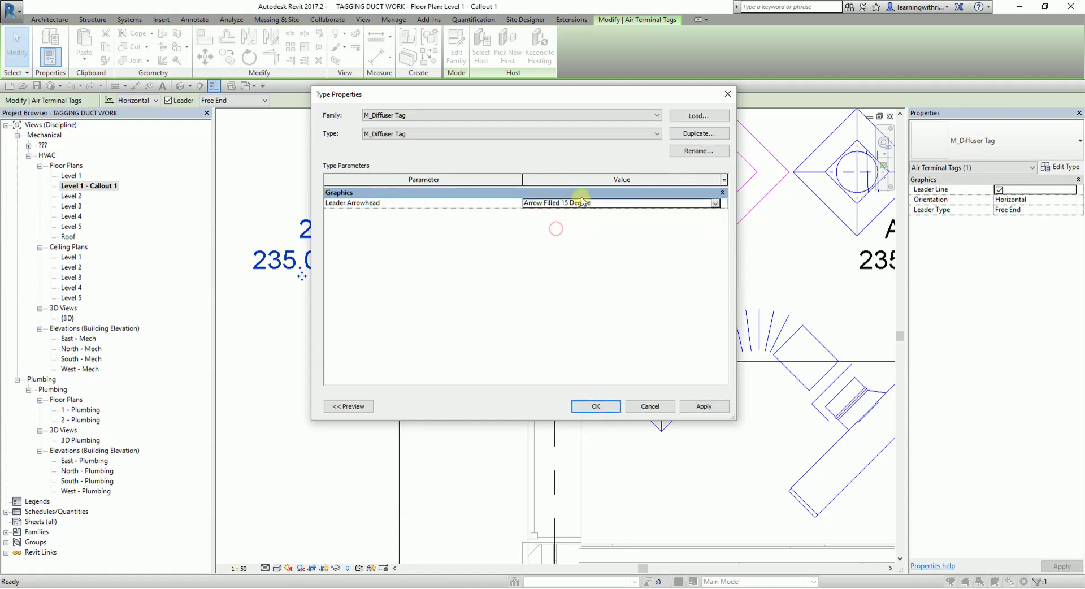
click(596, 406)
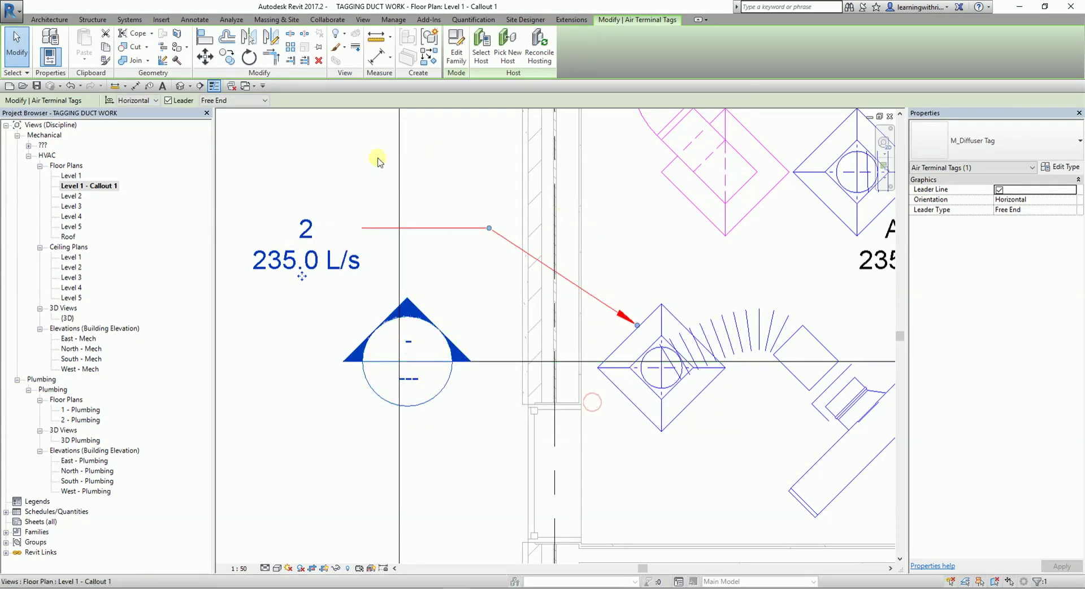
click(348, 157)
scroll(349, 158, down, 3)
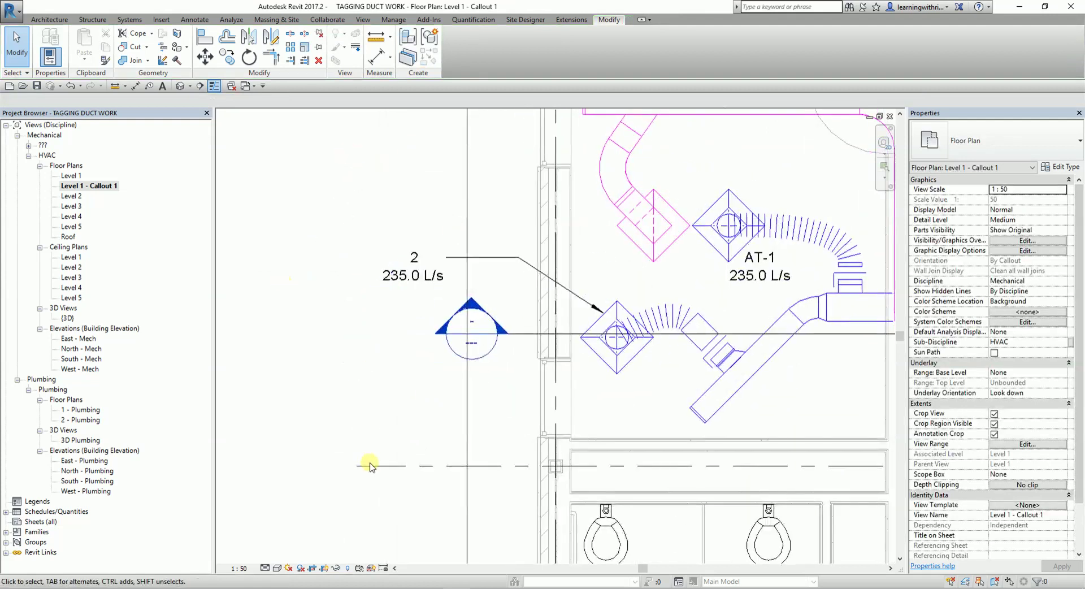
Set the Mark of the supply diffuser tagged with the leader to AT-2.
scroll(403, 309, up, 2)
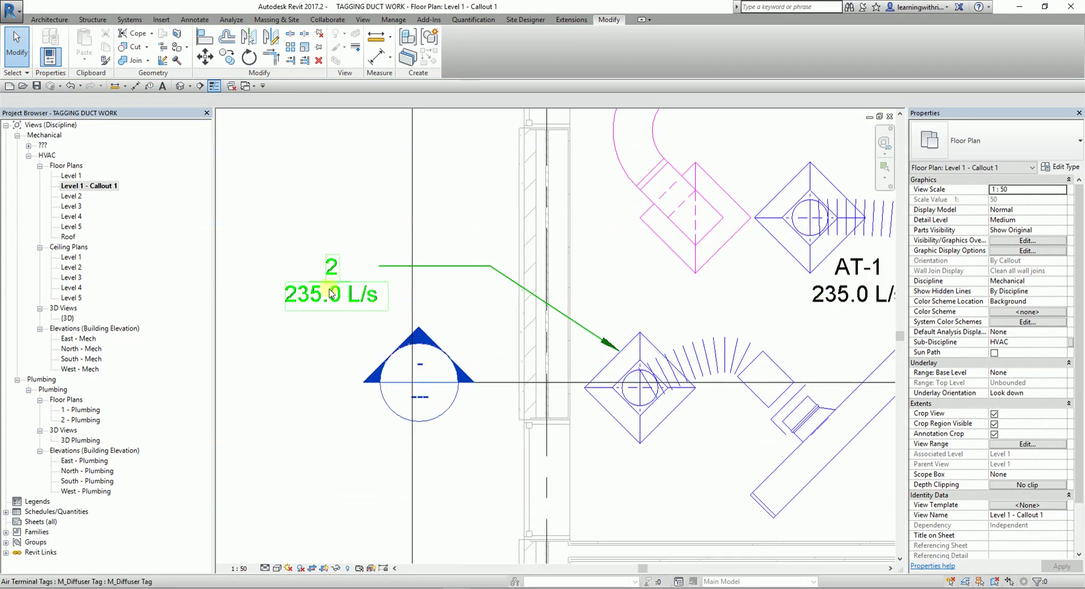
click(602, 373)
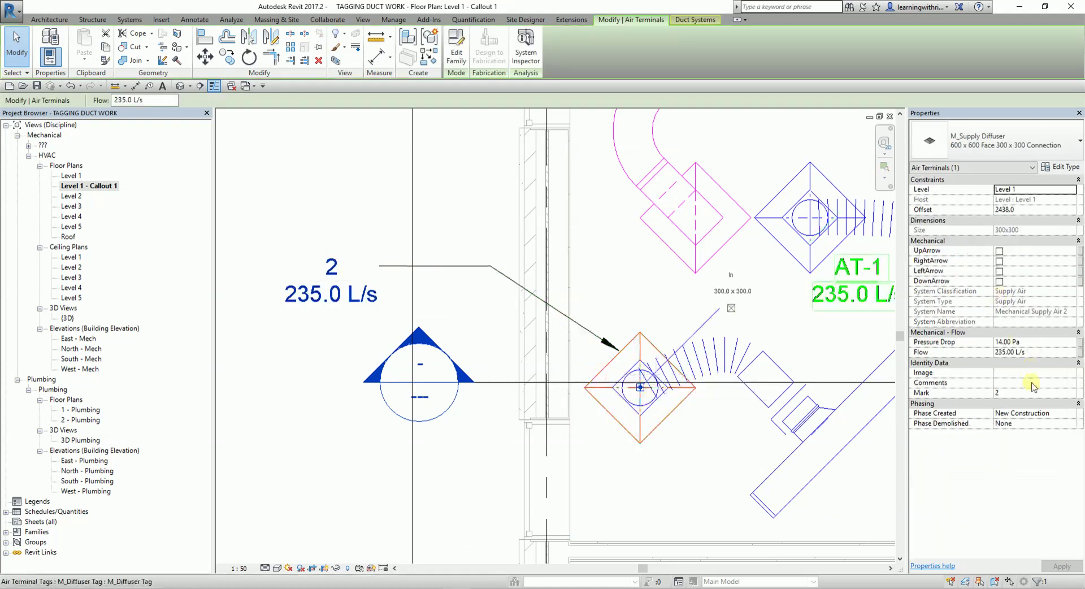
click(1016, 393)
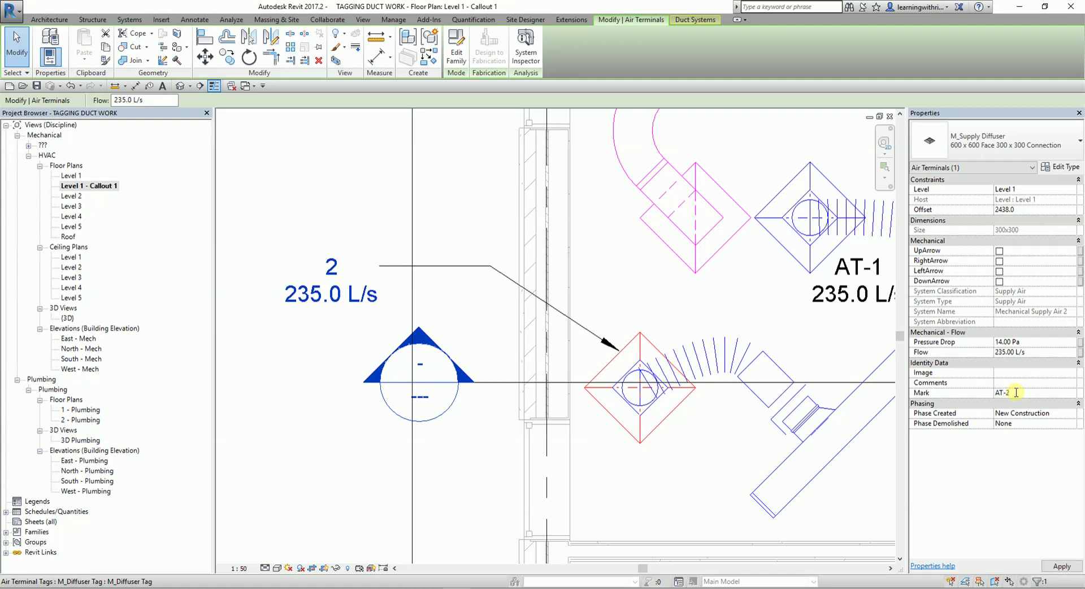
text(AT-2)
key(Return)
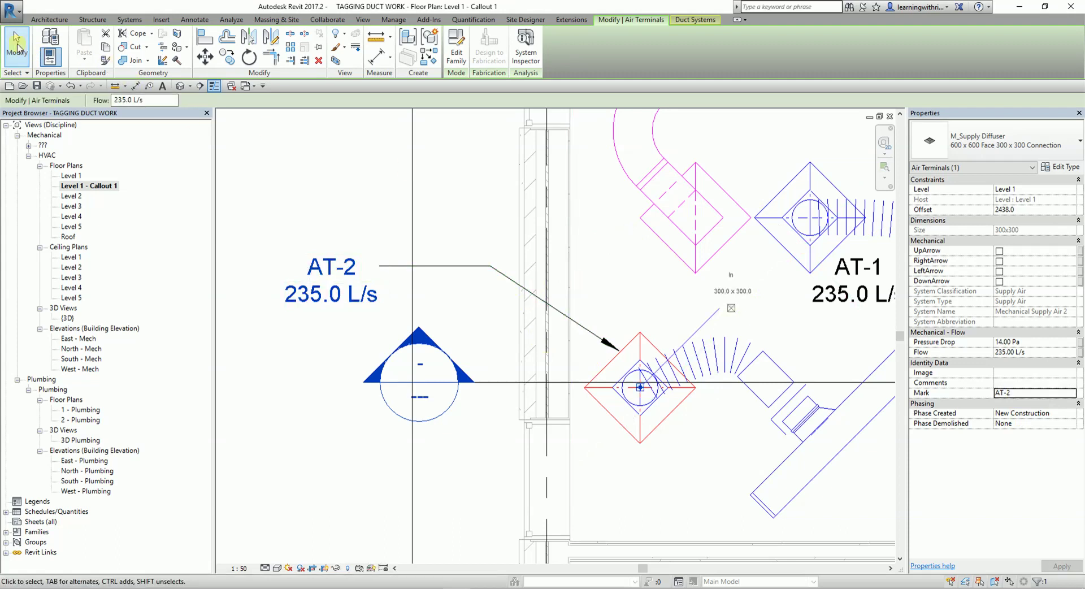
key(Escape)
scroll(654, 360, down, 5)
middle_drag(654, 360, 501, 264)
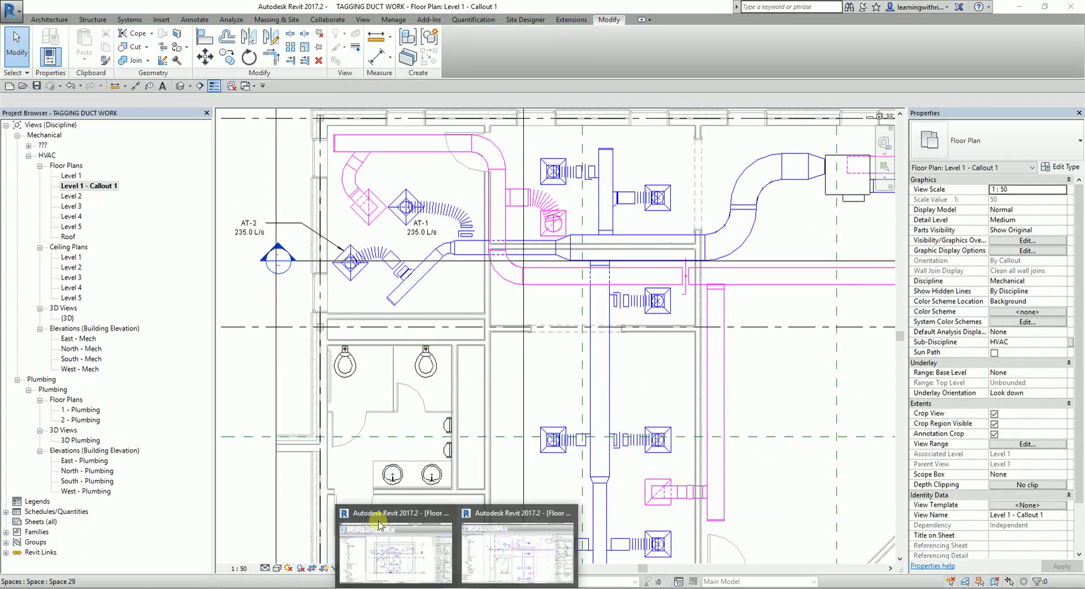
click(379, 524)
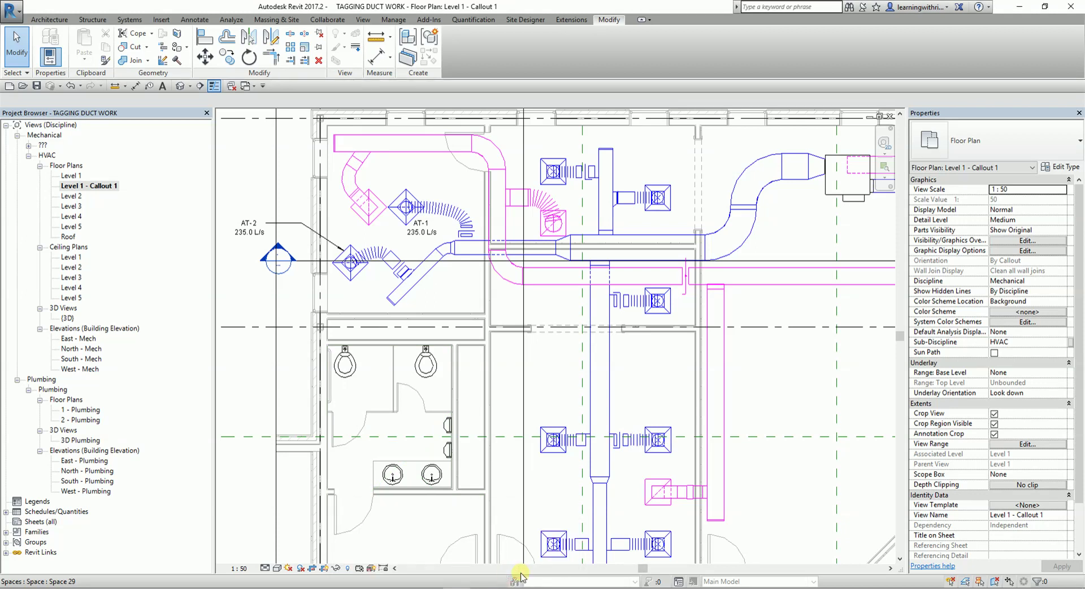
click(367, 561)
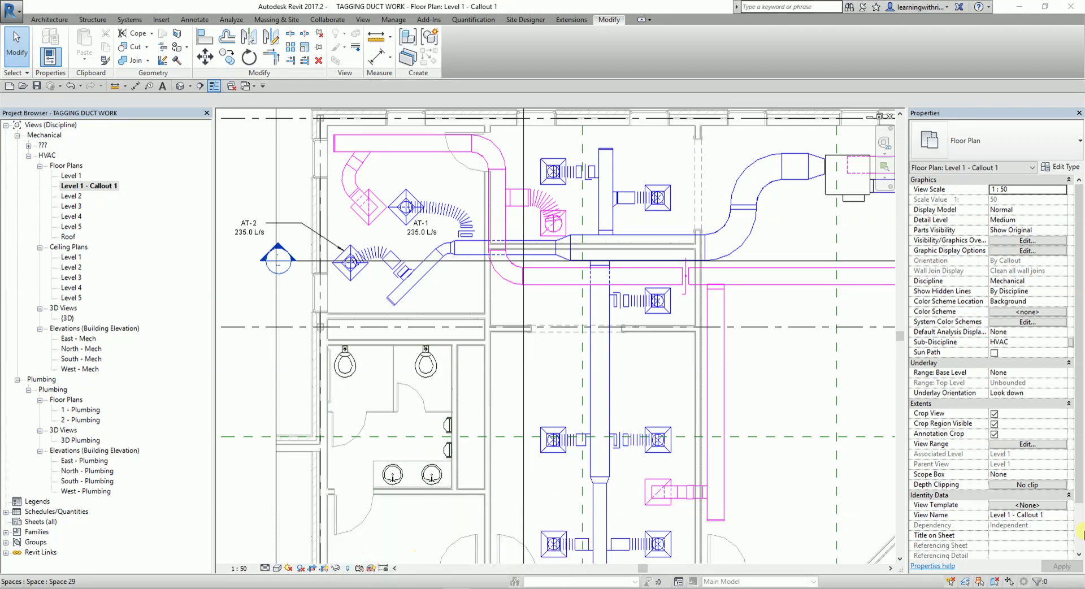
Tag the corner office's return duct, its diagonal supply branch and the two adjoining main supply runs with duct size tags, without leaders.
click(380, 422)
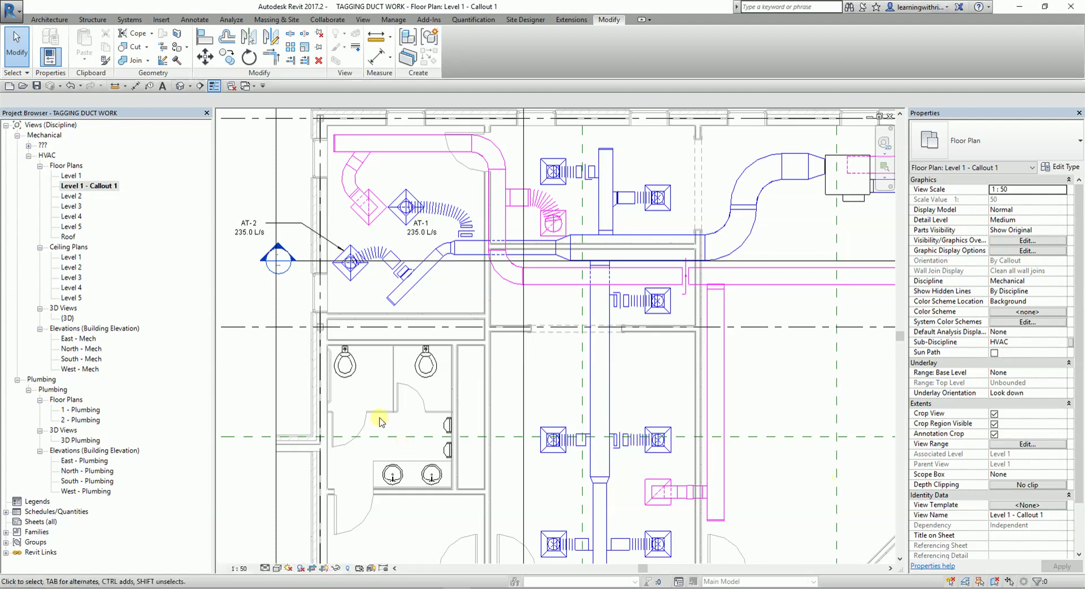
middle_drag(437, 246, 631, 282)
scroll(631, 282, up, 2)
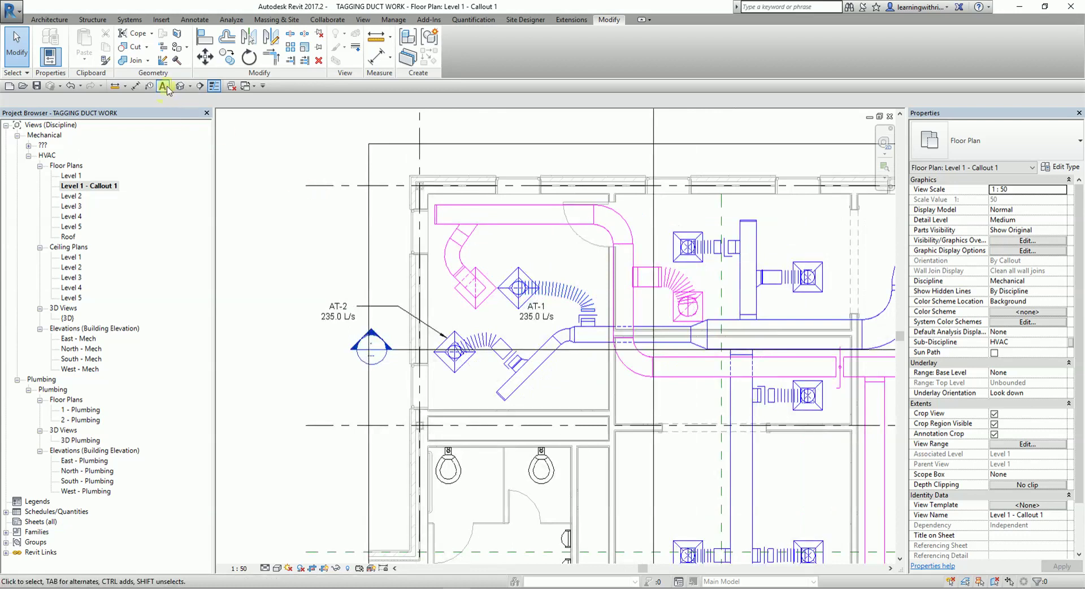
click(149, 86)
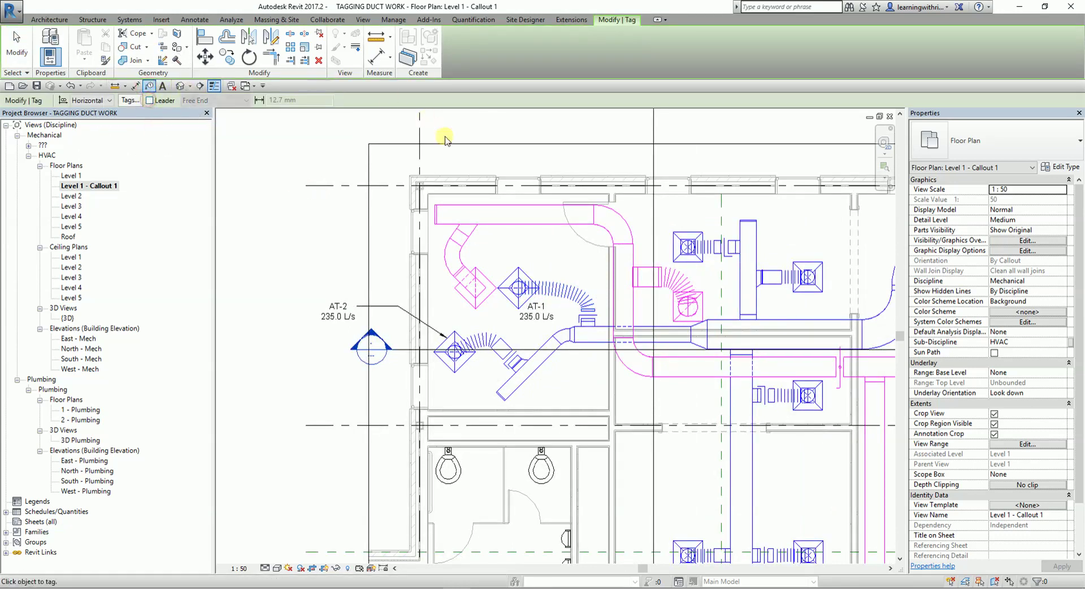
scroll(510, 215, up, 3)
click(511, 216)
middle_drag(496, 311, 503, 170)
click(569, 340)
middle_drag(668, 259, 478, 260)
click(617, 284)
click(556, 267)
Tag the horizontal return duct runs on both sides of the fire damper and the vertical return branch below them.
scroll(492, 295, down, 3)
scroll(498, 289, up, 4)
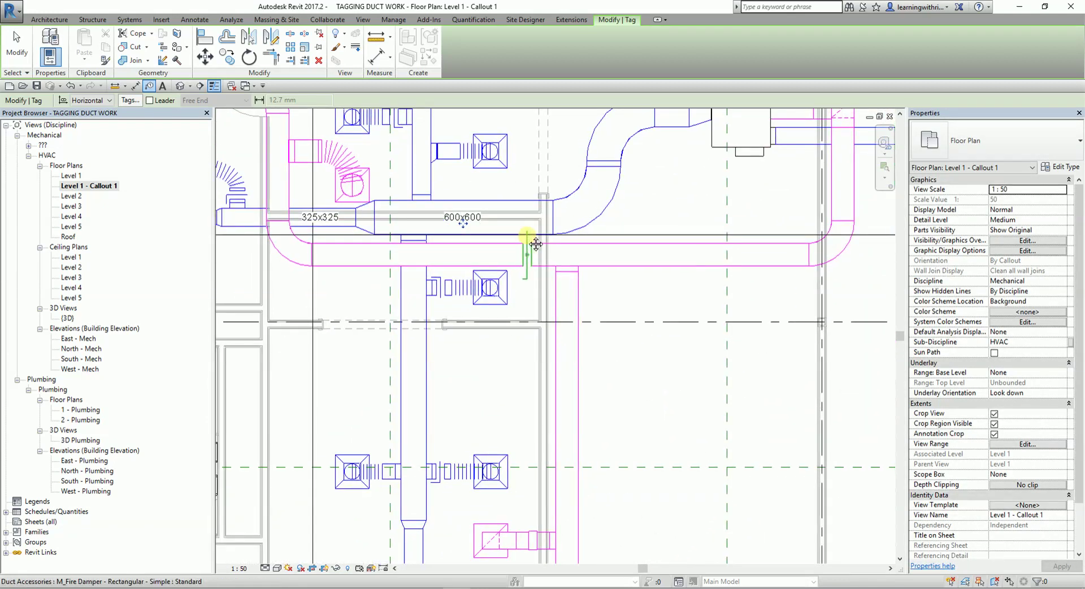
click(471, 256)
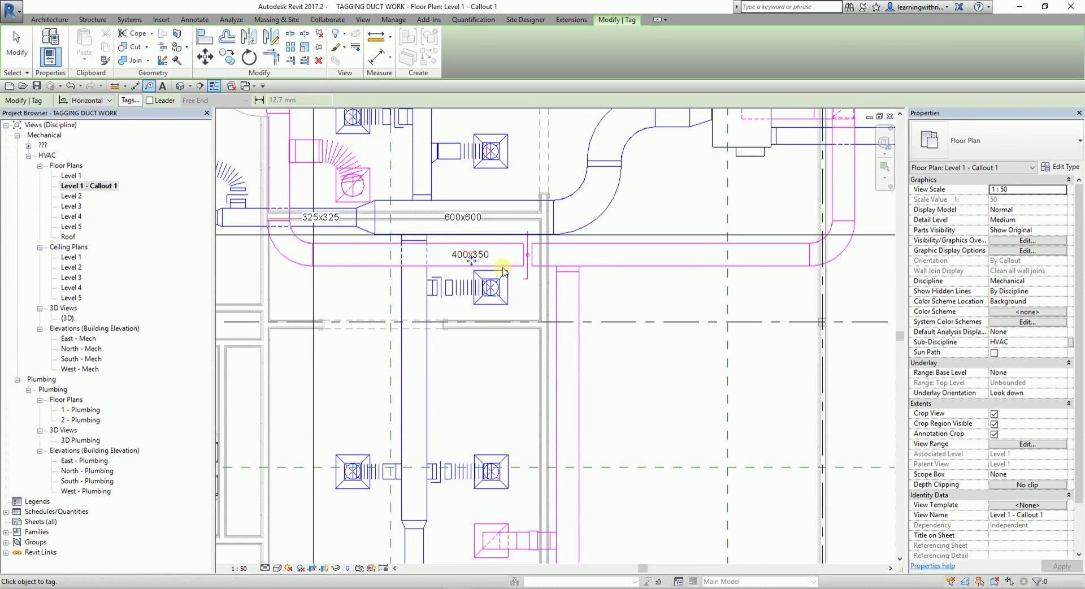
click(667, 255)
middle_drag(652, 376, 671, 252)
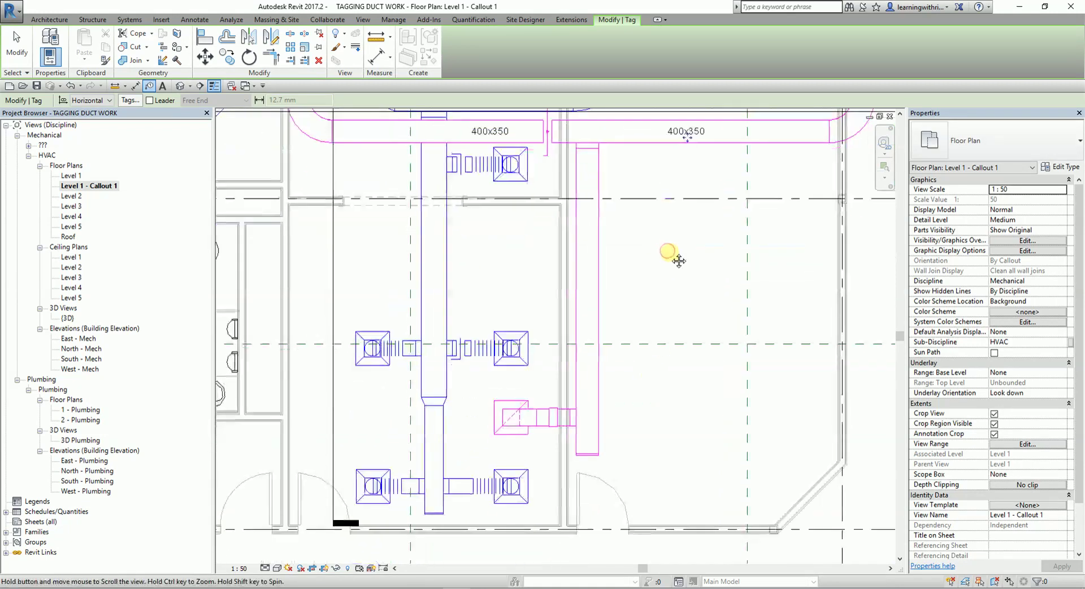
click(588, 295)
Tag both sections of the long vertical supply duct, above and below the reducer, with their sizes.
scroll(678, 396, down, 3)
scroll(665, 334, up, 3)
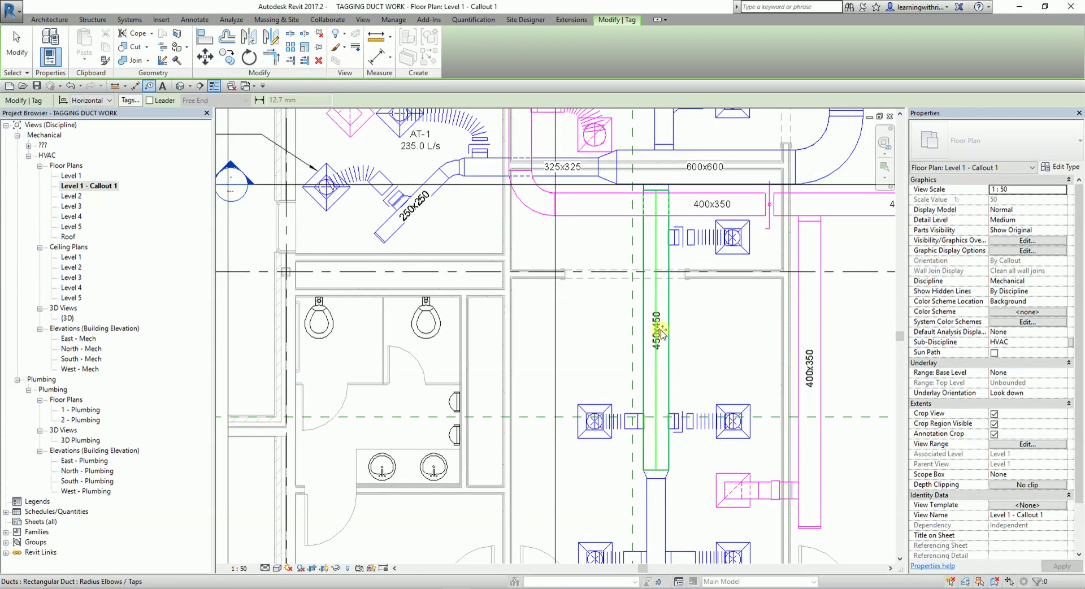
click(662, 333)
scroll(662, 334, down, 3)
scroll(616, 313, up, 3)
click(614, 329)
Tag the return duct sections beside the VAV unit and the round duct entering it with their sizes.
scroll(695, 266, down, 3)
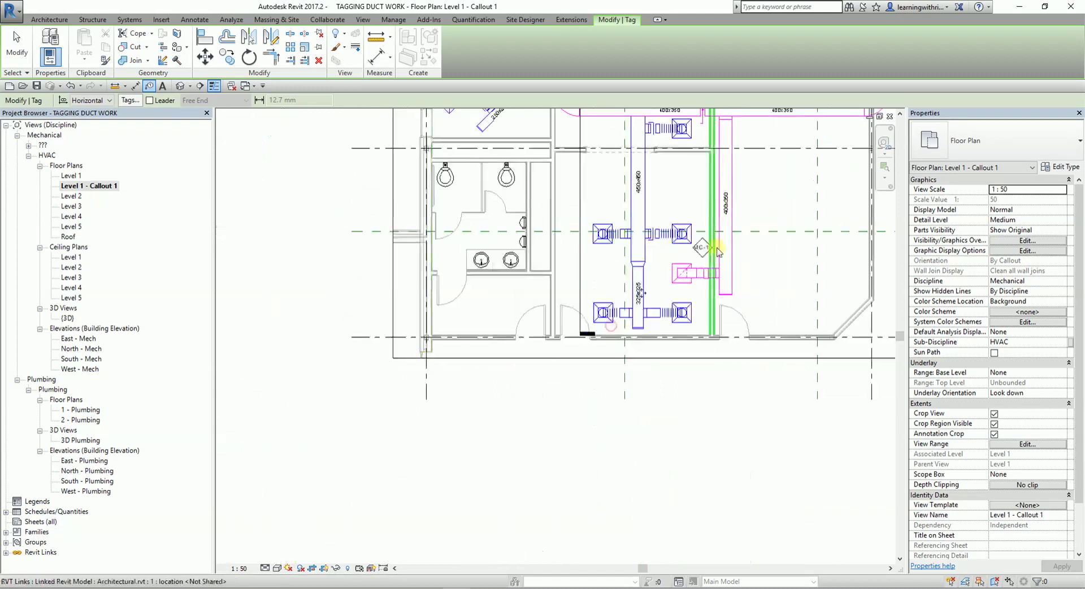
scroll(714, 221, up, 3)
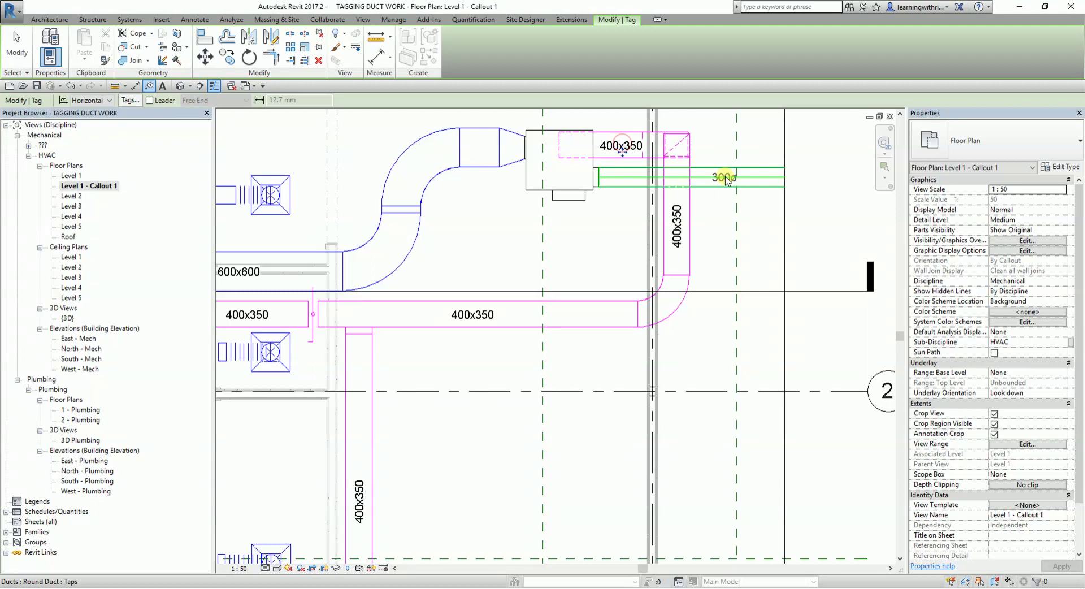
scroll(711, 182, up, 2)
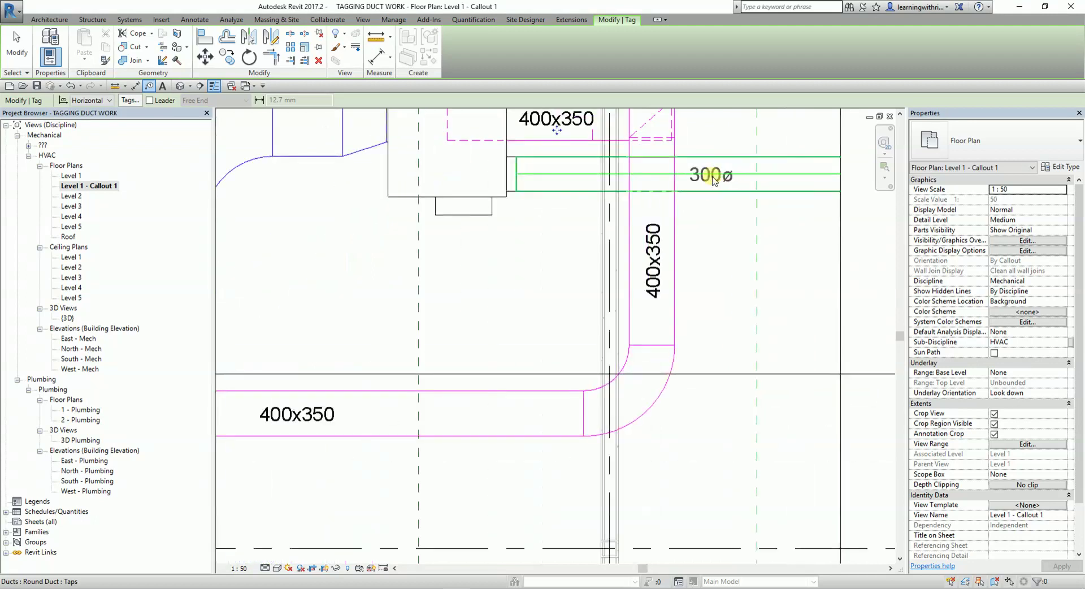
click(714, 180)
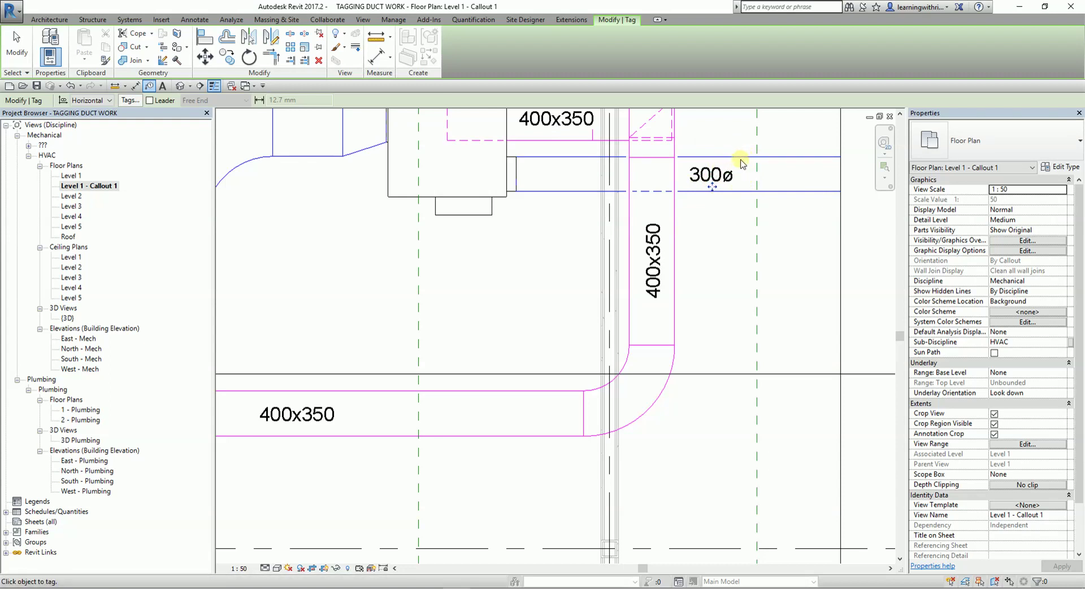
middle_drag(722, 194, 737, 241)
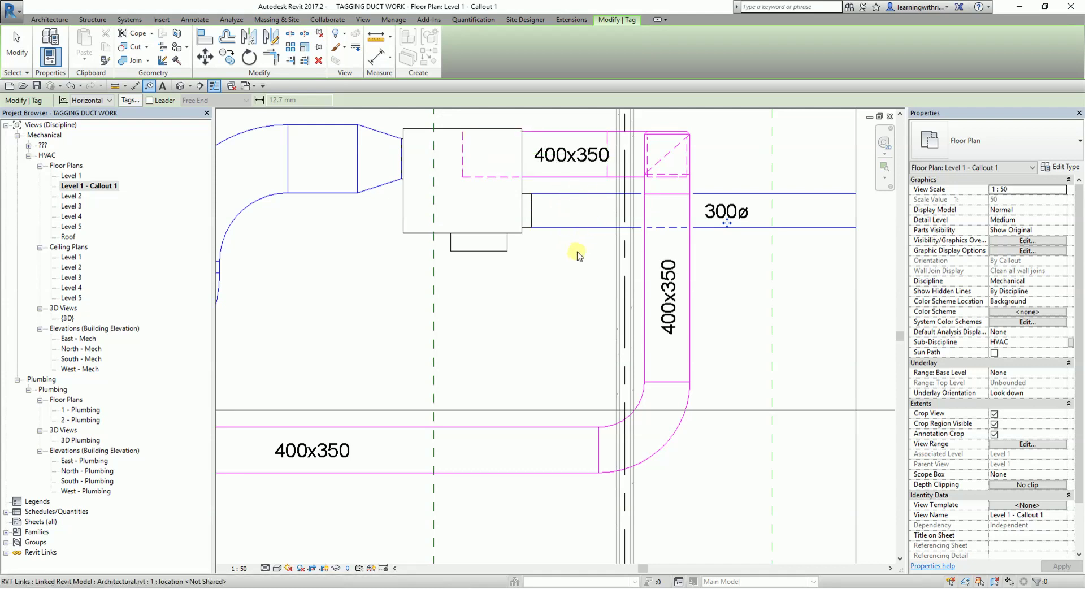
Tag the short vertical supply branch above the main supply duct, between the two diffusers, with its size.
scroll(577, 254, down, 5)
middle_drag(492, 326, 633, 365)
scroll(537, 237, up, 3)
click(536, 266)
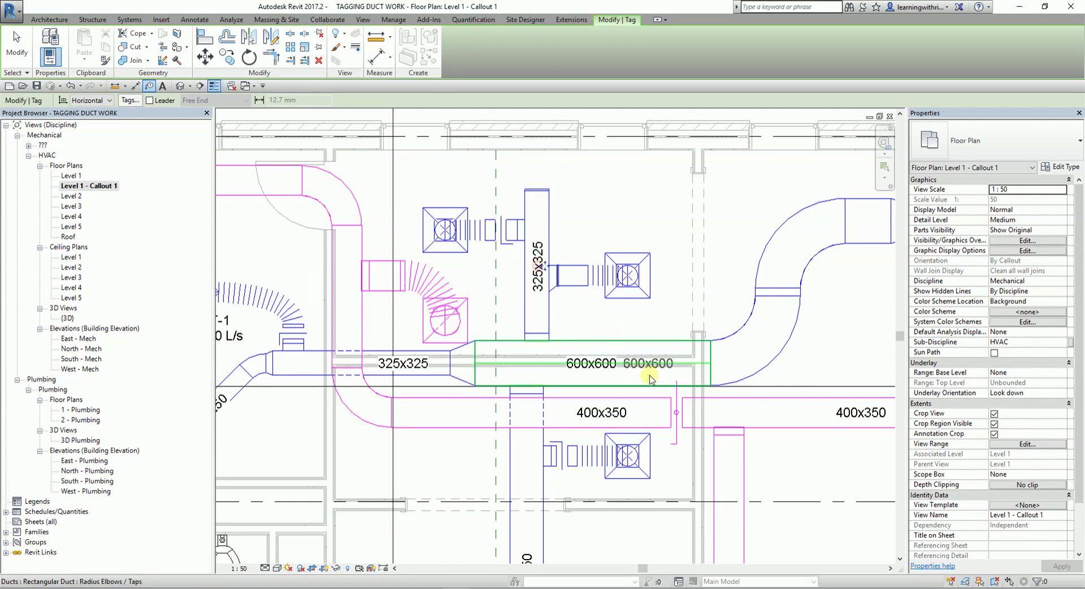
Tag the short round duct between the vertical supply duct and its diffuser using a Free End leader, placing the tag above the diffuser.
scroll(650, 380, down, 4)
scroll(548, 444, up, 5)
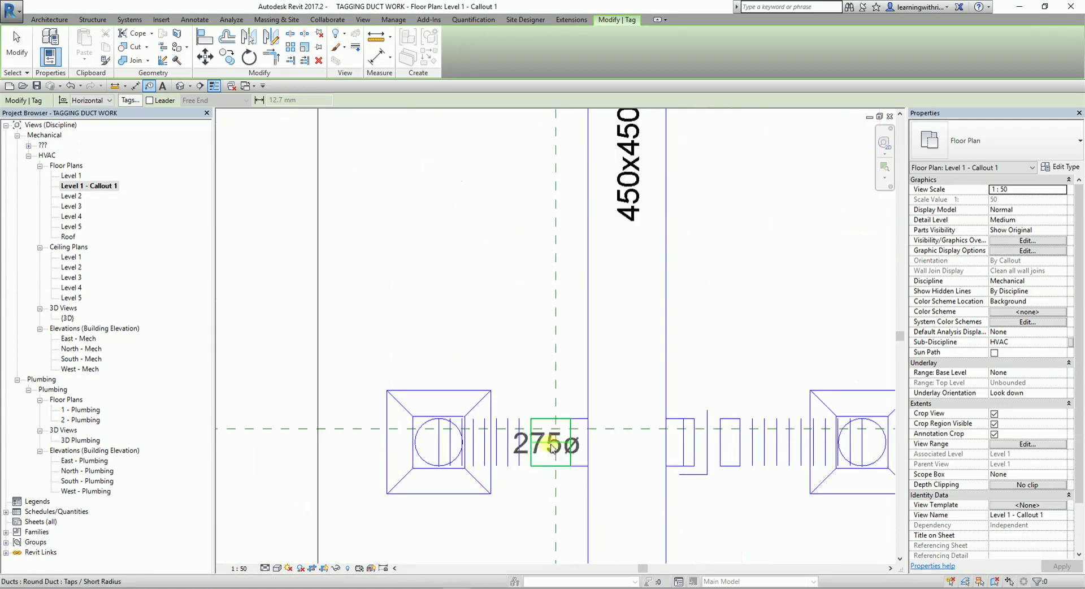
click(551, 446)
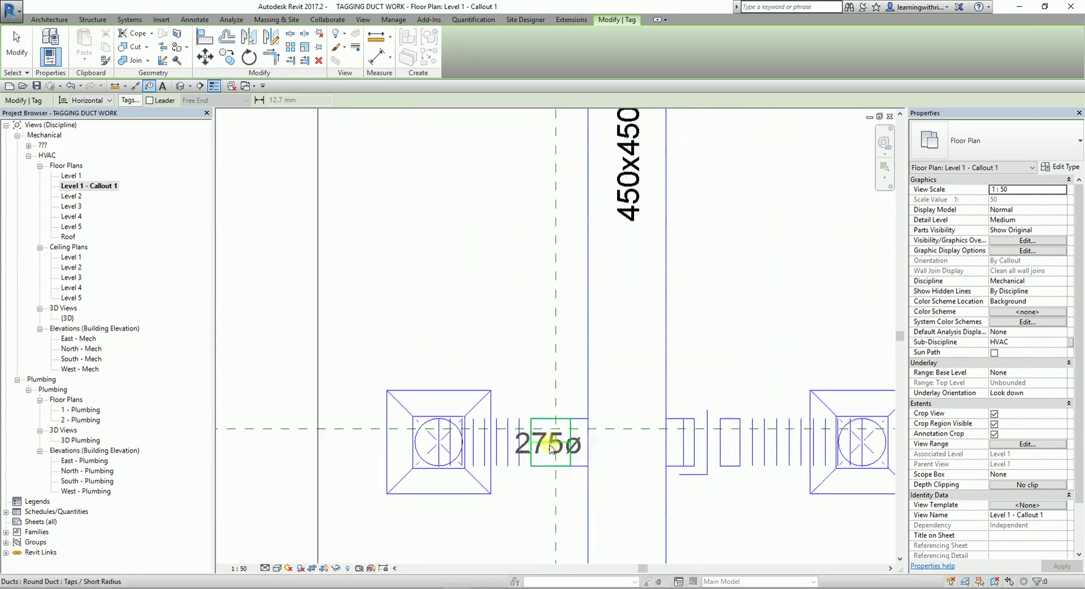
click(150, 102)
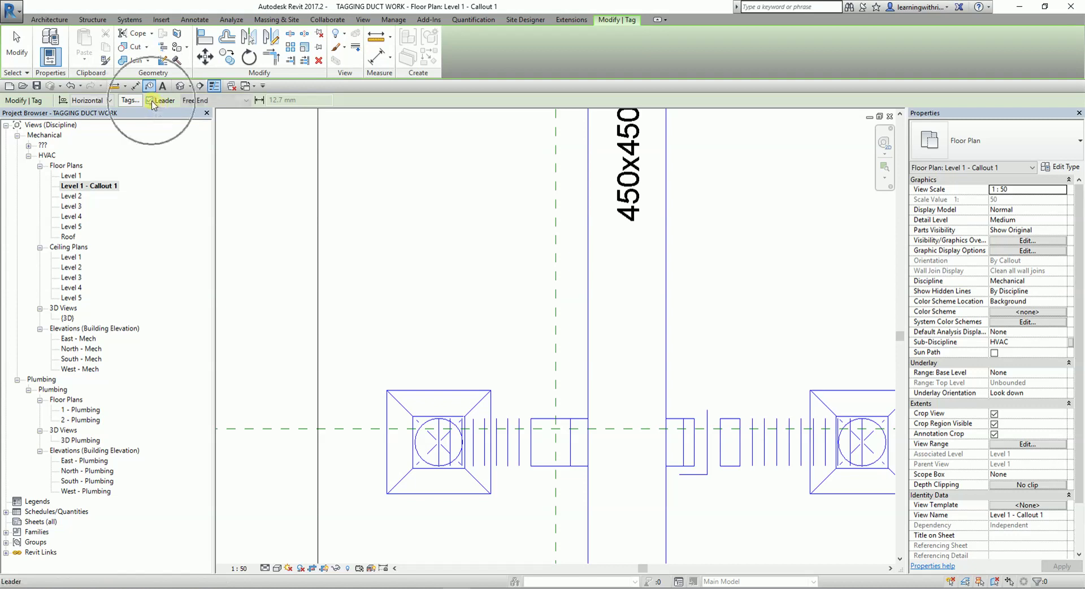
click(552, 434)
click(525, 342)
click(460, 343)
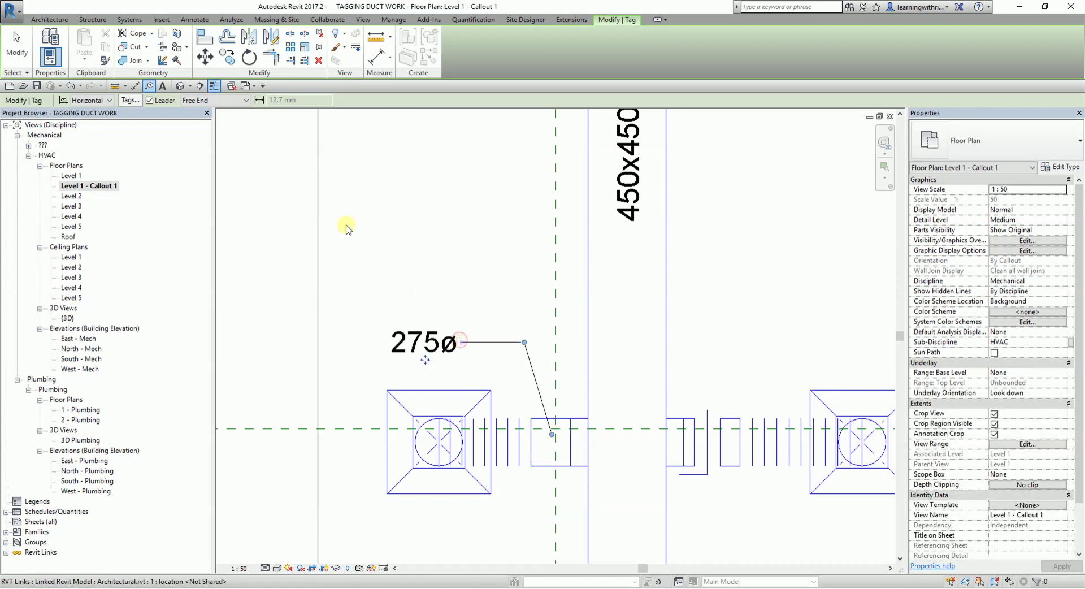
click(16, 45)
Set the M_Duct Size Tag type's Leader Arrowhead to Arrow Filled 15 Degree.
click(442, 332)
scroll(441, 332, down, 5)
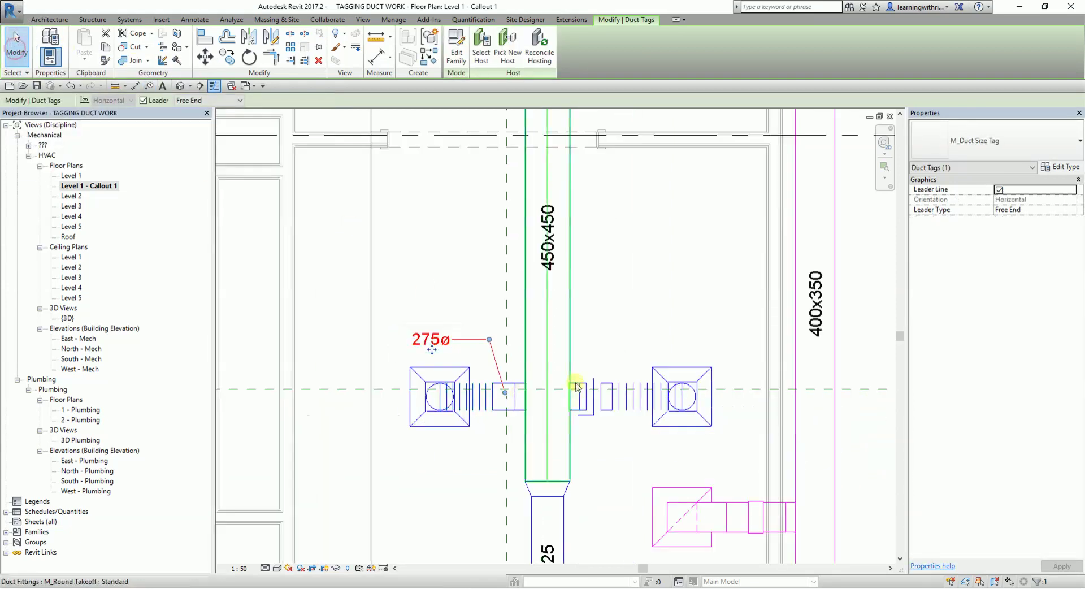
key(Escape)
middle_drag(568, 353, 472, 338)
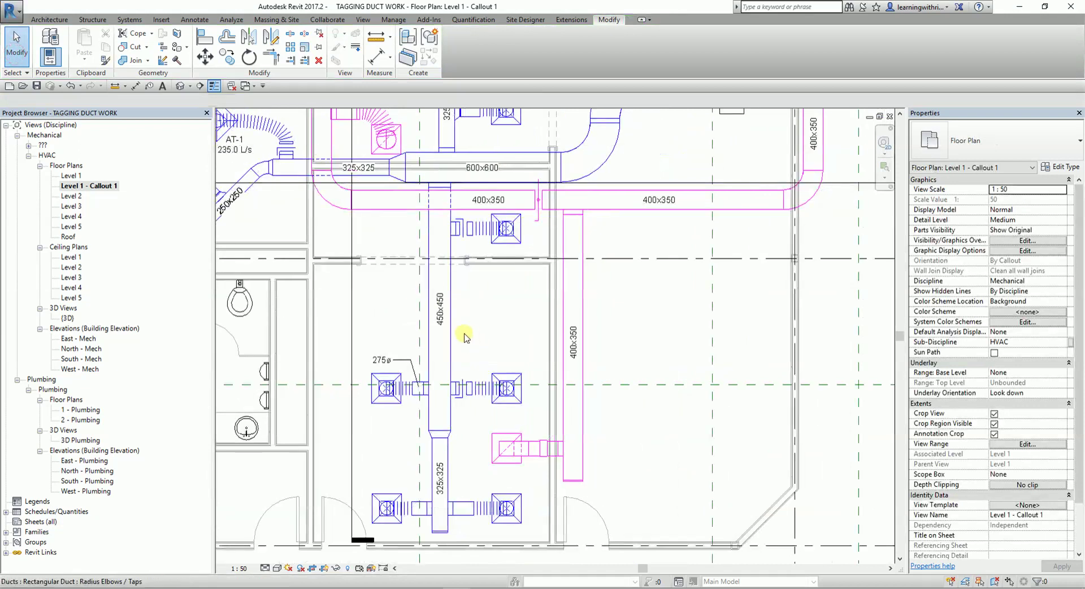
scroll(510, 306, down, 3)
scroll(468, 286, up, 6)
middle_drag(440, 346, 488, 272)
scroll(483, 263, up, 3)
click(477, 242)
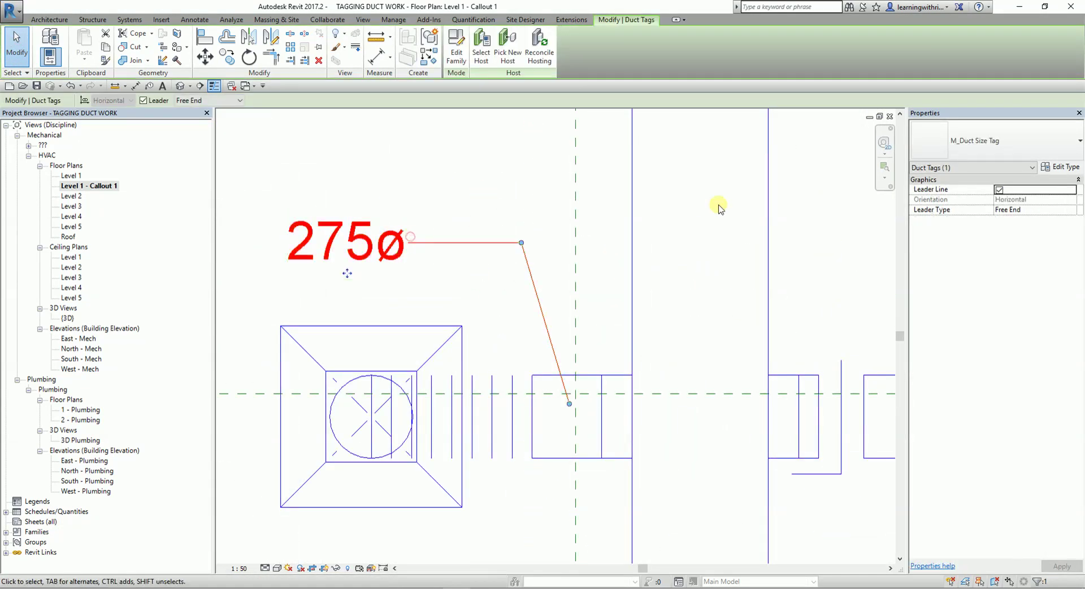
click(1066, 168)
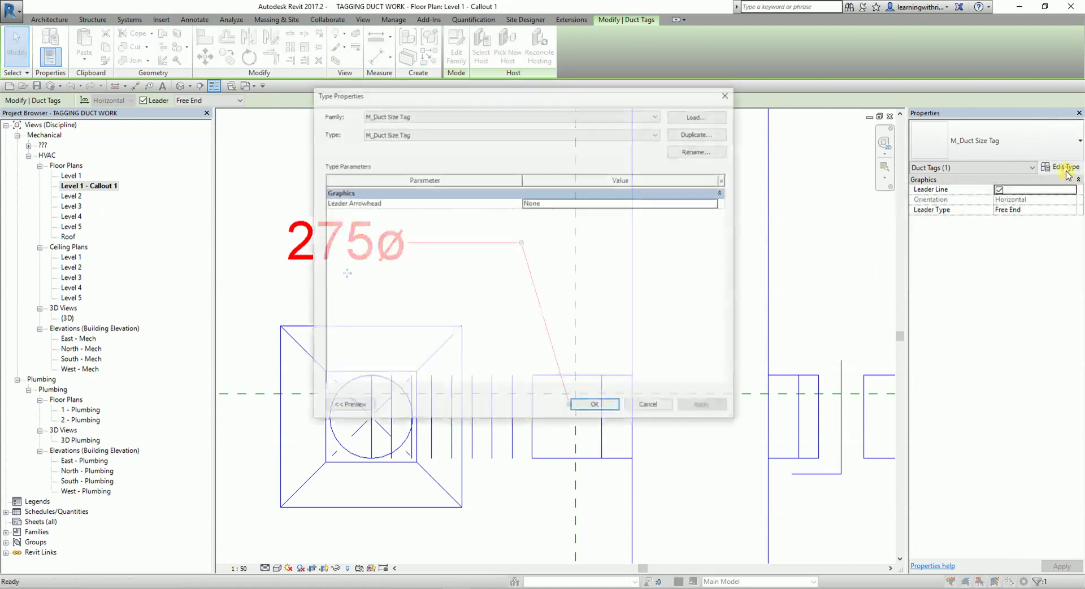
click(566, 196)
click(618, 194)
click(716, 202)
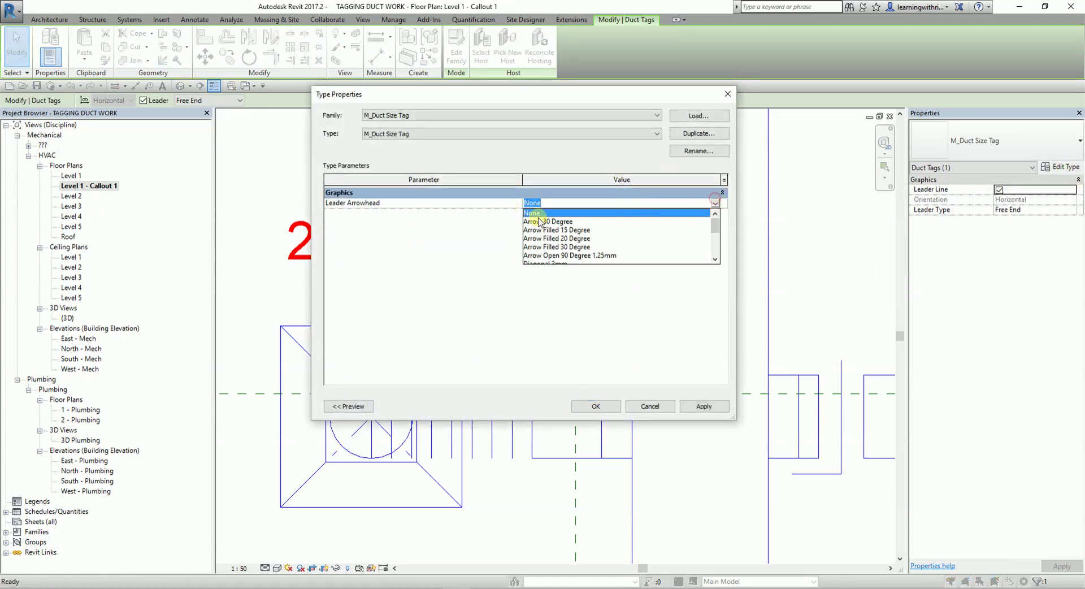
click(571, 230)
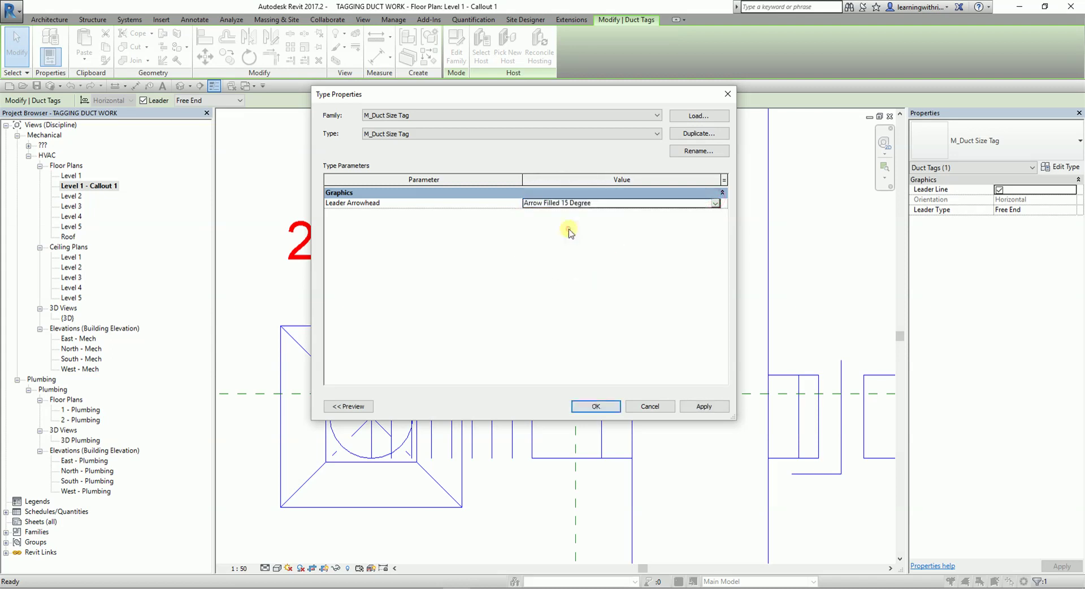
click(596, 407)
click(417, 158)
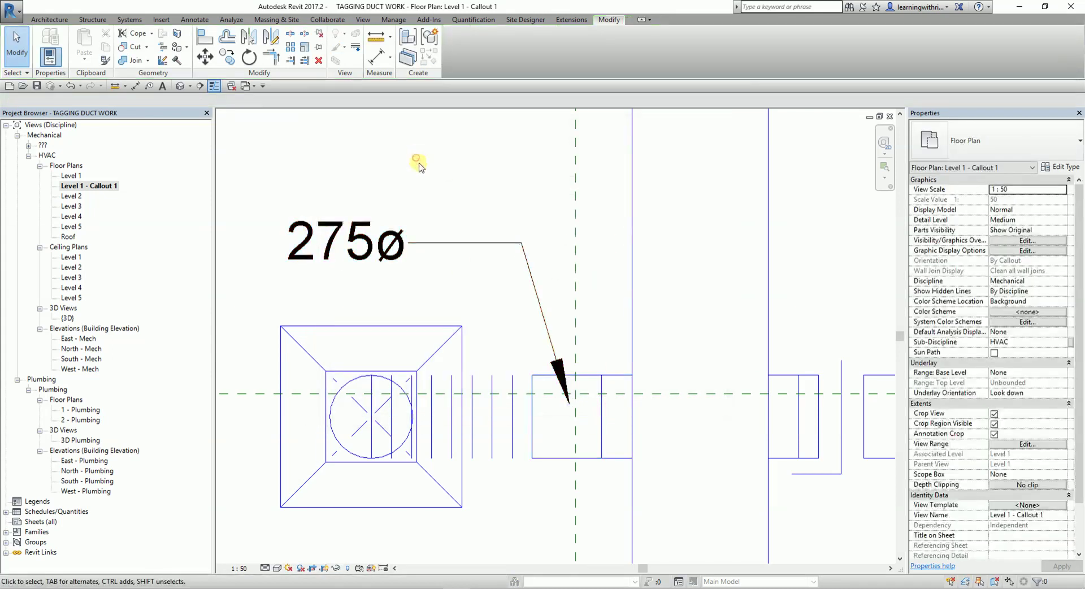
Tag the VAV unit with a Free End leader from its lower edge, placing the tag below and beside the unit.
scroll(447, 204, down, 2)
scroll(454, 212, down, 5)
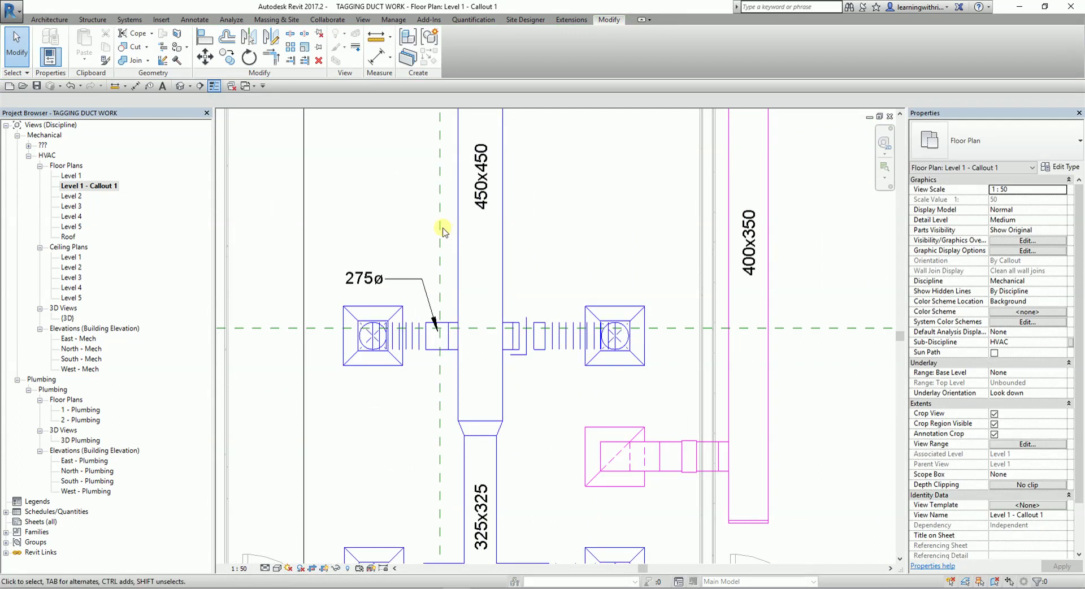
middle_drag(477, 240, 479, 216)
scroll(468, 210, down, 5)
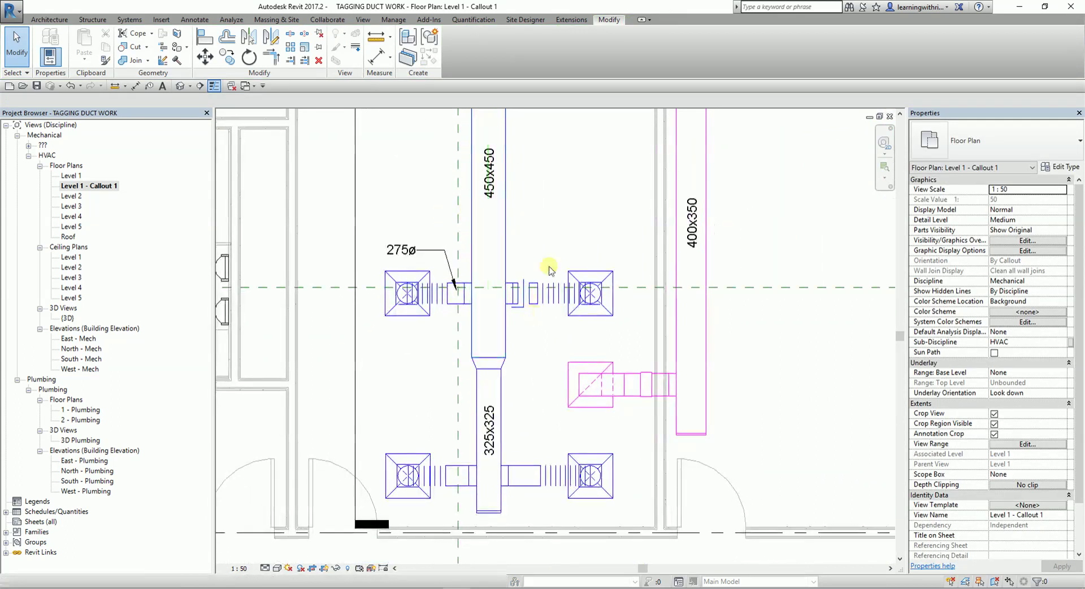
middle_drag(465, 322, 665, 401)
middle_drag(824, 274, 619, 234)
scroll(620, 235, up, 3)
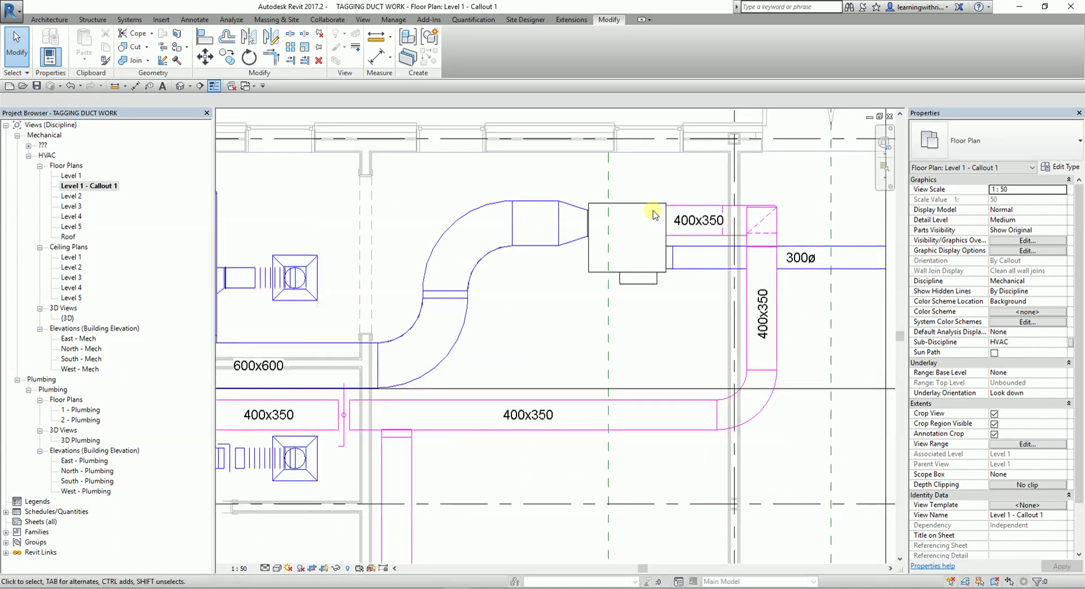
scroll(619, 242, up, 2)
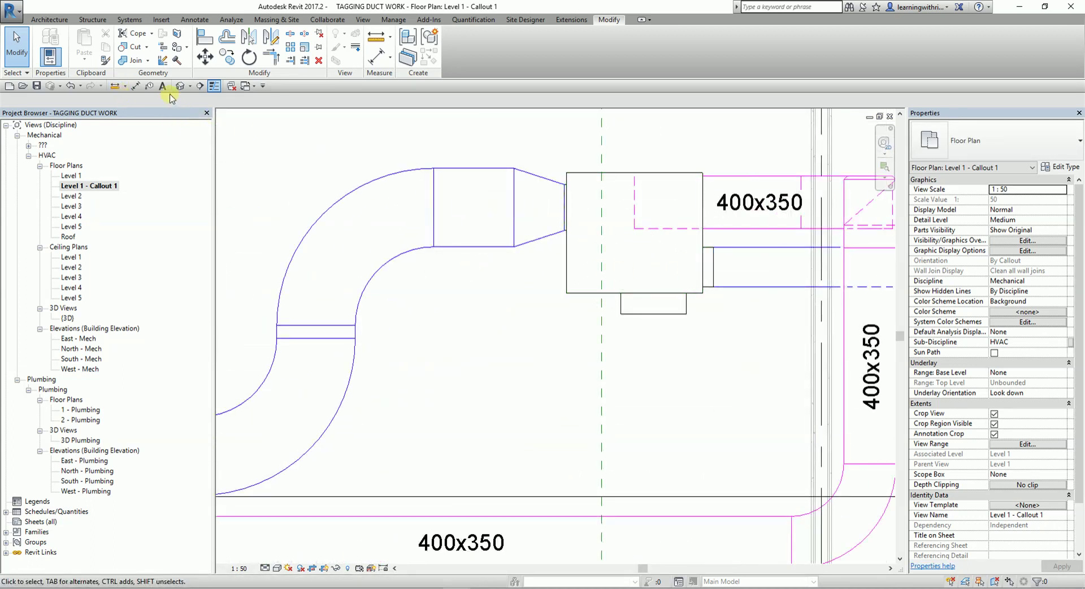
click(150, 87)
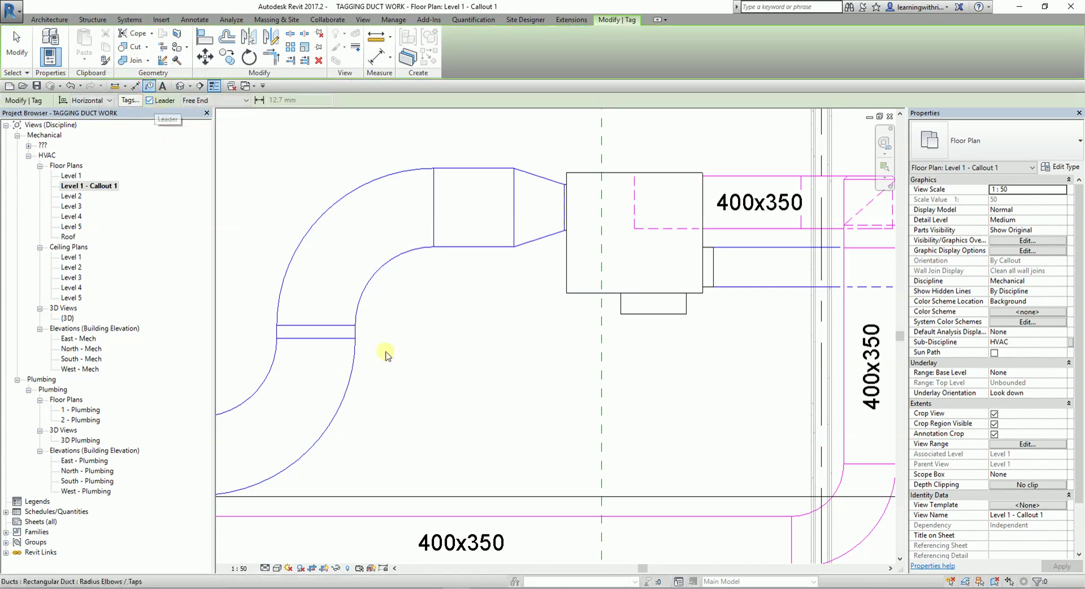
click(584, 293)
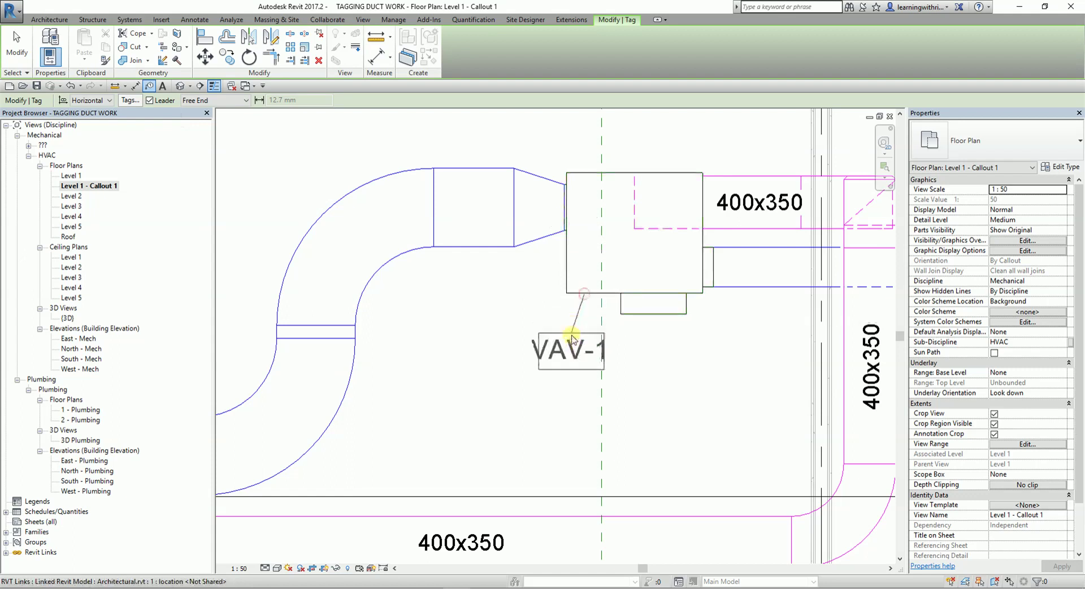
click(560, 364)
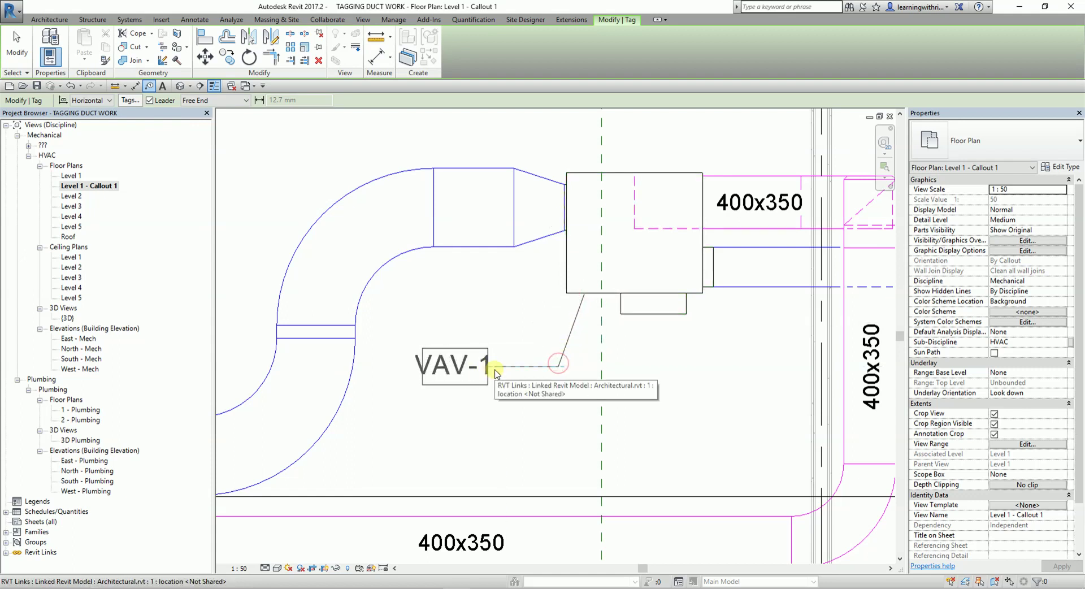
click(511, 370)
click(17, 52)
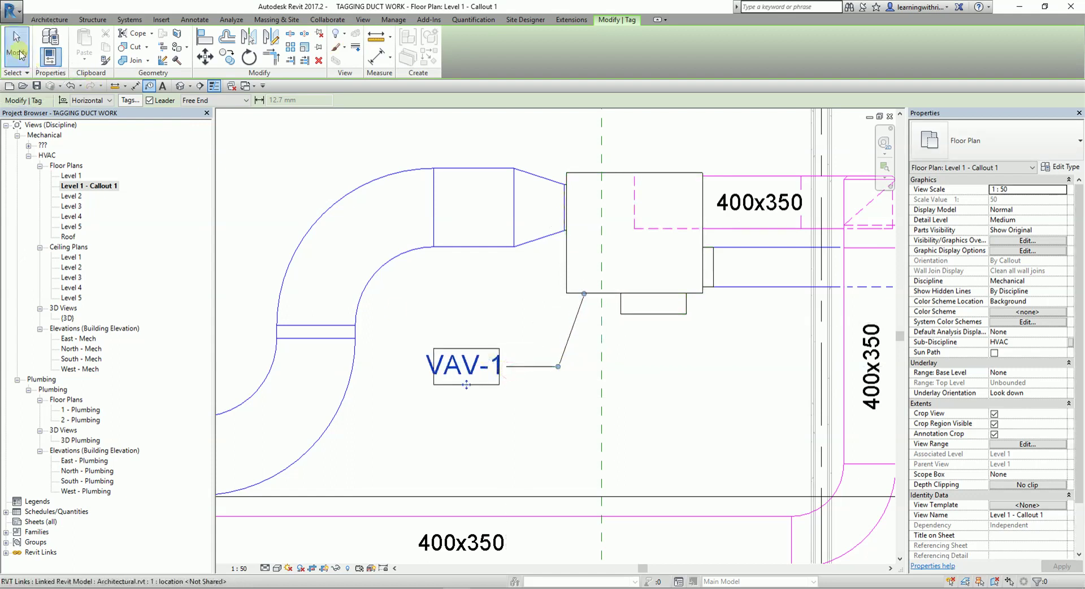
click(22, 45)
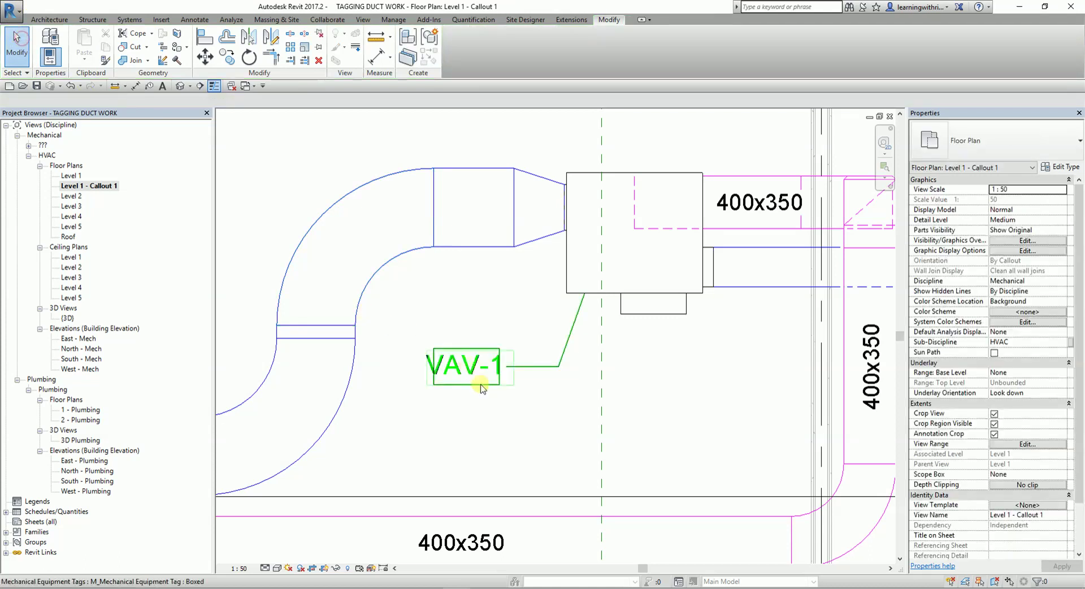
Change the VAV unit's tag from the Boxed type to the Standard type of M_Mechanical Equipment Tag.
scroll(429, 339, up, 3)
scroll(522, 280, down, 2)
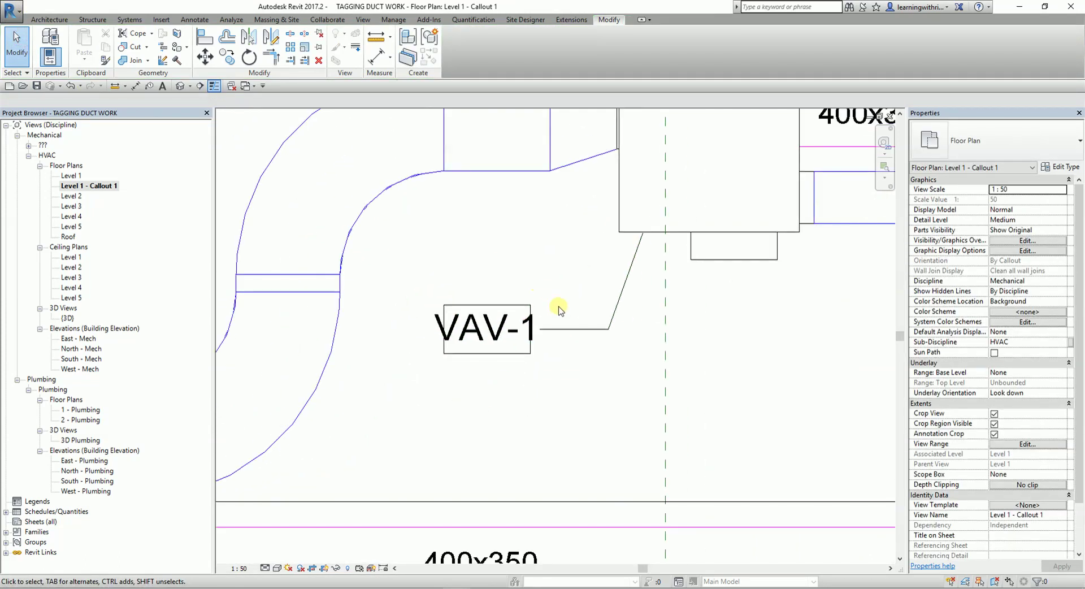
click(564, 332)
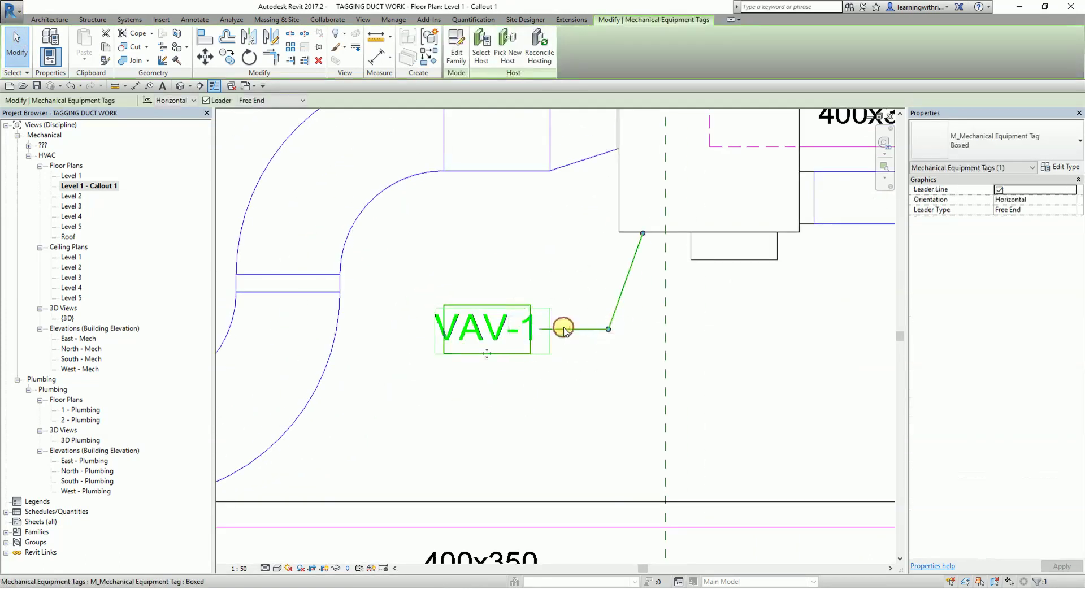
click(1017, 142)
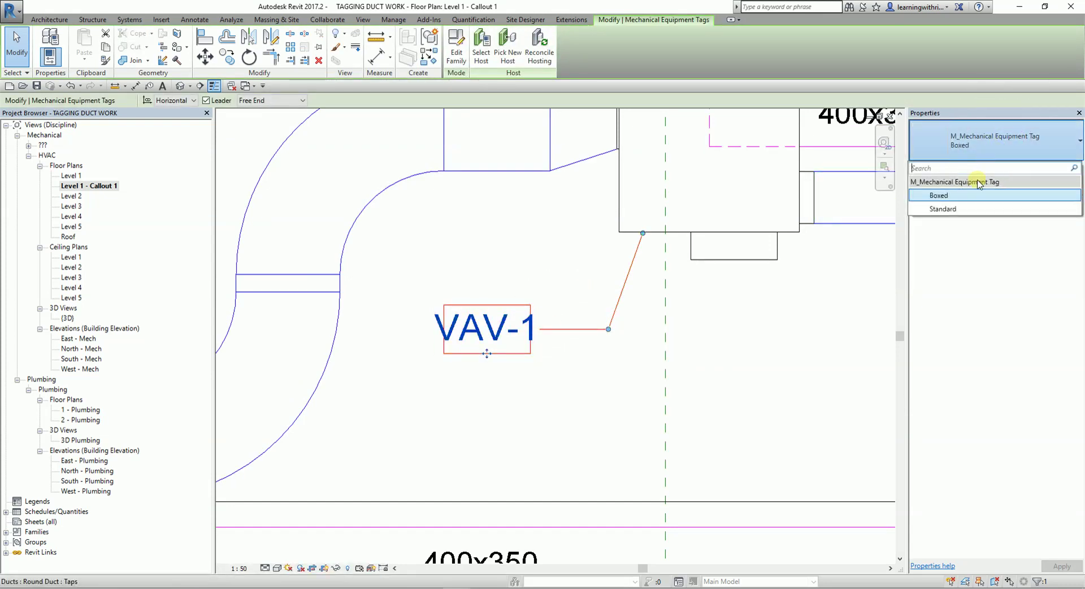
click(943, 209)
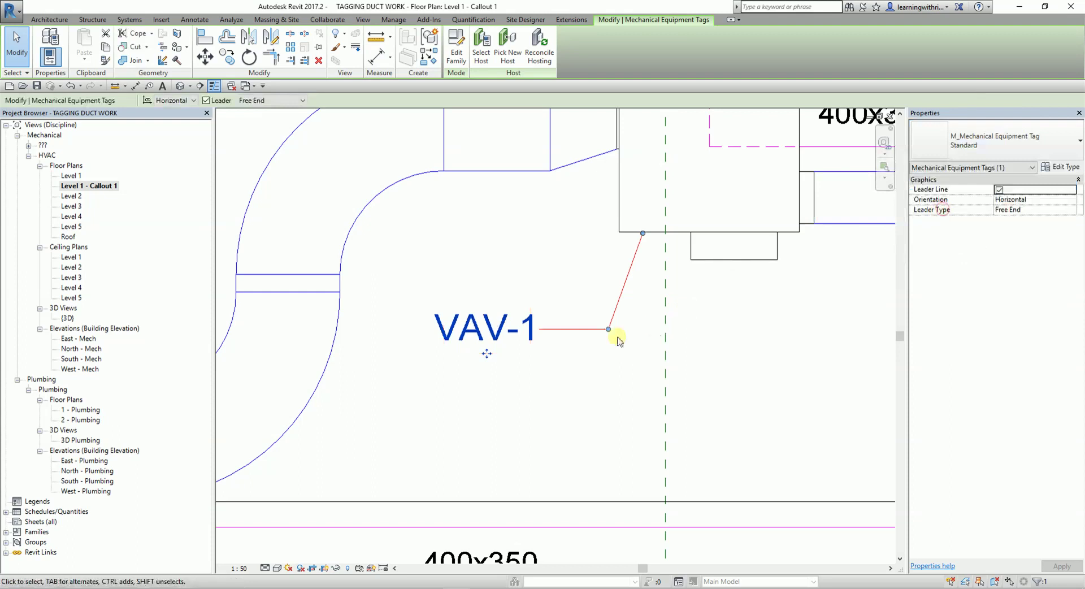
click(14, 45)
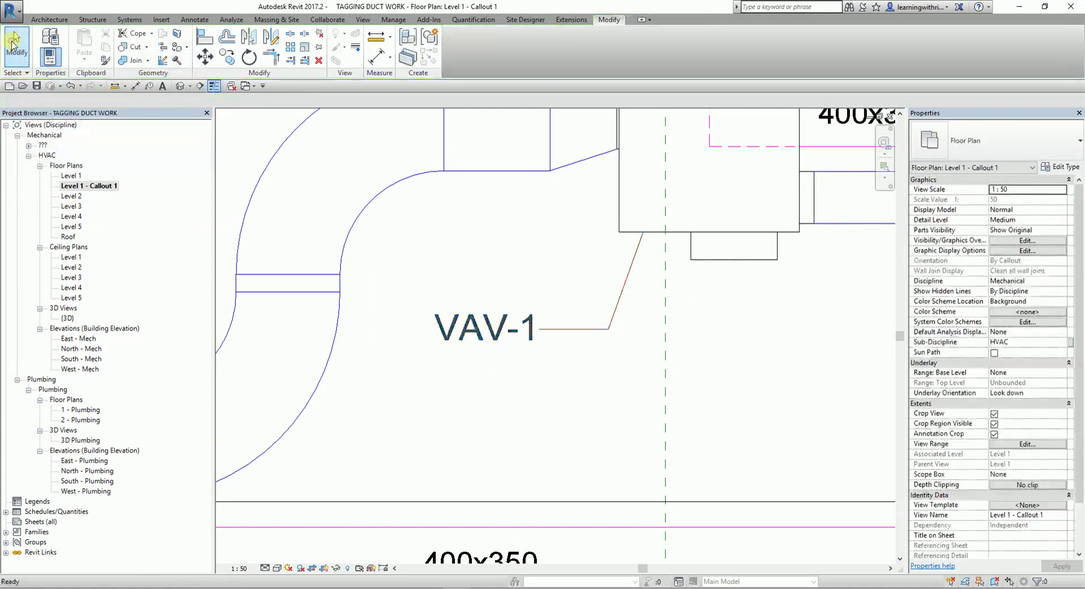
scroll(493, 371, down, 2)
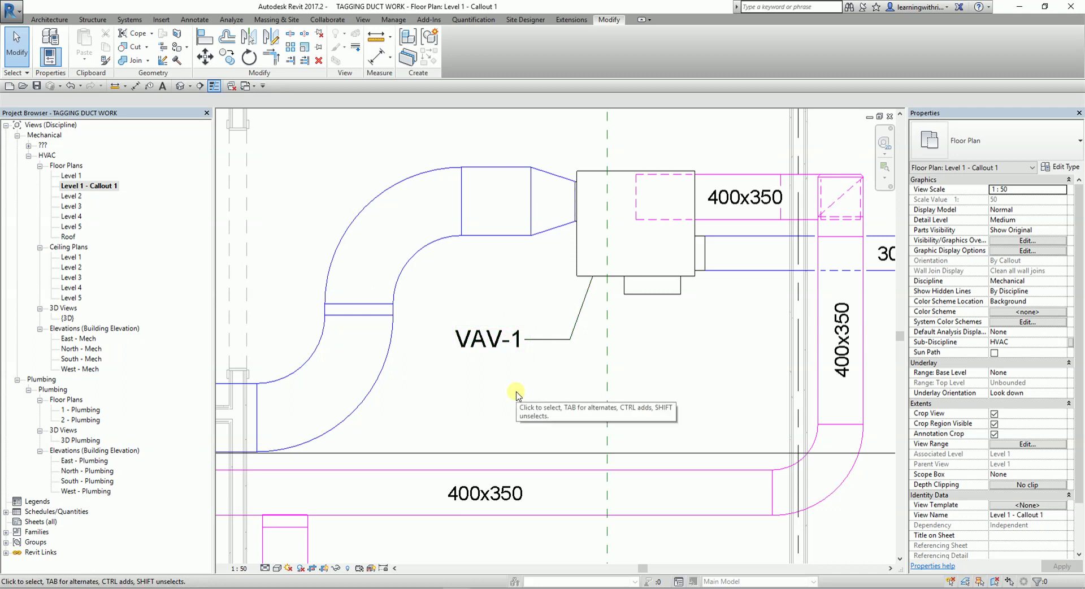
scroll(500, 356, up, 2)
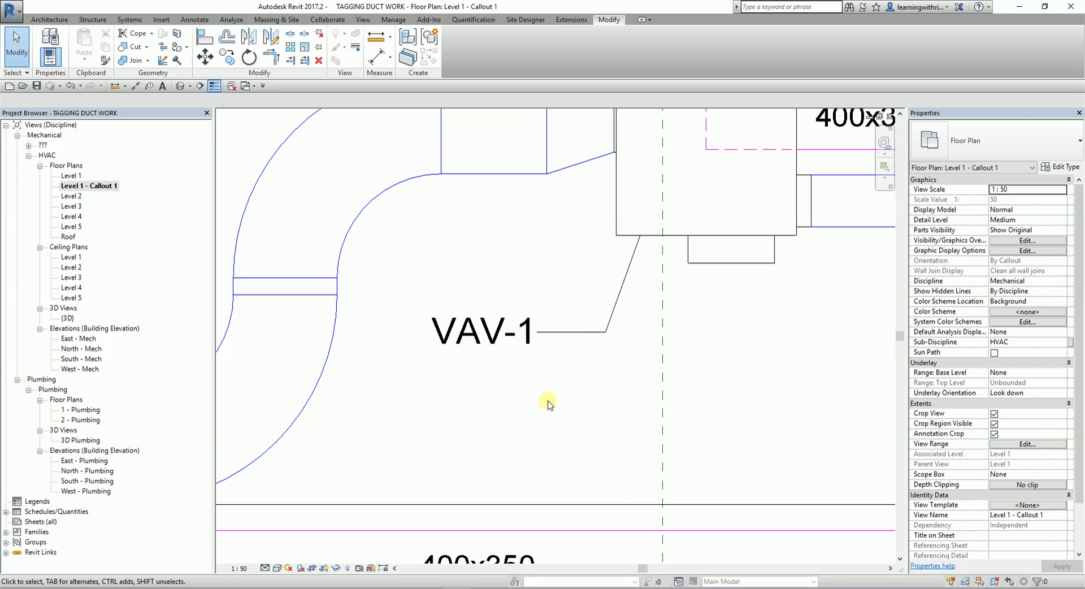
scroll(548, 402, down, 3)
scroll(492, 396, up, 2)
click(435, 345)
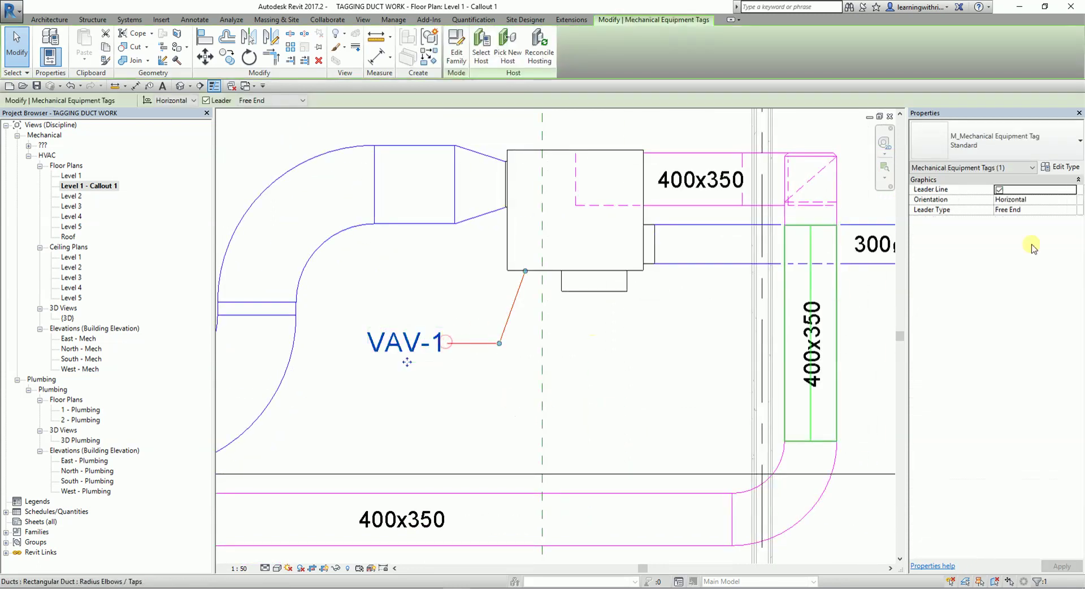
click(1060, 166)
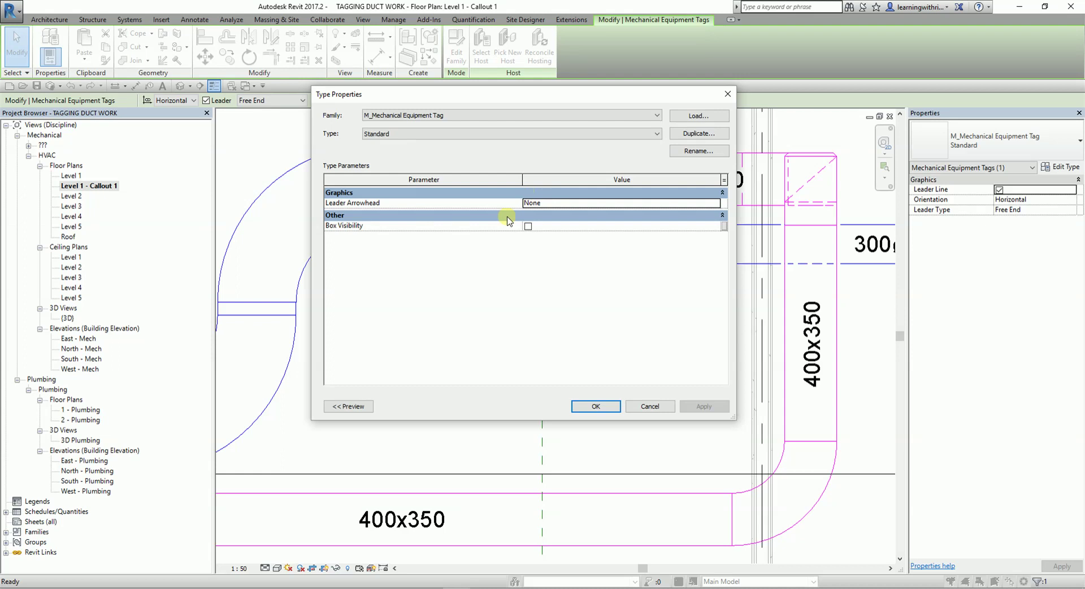
click(650, 405)
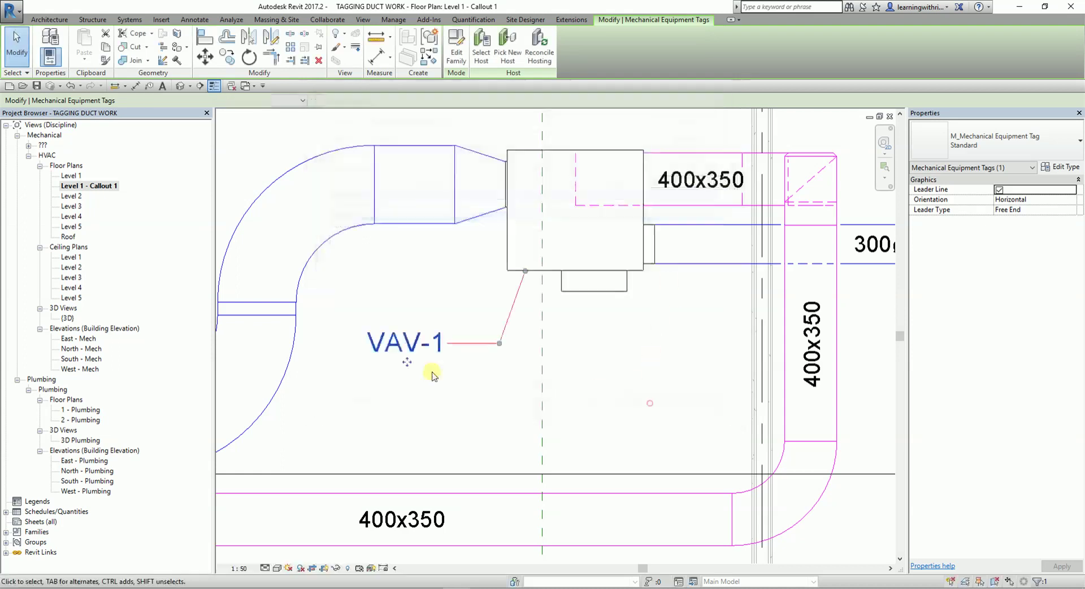
click(440, 408)
middle_drag(439, 407, 506, 400)
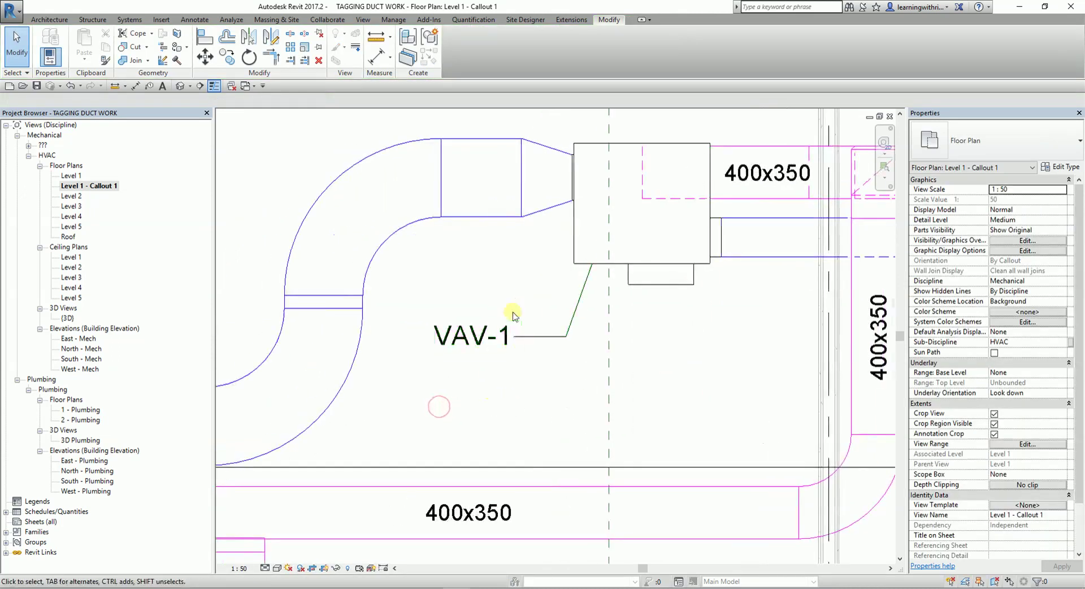
Open the M_Mechanical Equipment Tag family of the VAV unit's tag for editing.
scroll(492, 408, up, 2)
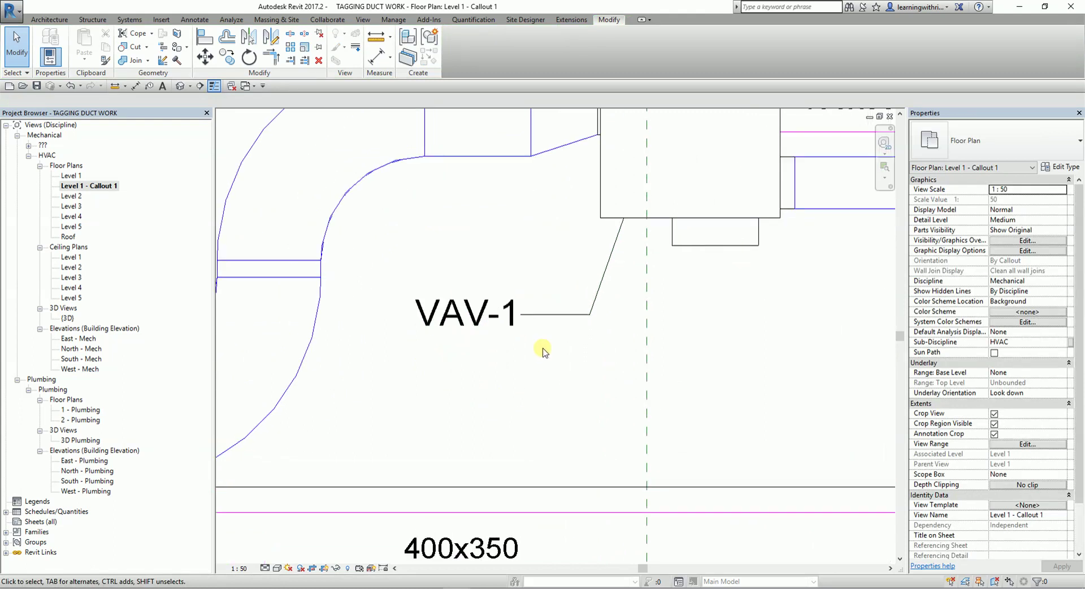
click(512, 325)
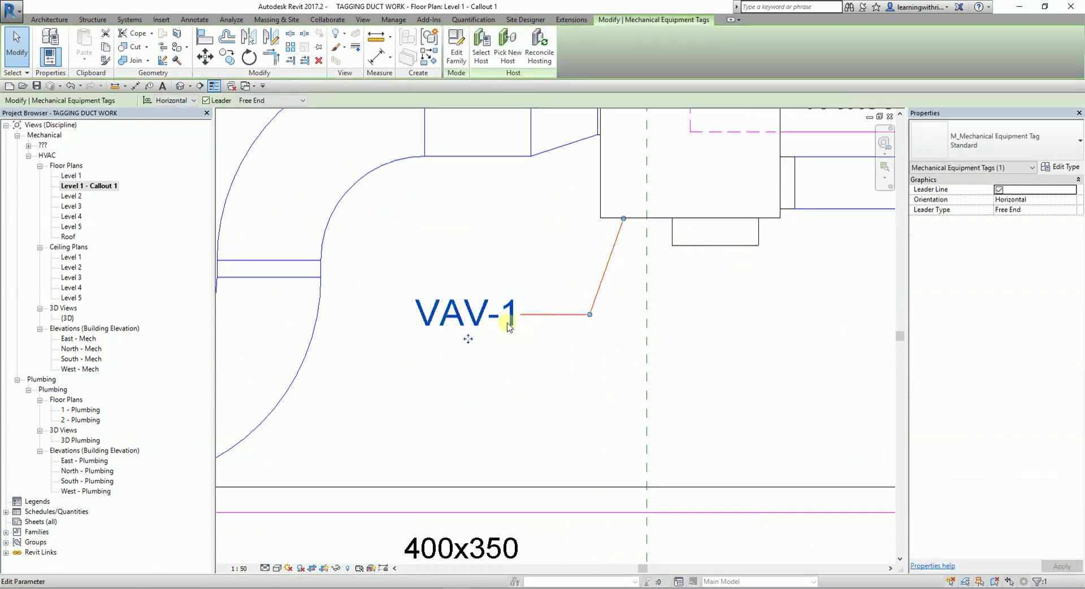
click(461, 57)
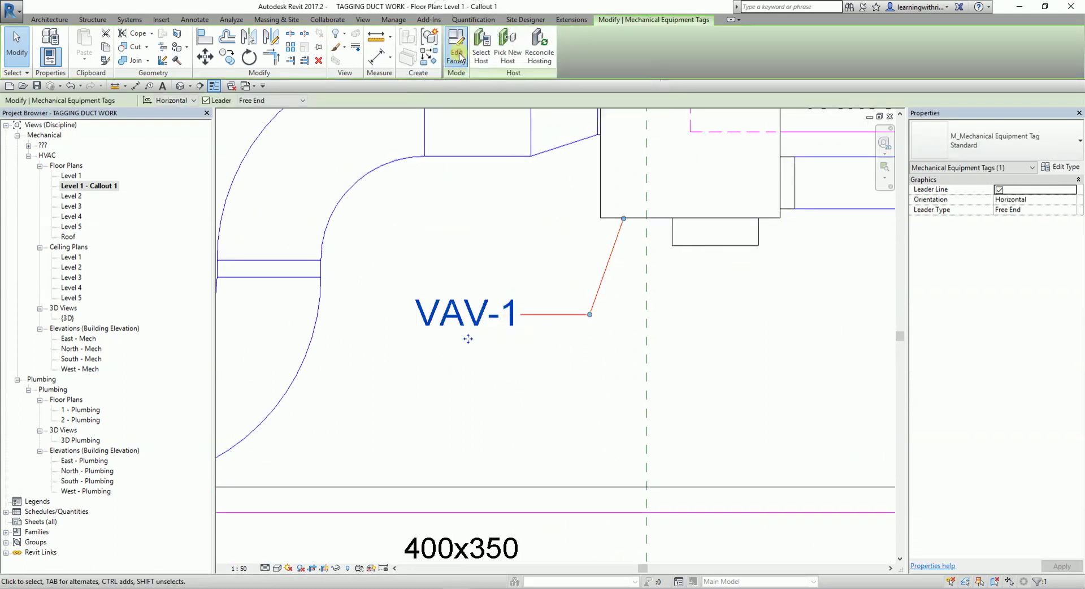
click(552, 335)
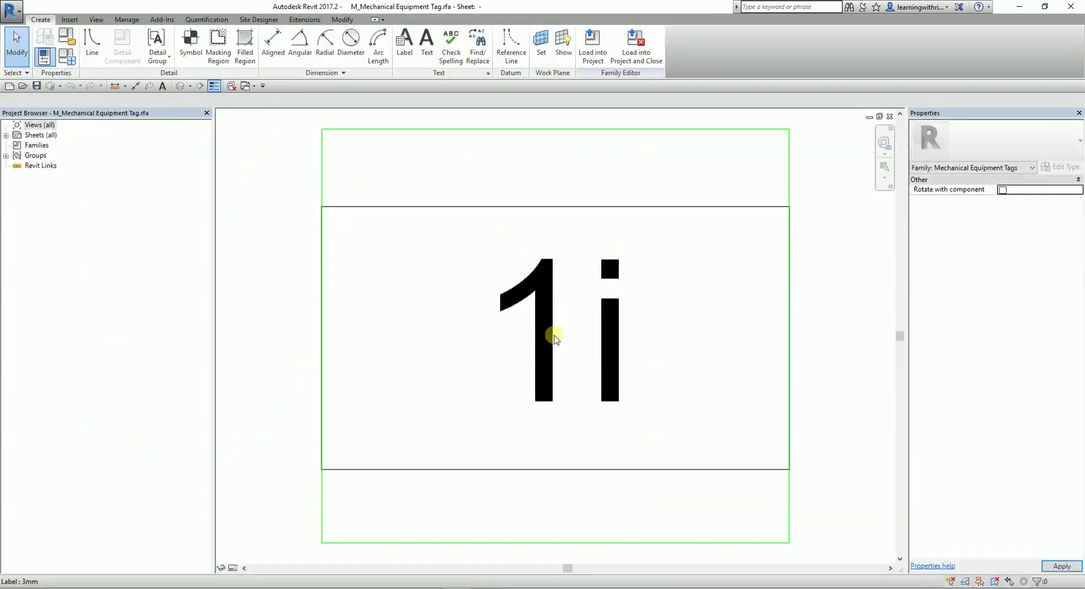
Set the Width Factor of the tag label's 3mm type to .8.
click(555, 338)
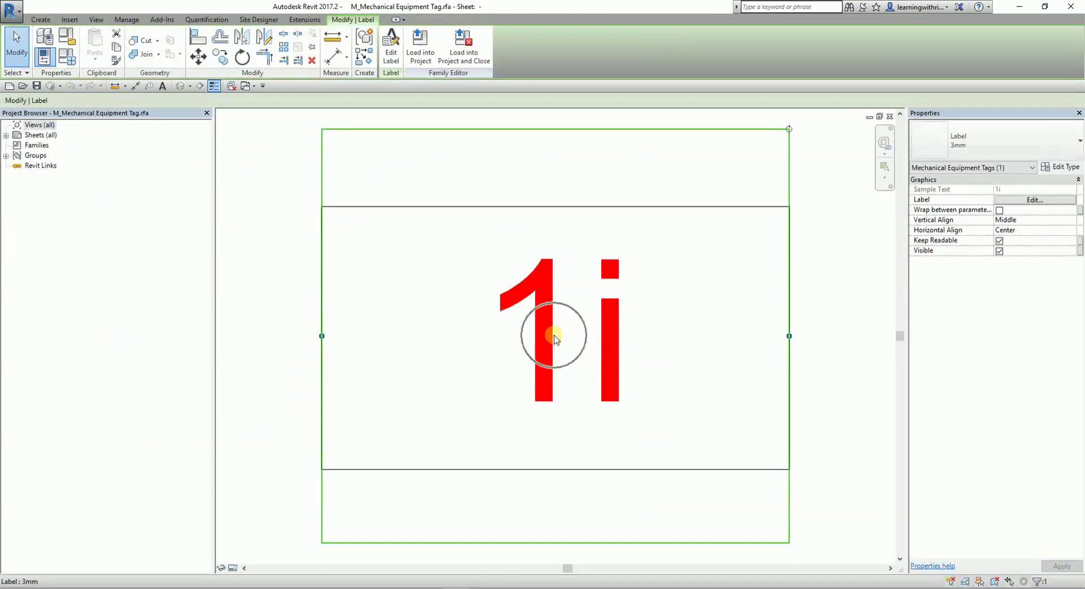
click(1026, 142)
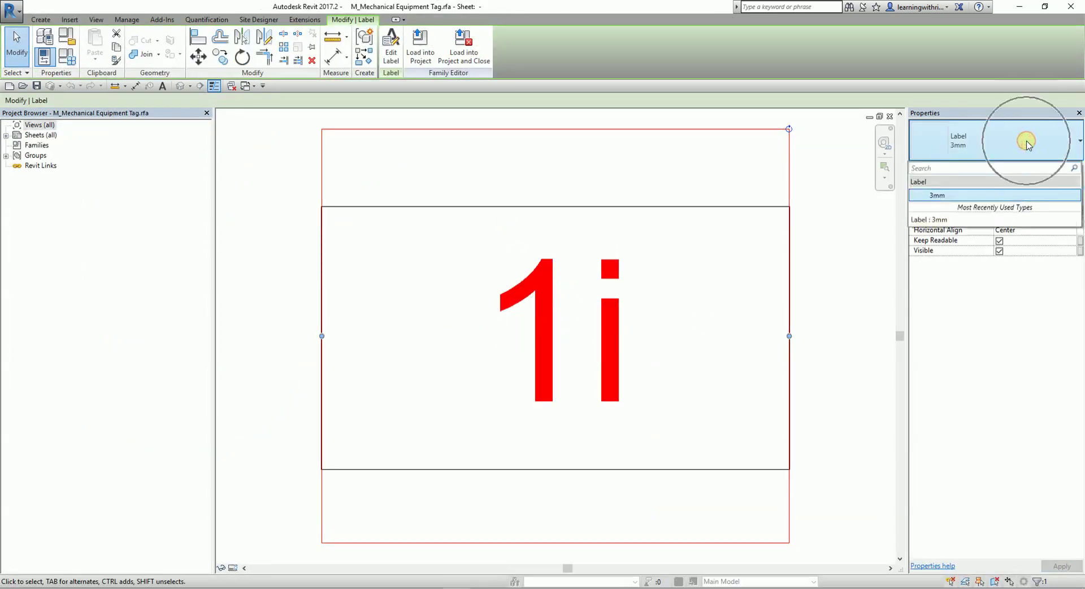
click(1027, 141)
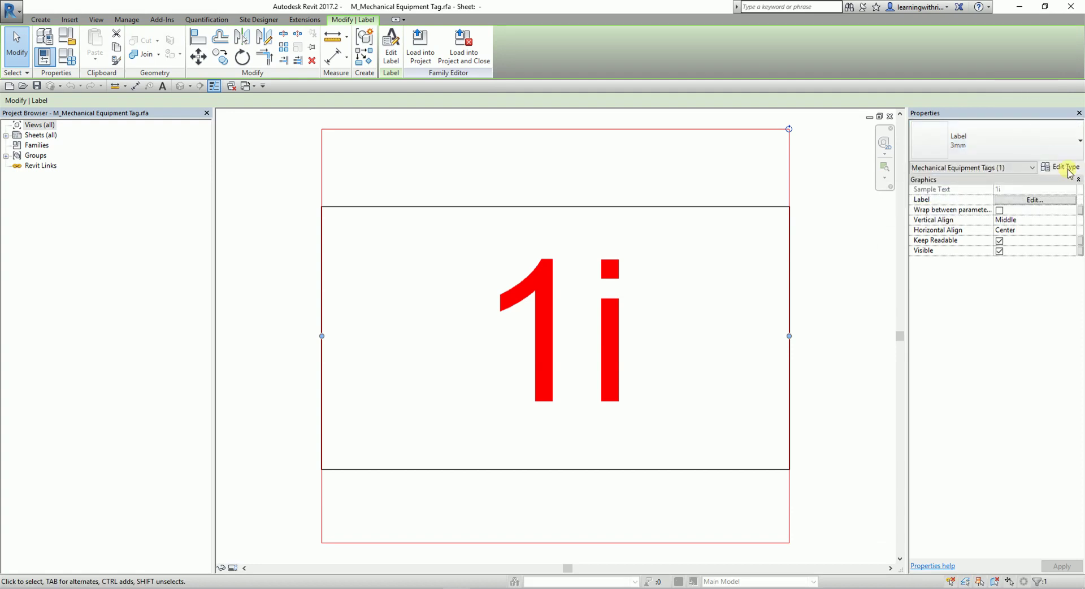
click(1070, 173)
click(692, 139)
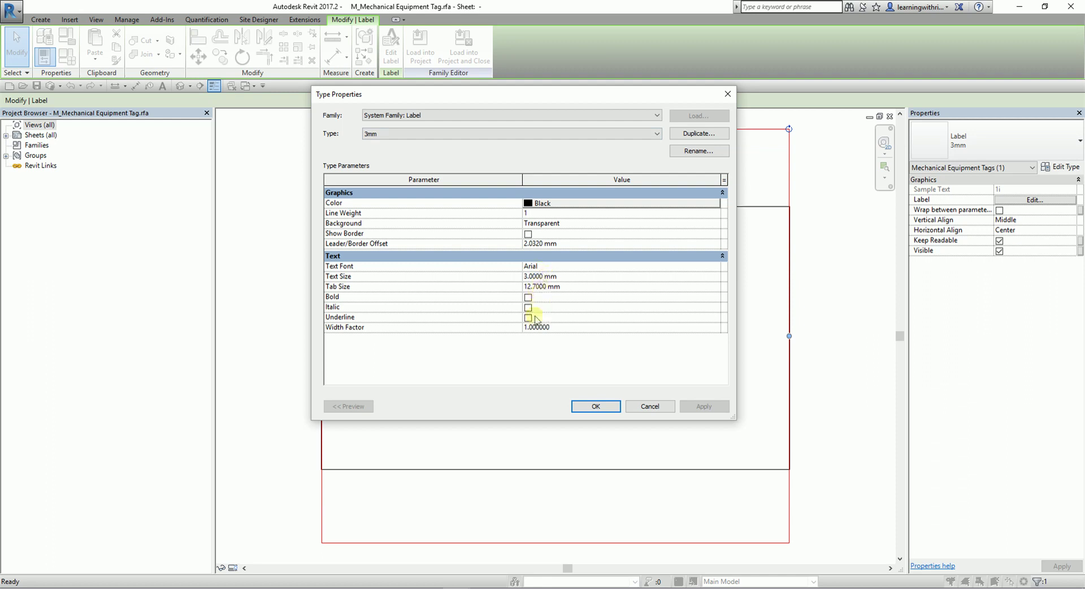
drag(505, 96, 285, 82)
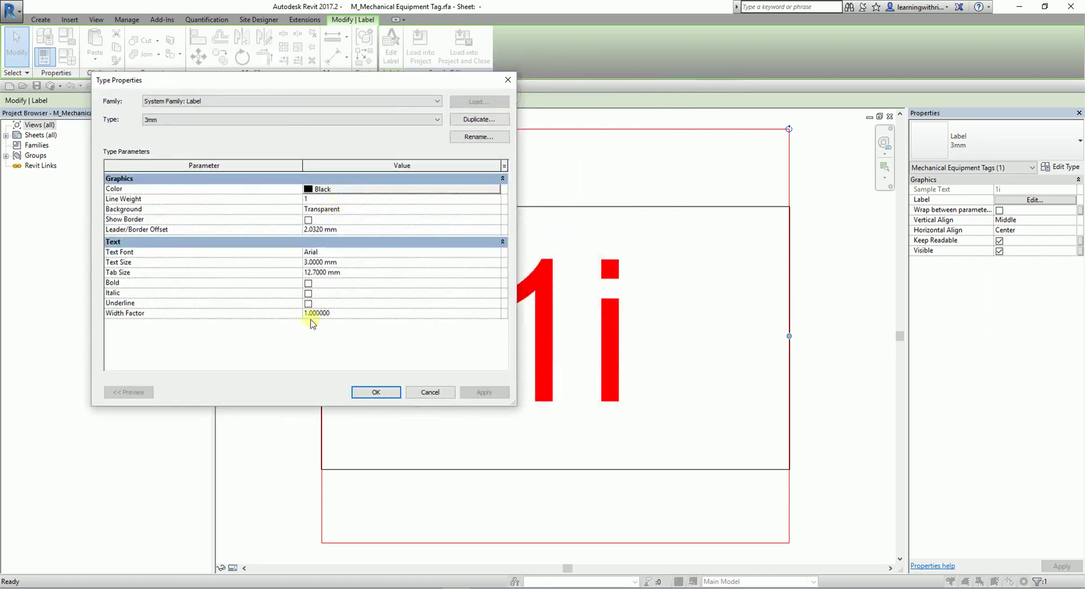
click(335, 313)
click(336, 312)
key(BackSpace)
text(.8)
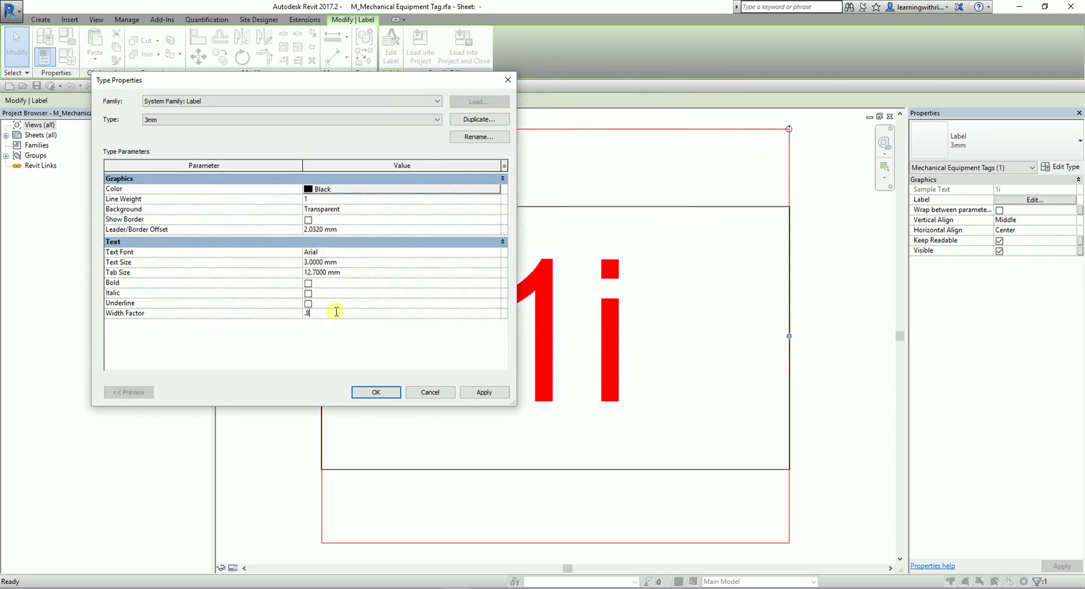
click(380, 391)
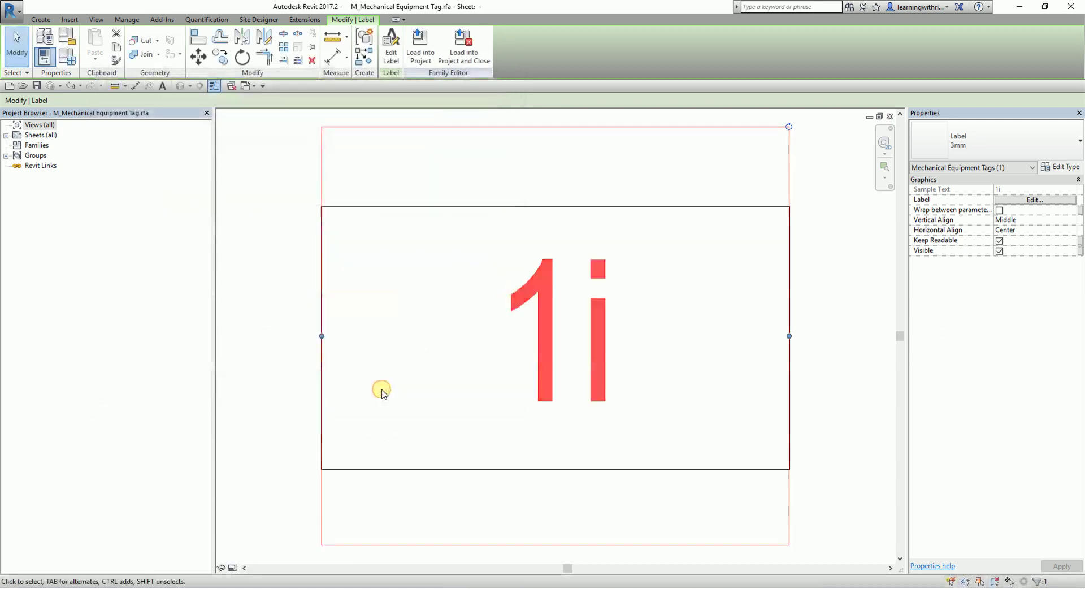
click(302, 296)
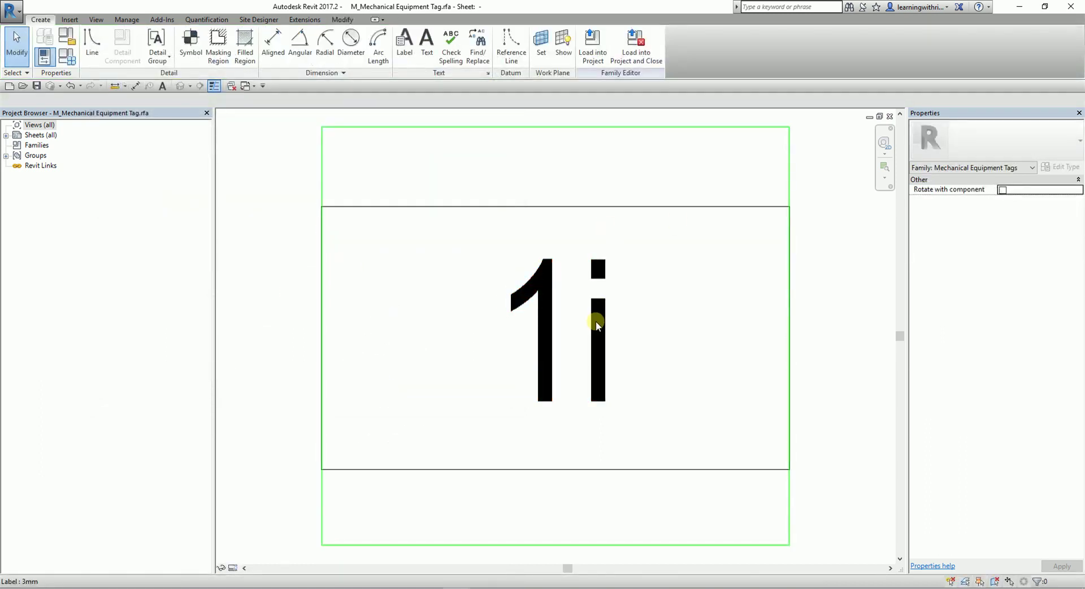
Load the edited mechanical equipment tag family into the project, overwriting the existing version.
click(599, 58)
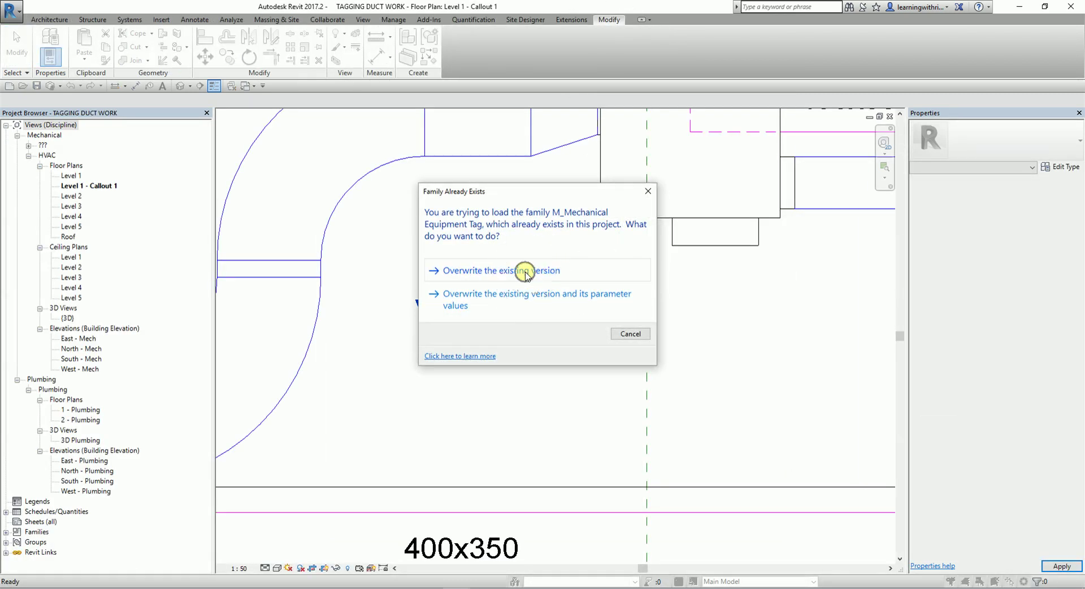
click(526, 271)
scroll(525, 273, down, 3)
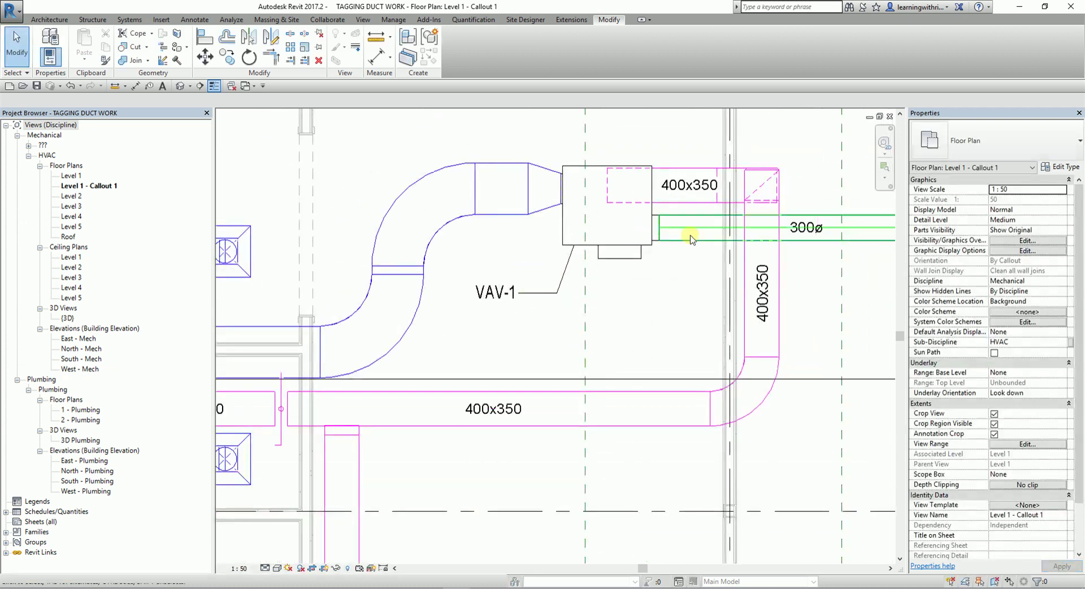
Open the HVAC Roof floor plan.
scroll(528, 286, down, 2)
middle_drag(460, 266, 621, 261)
scroll(621, 260, down, 3)
scroll(616, 259, down, 1)
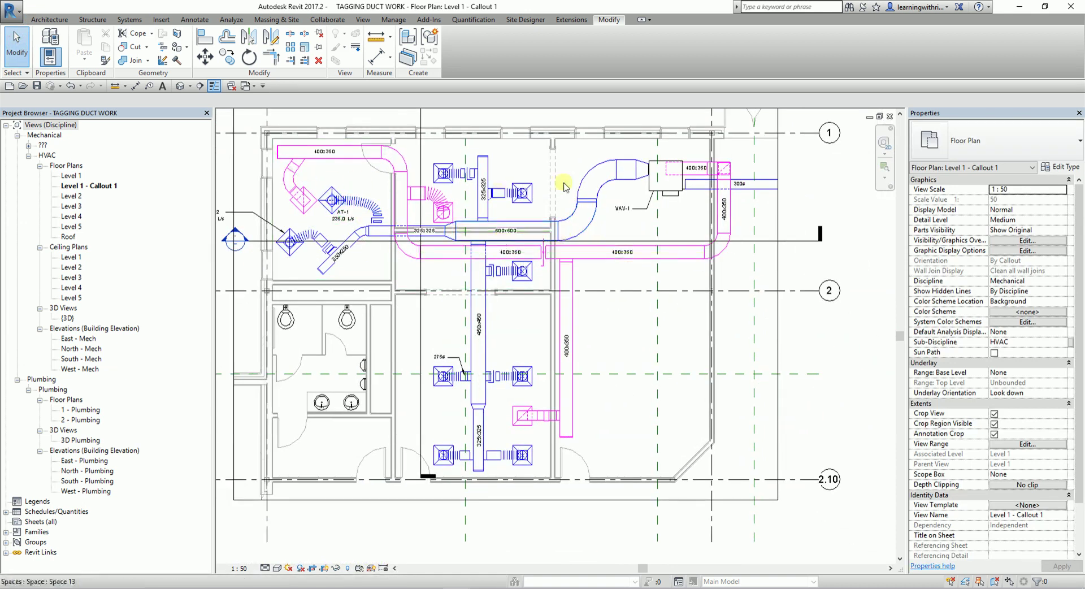
scroll(513, 263, down, 1)
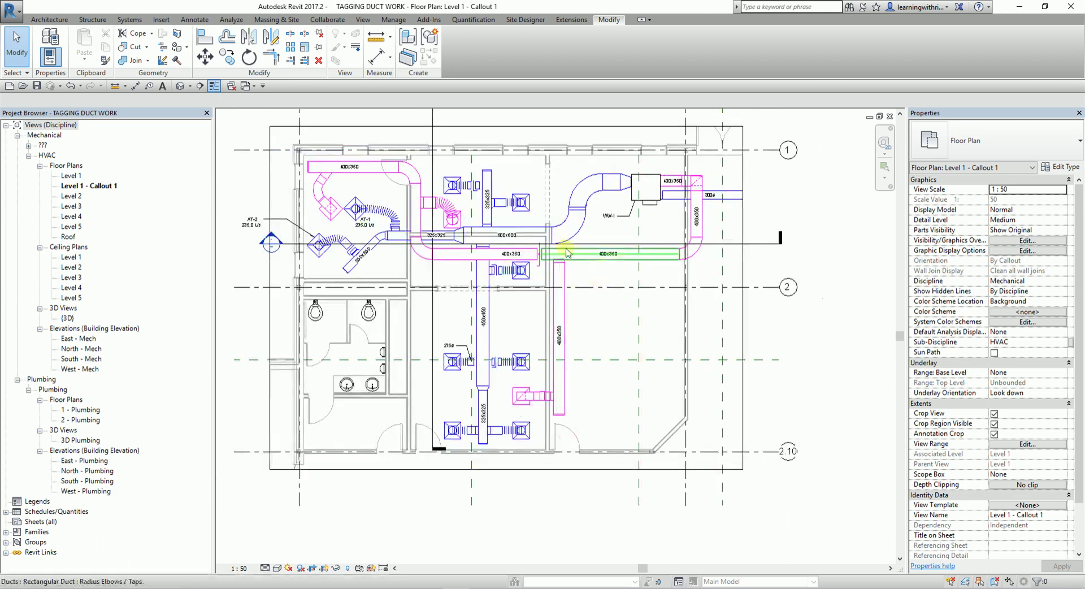
scroll(507, 281, up, 2)
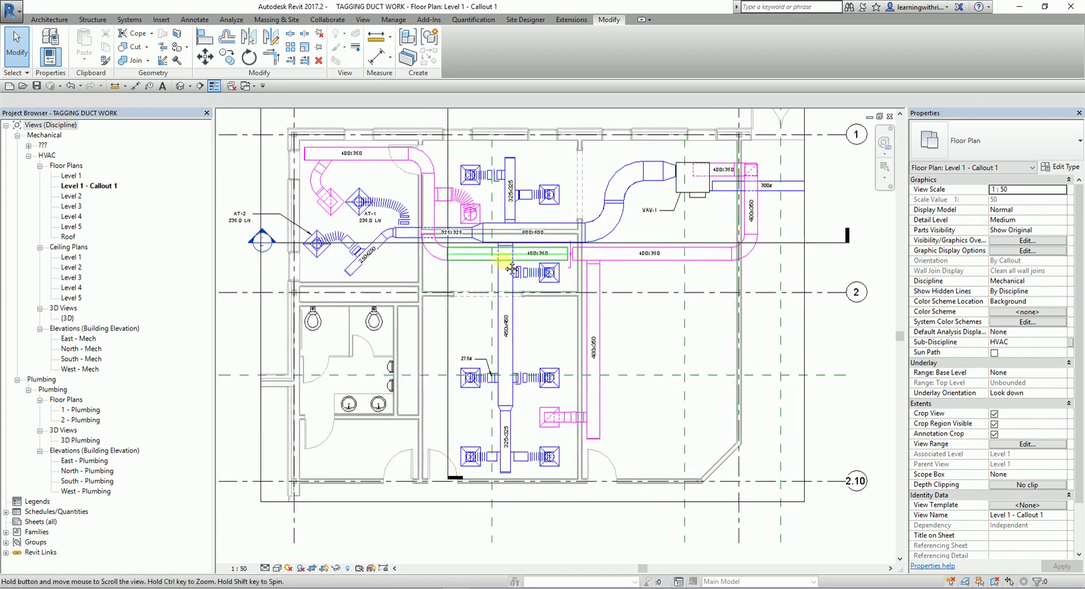
click(101, 186)
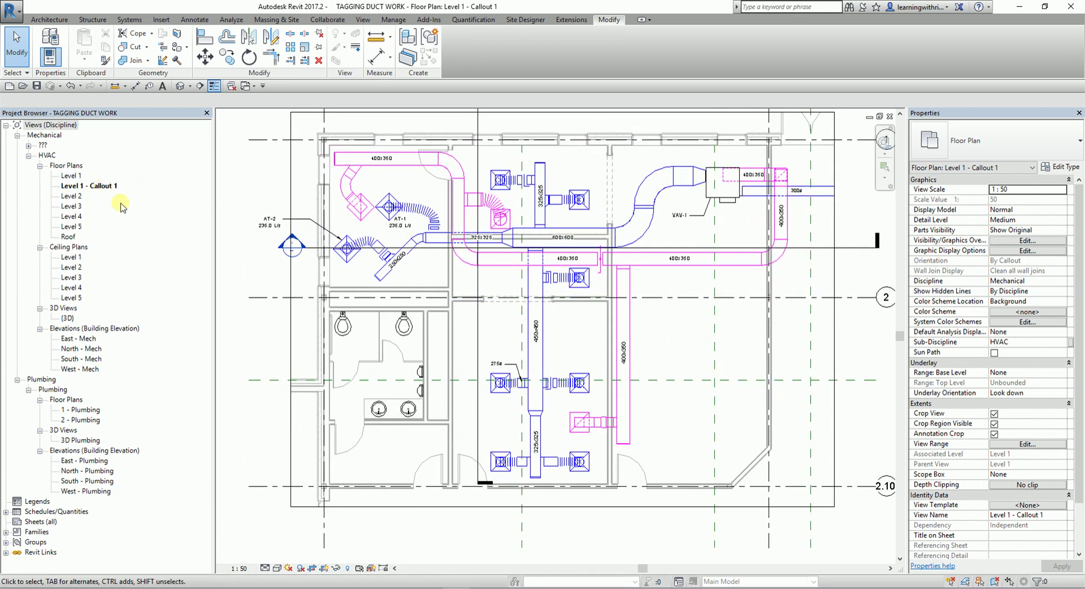
double_click(69, 238)
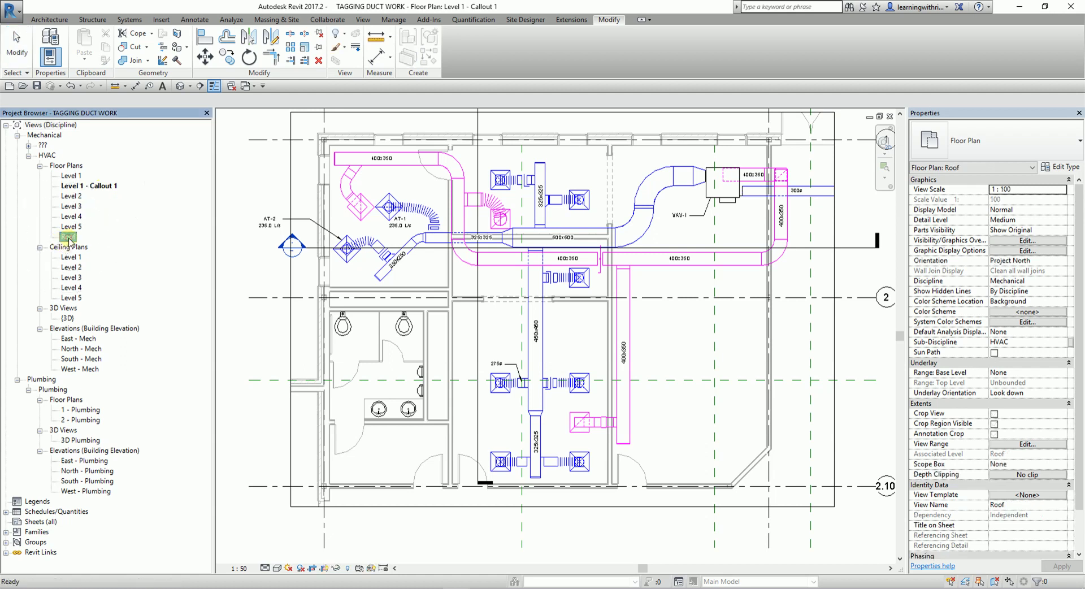
Tag the outdoor air handling unit with a Free End leader from its lower edge, placing the tag below and beside the unit.
scroll(636, 200, up, 5)
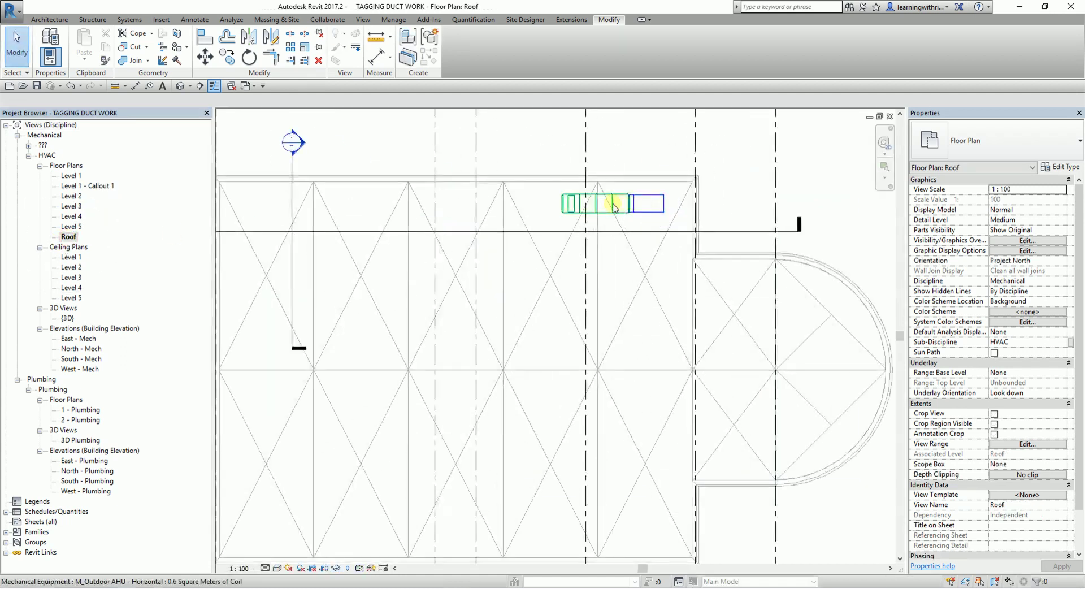
scroll(633, 197, up, 3)
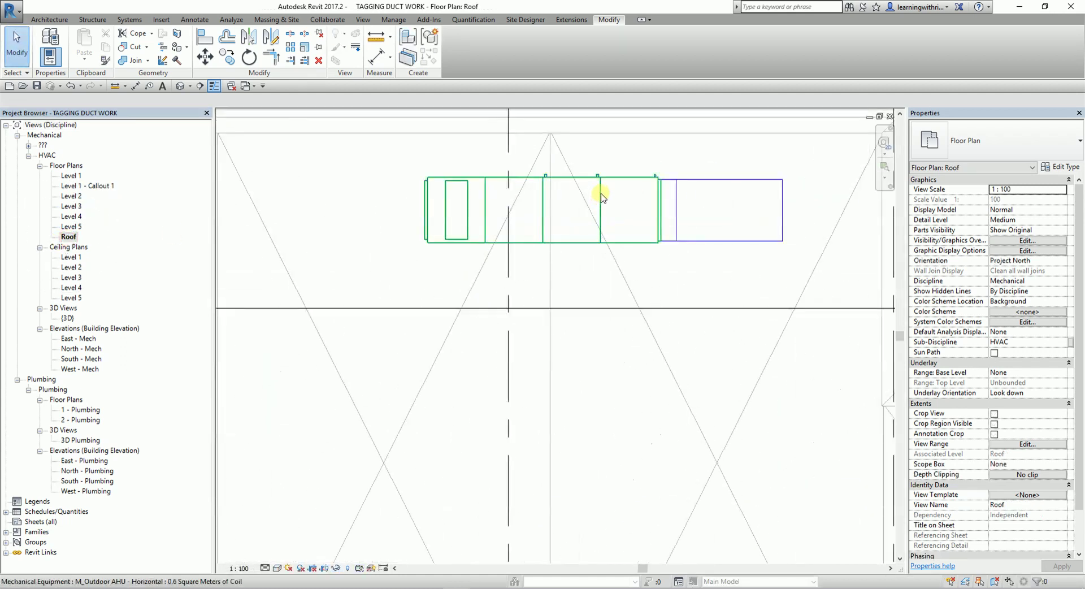
click(149, 86)
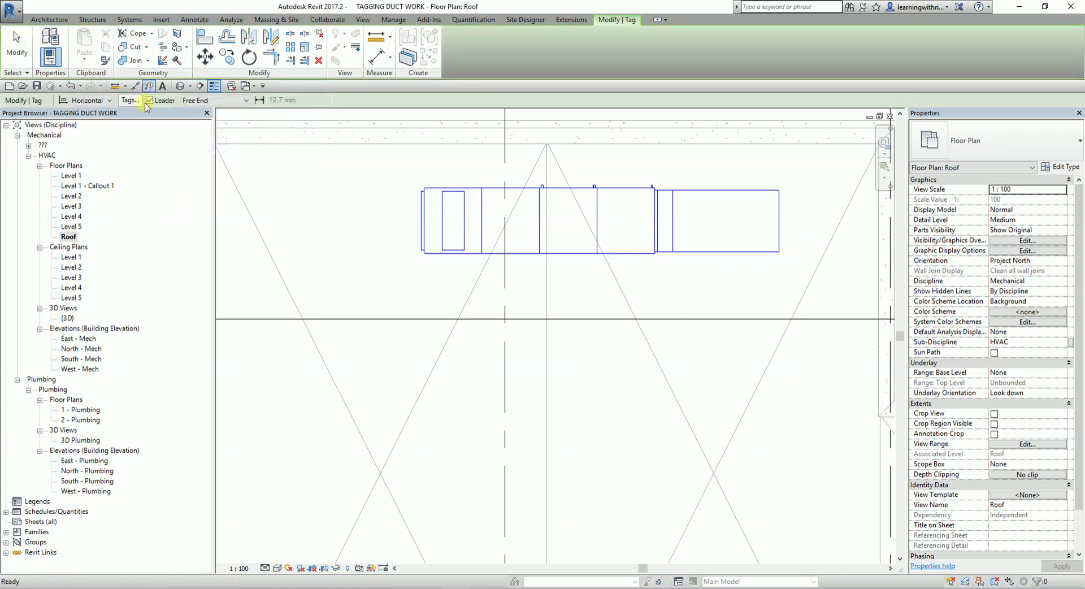
click(433, 252)
click(419, 280)
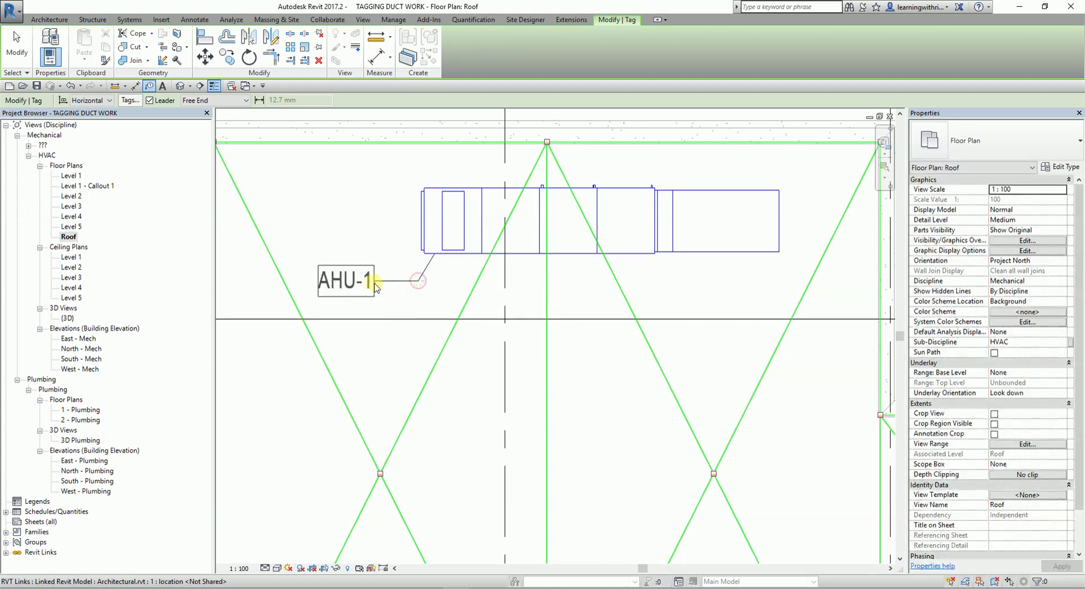
click(382, 287)
key(Escape)
scroll(416, 296, up, 1)
scroll(415, 297, up, 2)
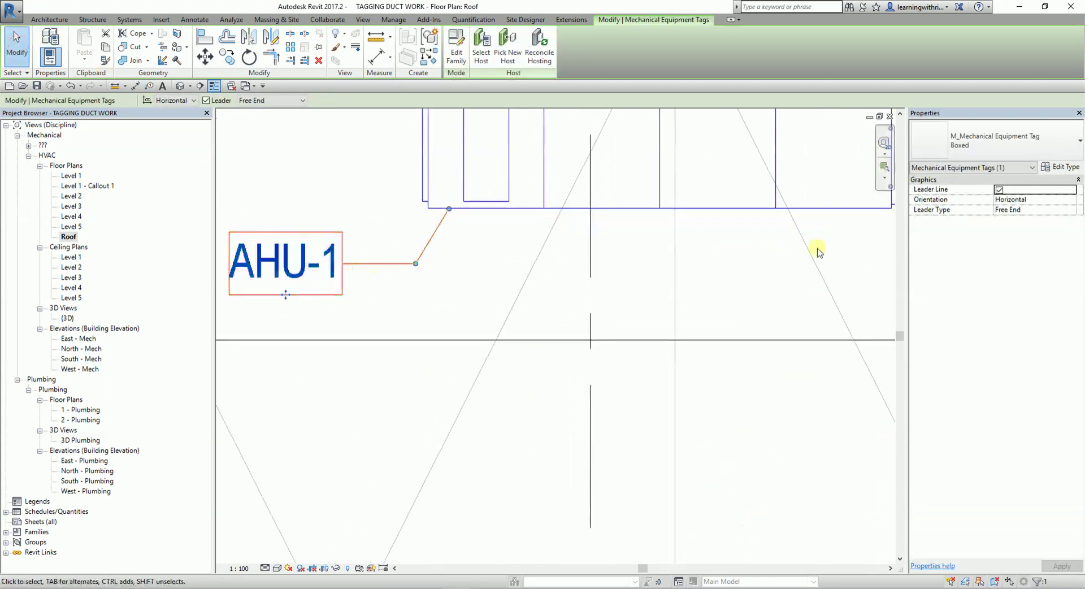
Switch the air handling unit's tag to the Standard type and set that type's leader arrowhead to Arrow Filled 15 Degree.
click(968, 157)
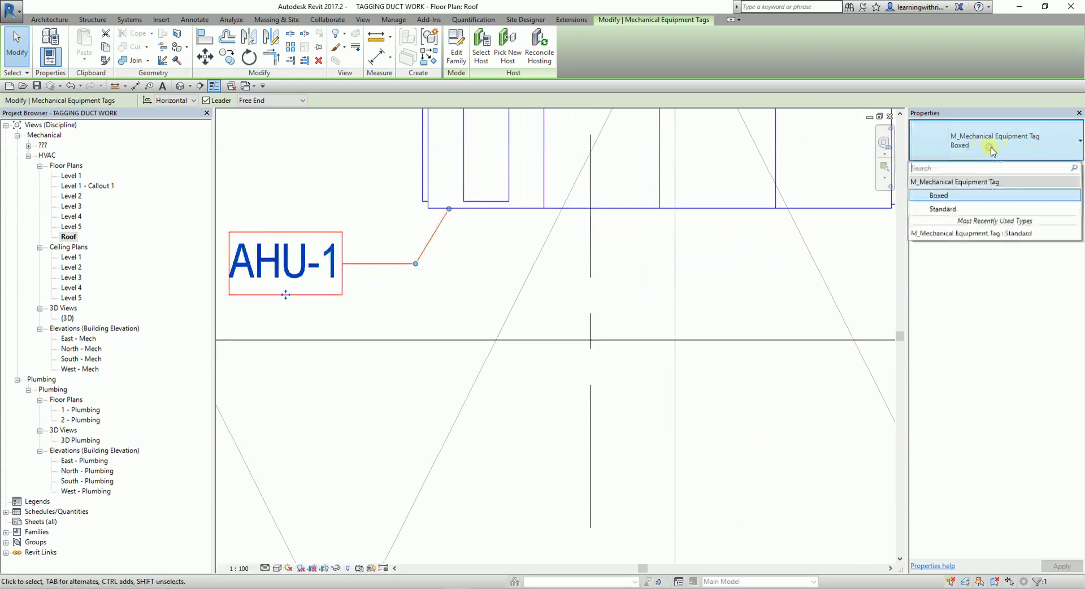
click(951, 211)
click(1054, 168)
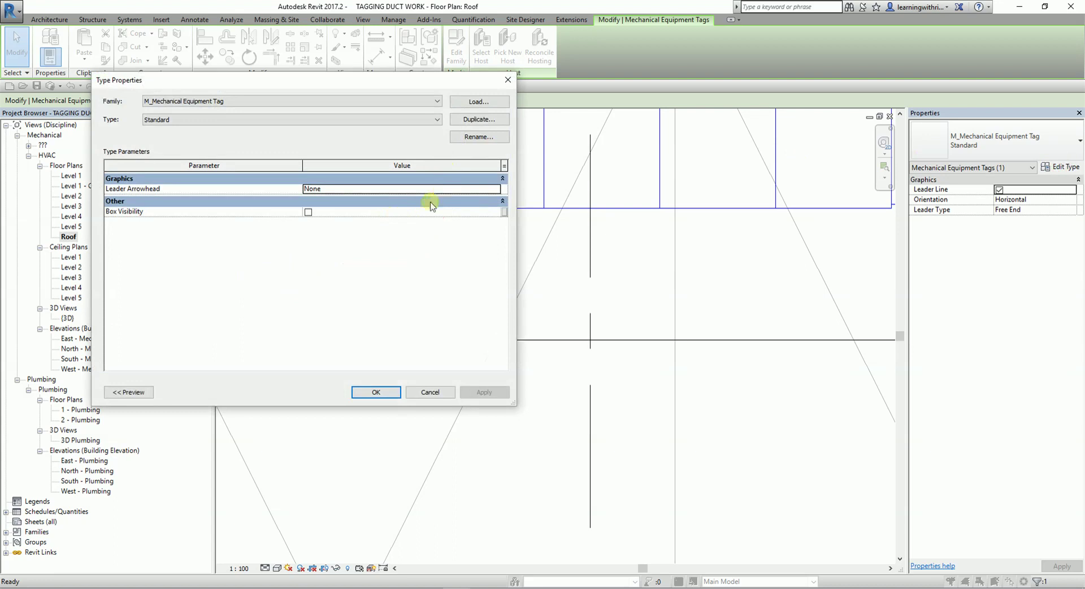
click(483, 188)
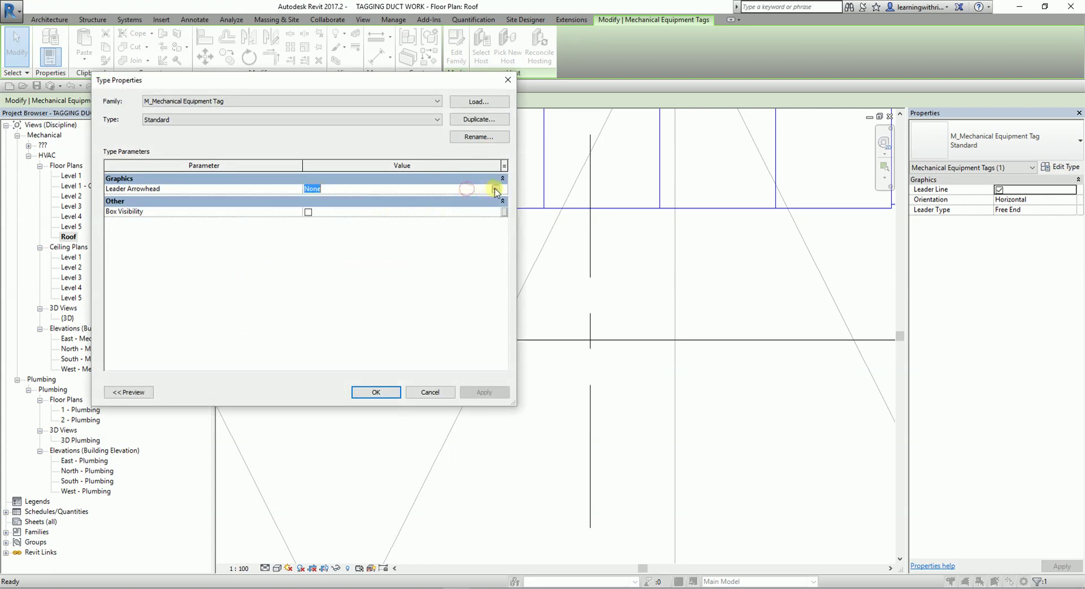
click(496, 190)
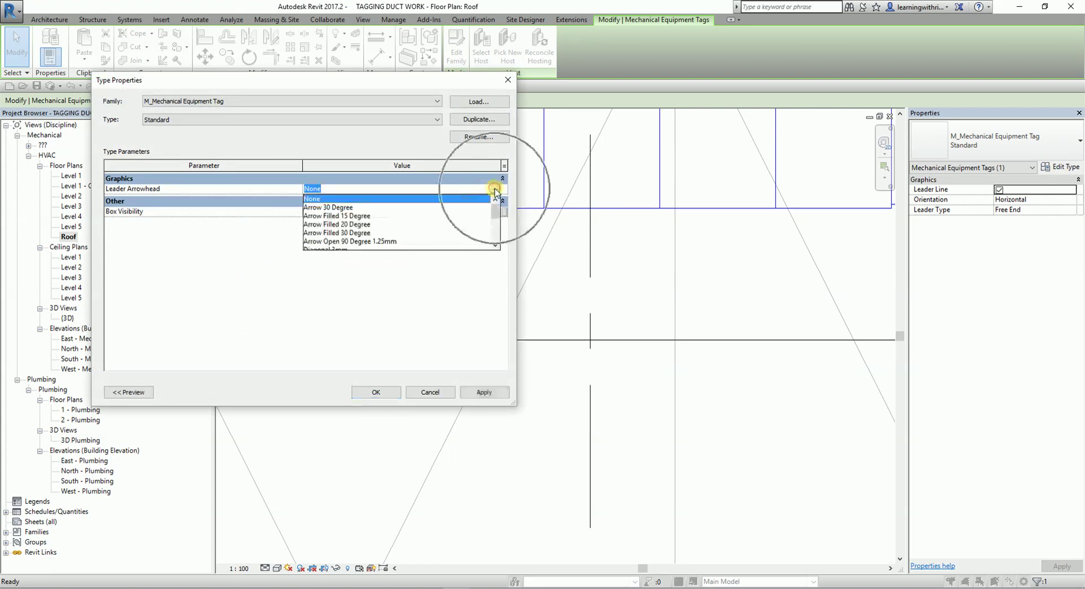
click(350, 216)
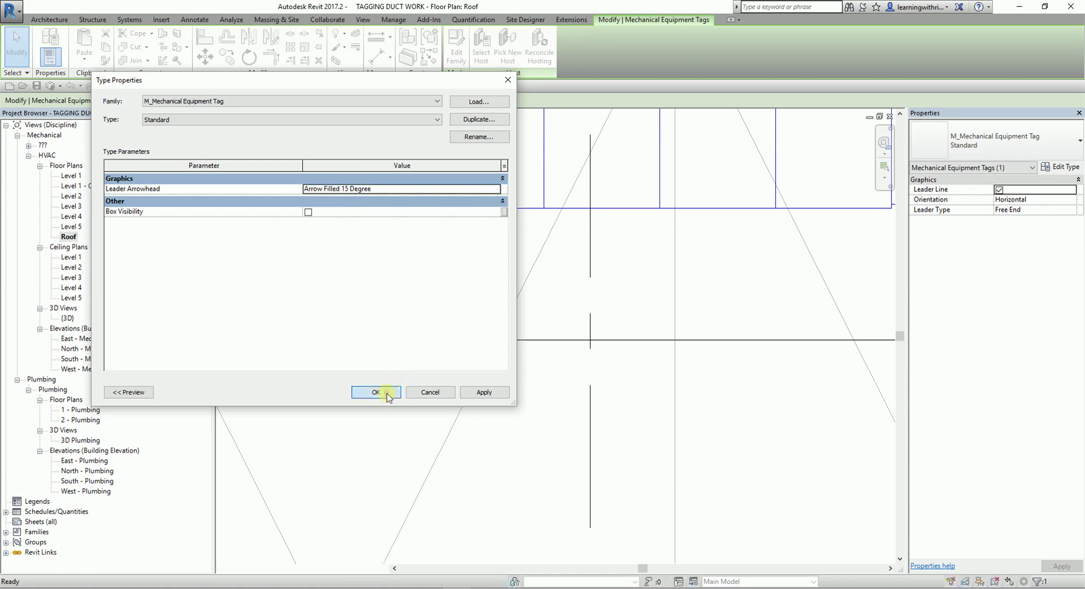
click(376, 392)
click(96, 87)
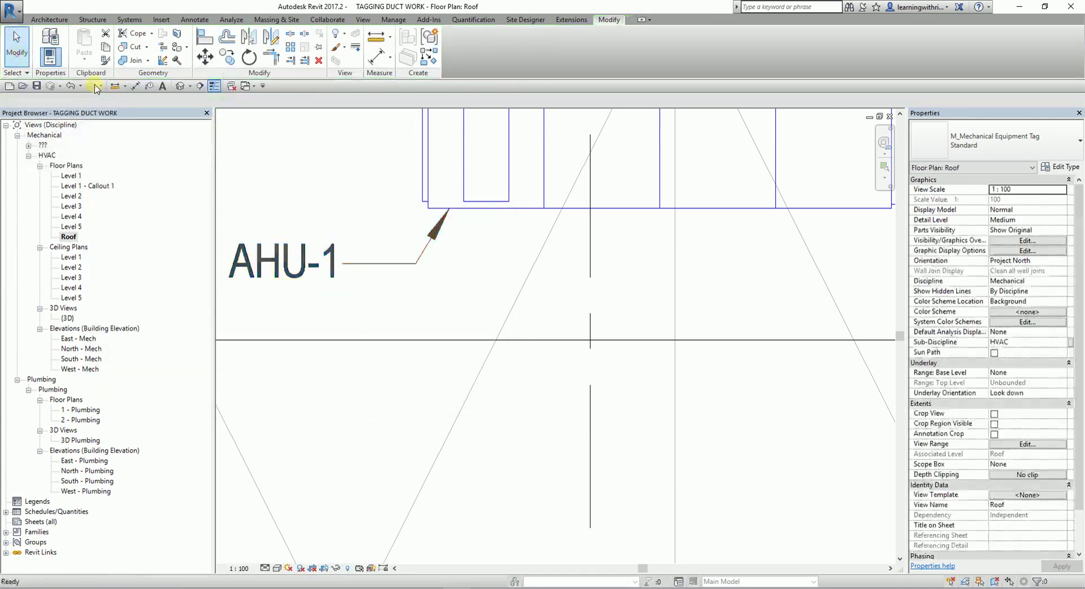
Place a spot elevation with leader and shoulder on the outdoor air handling unit's inner vertical line, with its text below the unit.
scroll(431, 231, down, 3)
scroll(537, 249, up, 3)
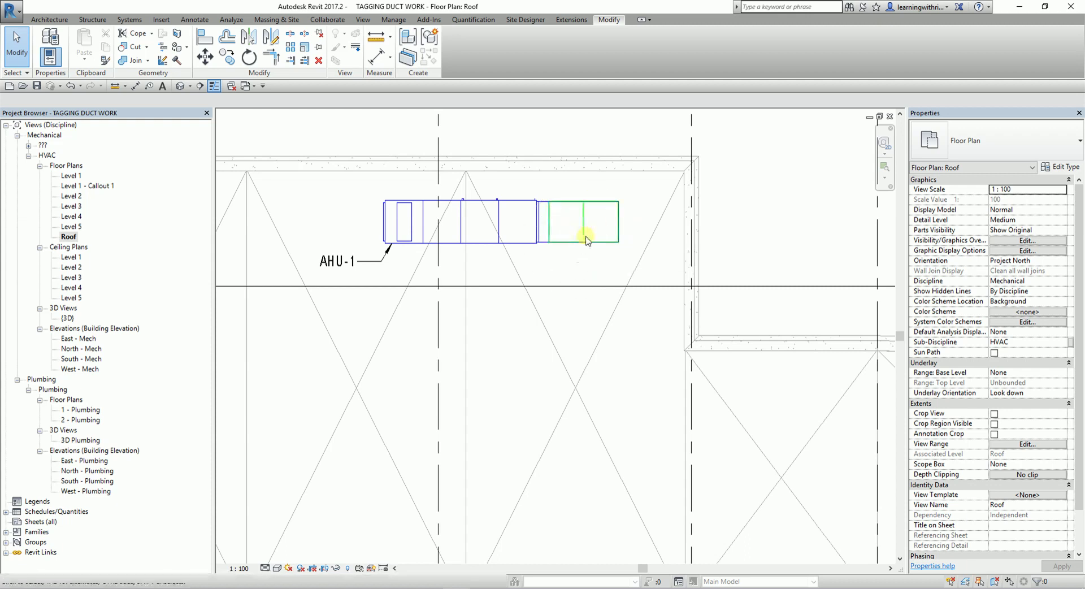
click(578, 241)
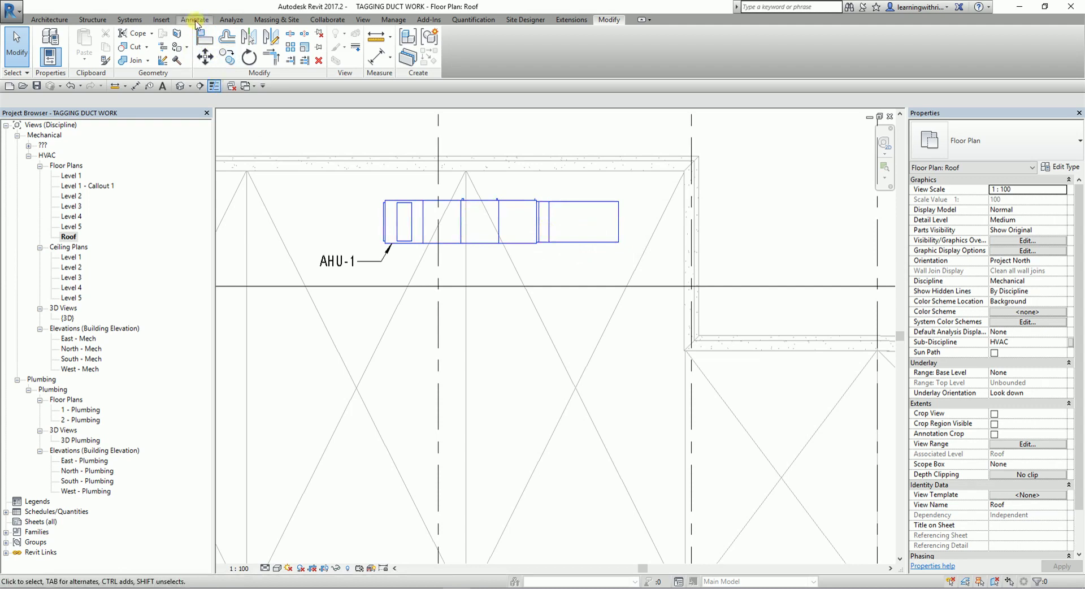
click(196, 20)
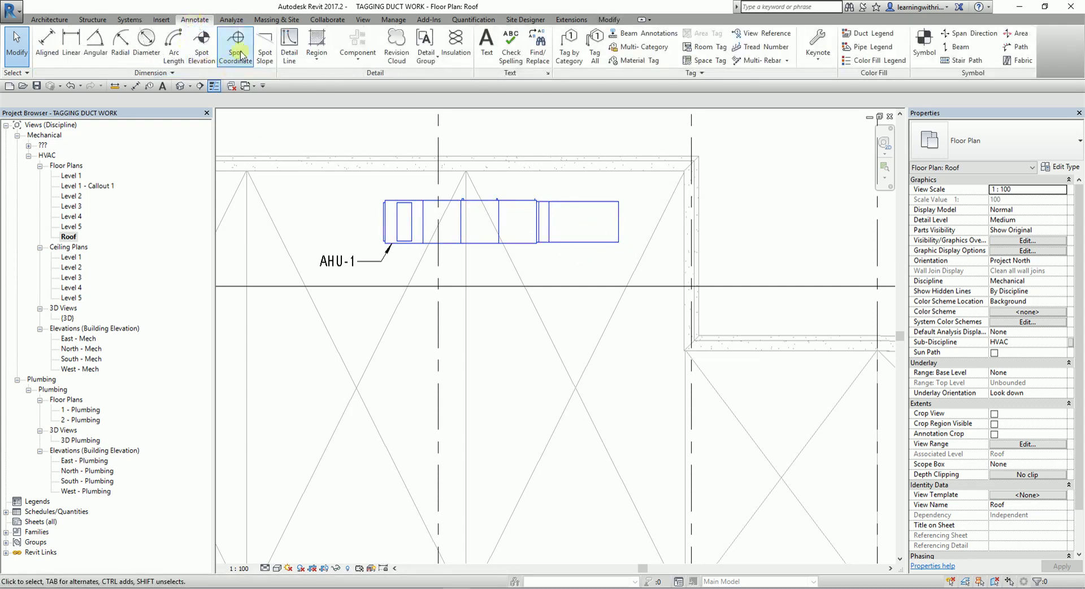
click(202, 53)
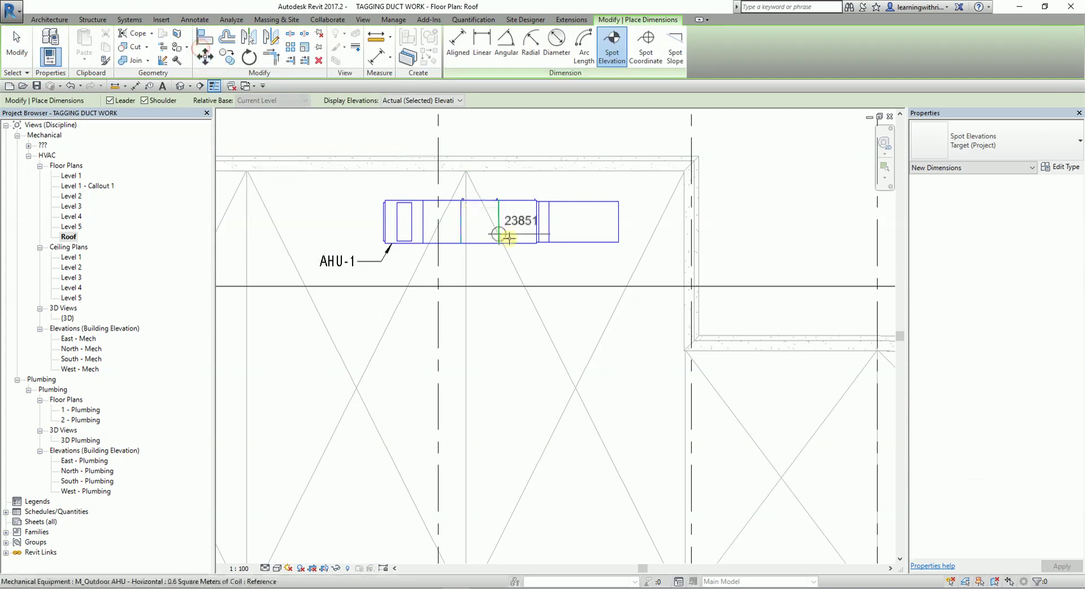
scroll(520, 251, up, 3)
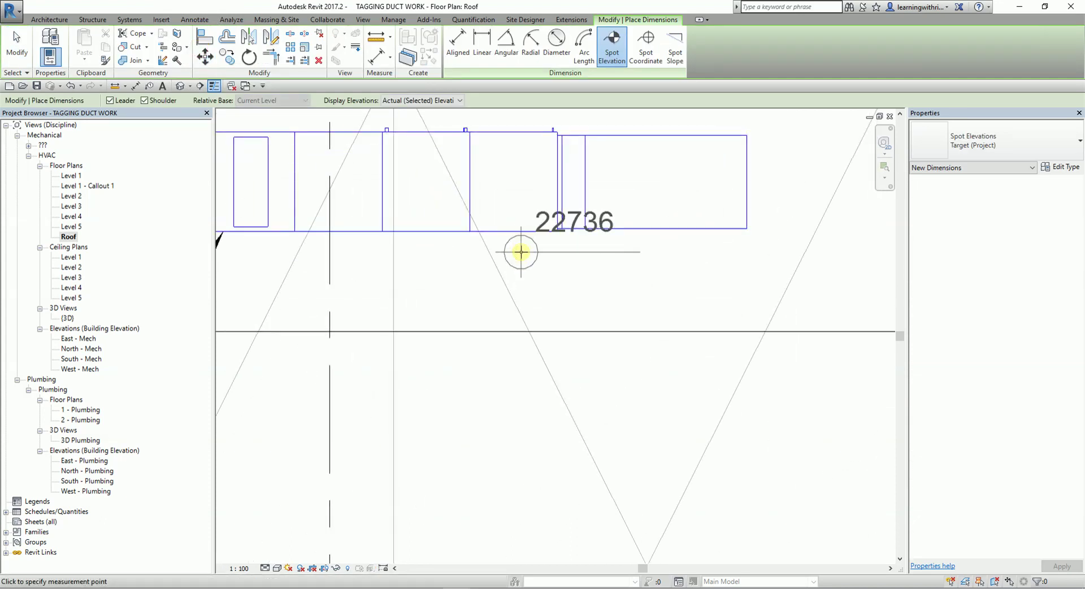
click(585, 187)
click(638, 281)
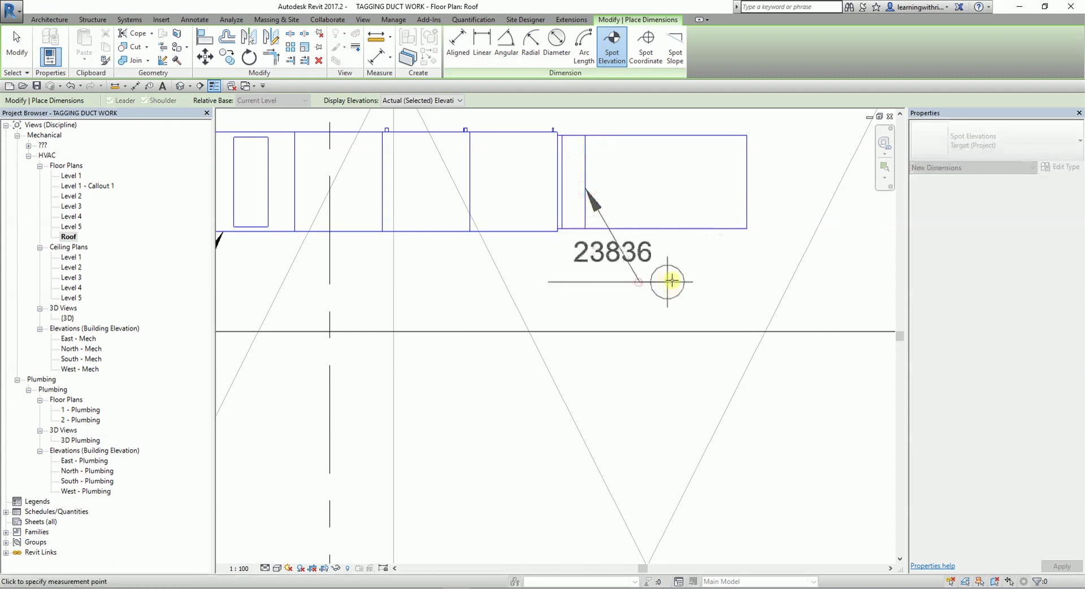
click(763, 282)
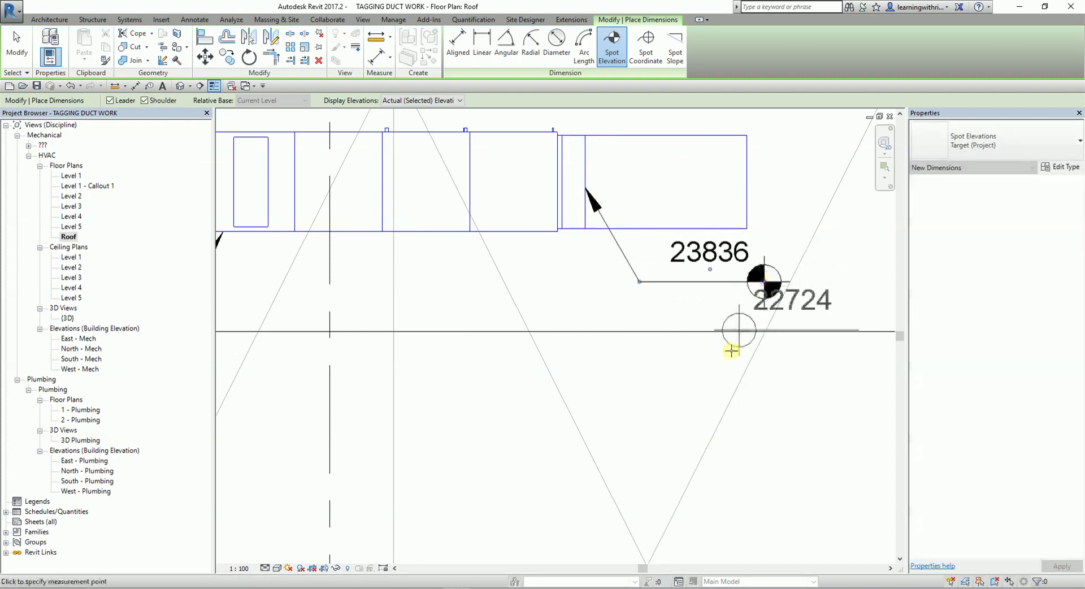
scroll(639, 452, down, 3)
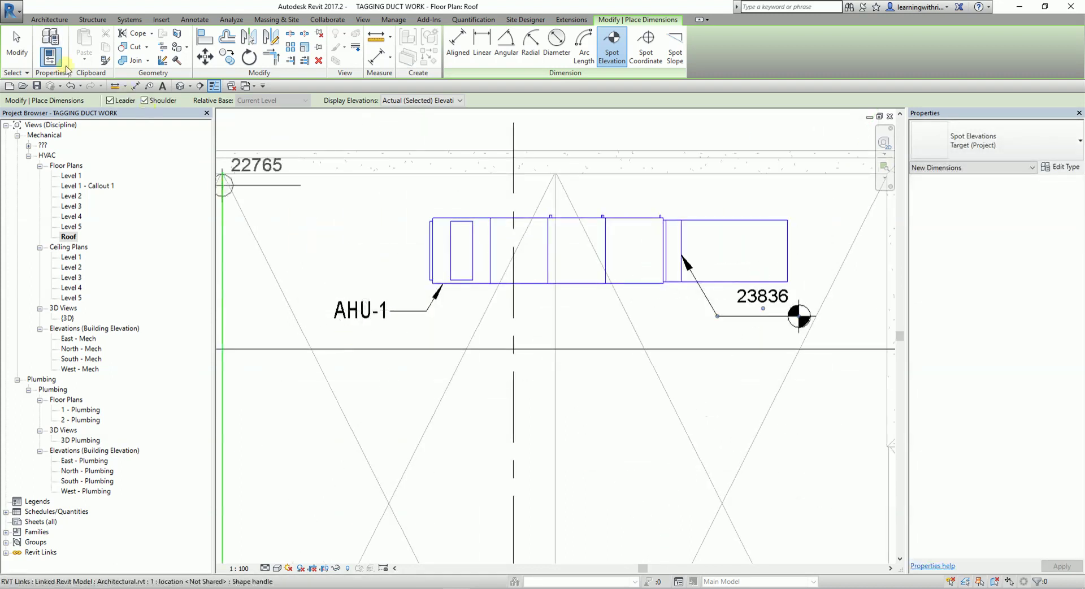
click(17, 45)
scroll(402, 165, down, 2)
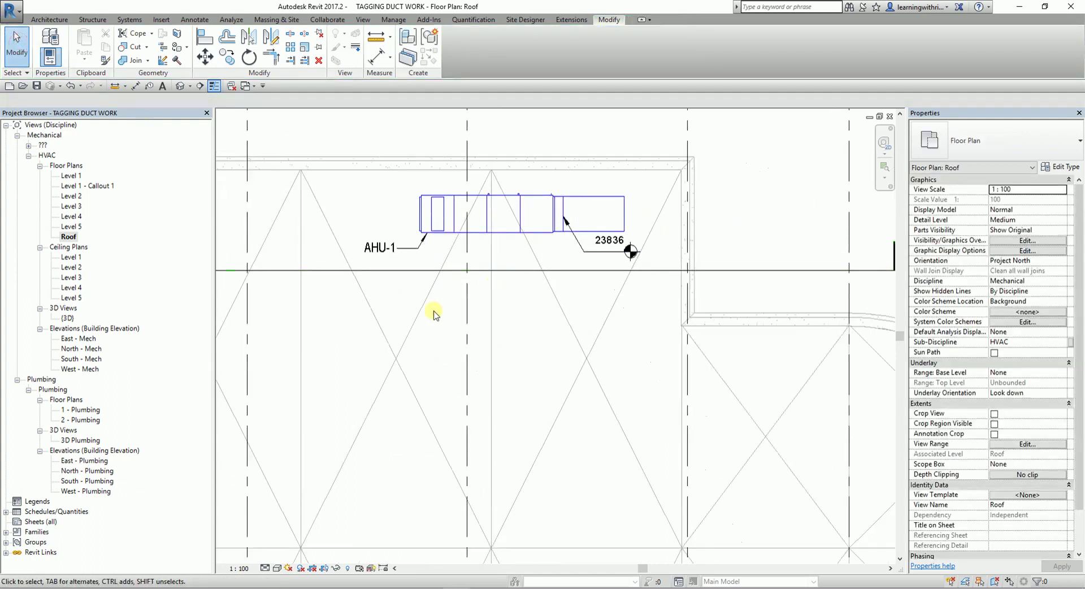
Open the Level 1 - Callout 1 floor plan and tile all open view windows.
double_click(77, 188)
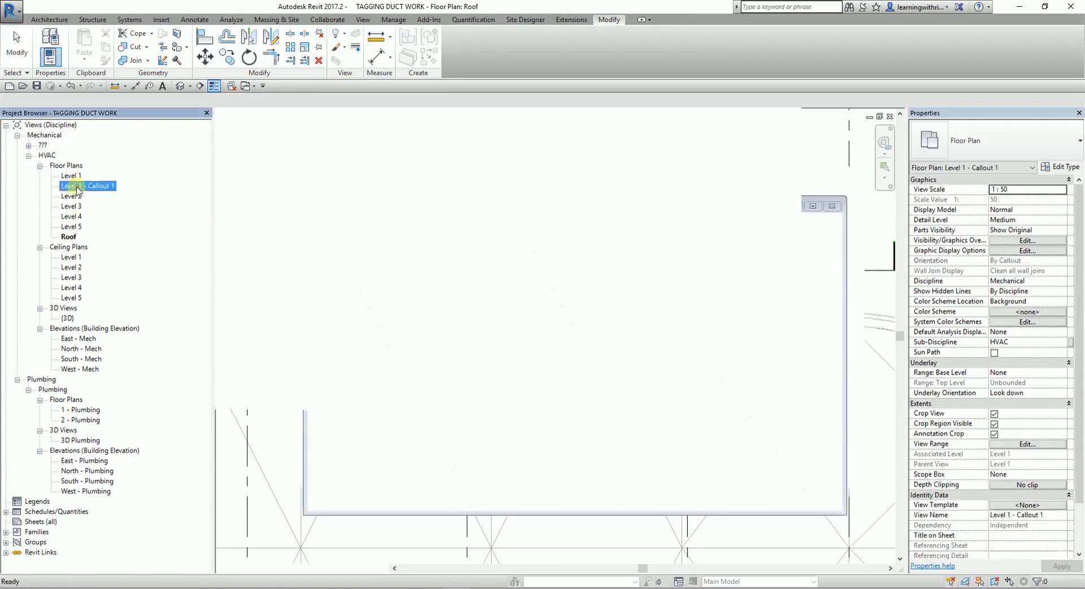
scroll(667, 213, up, 3)
scroll(667, 220, down, 2)
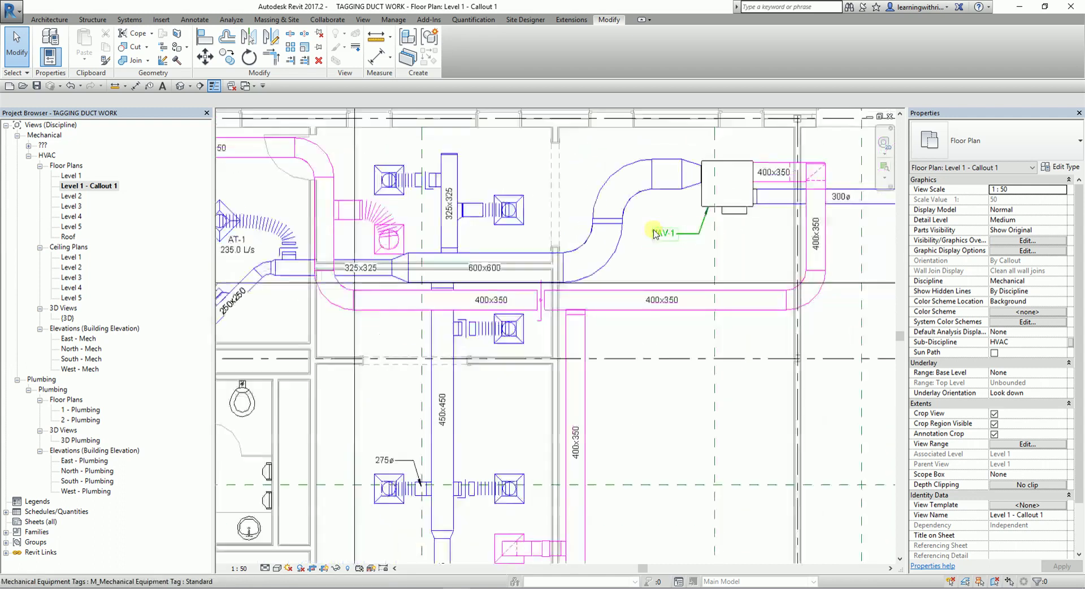
key(w)
key(t)
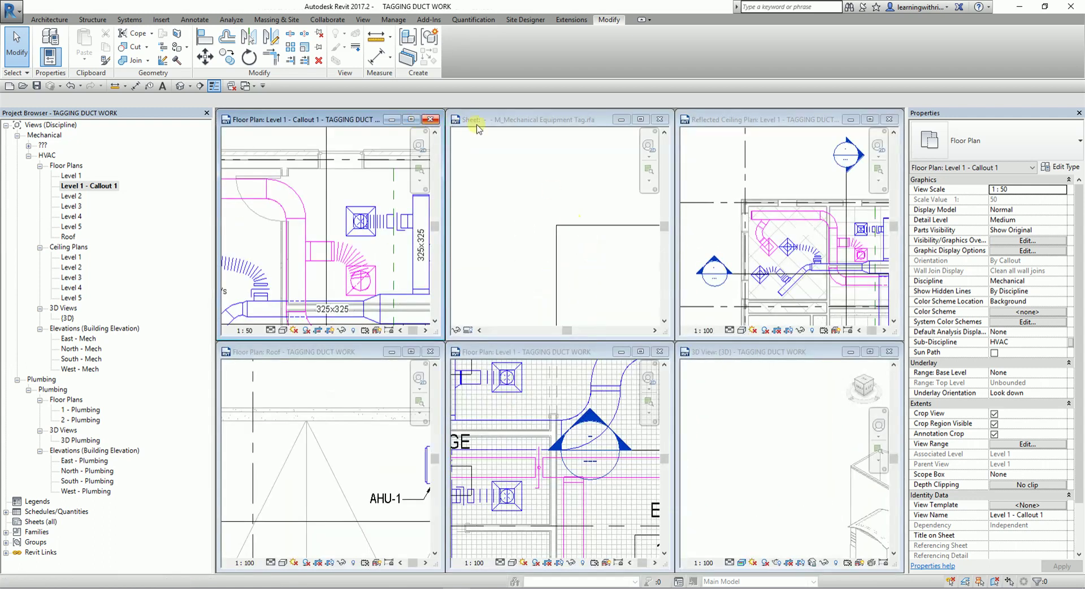
Close the tag family without saving and the Level 1 floor, 3D and ceiling plan views, leaving the callout and Roof plans tiled.
click(660, 120)
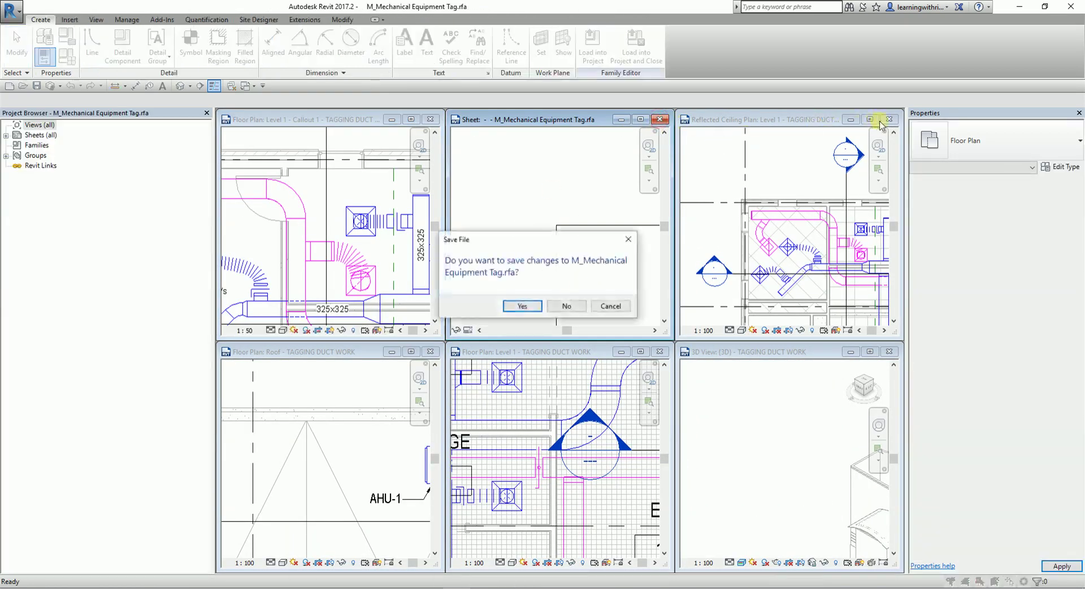
click(576, 310)
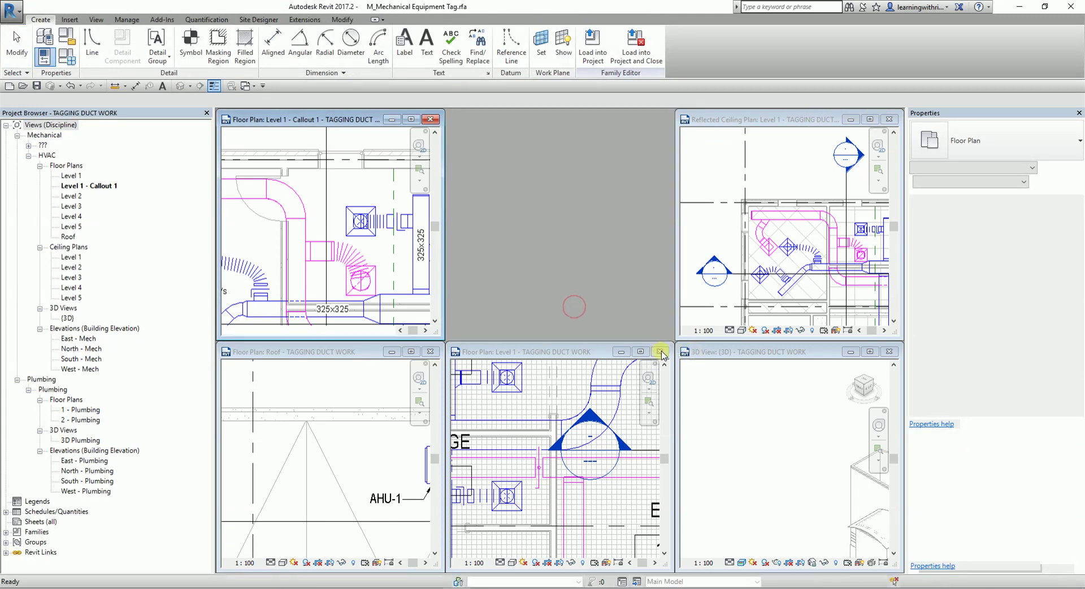
click(659, 351)
click(889, 352)
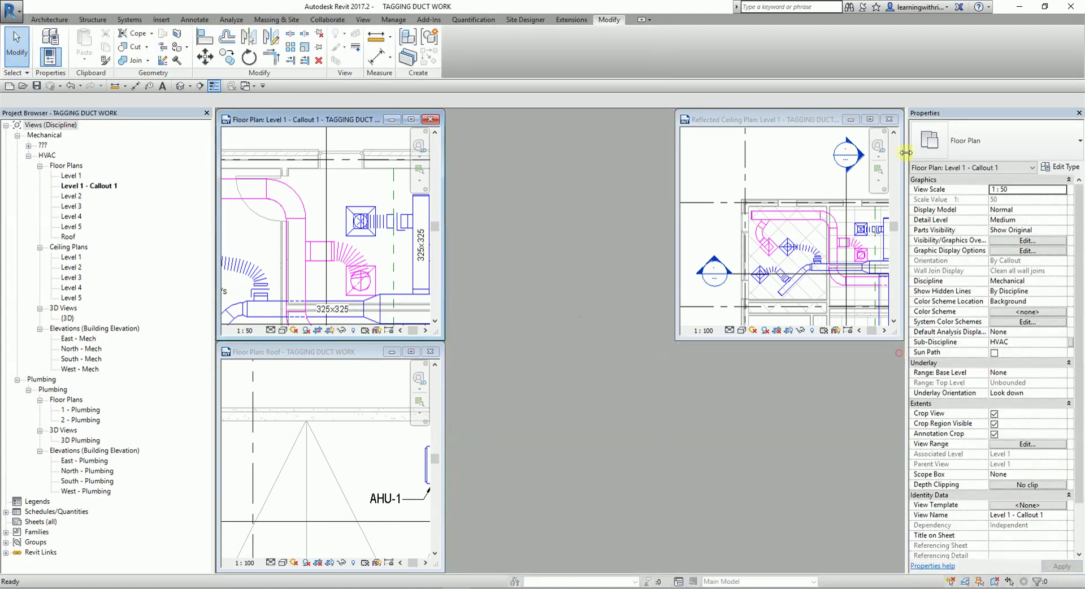
click(890, 119)
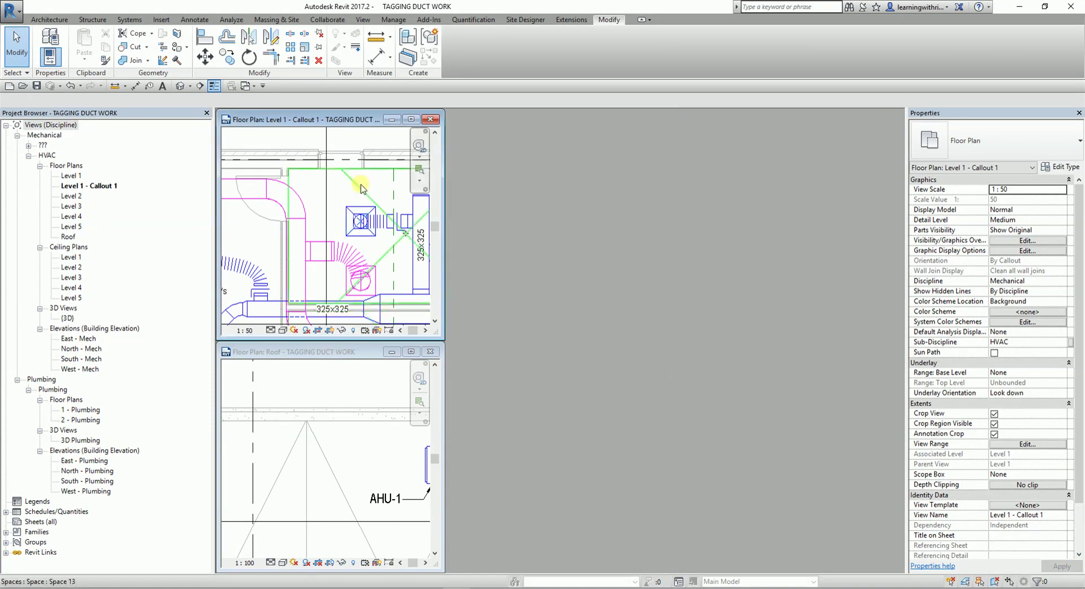
key(w)
key(t)
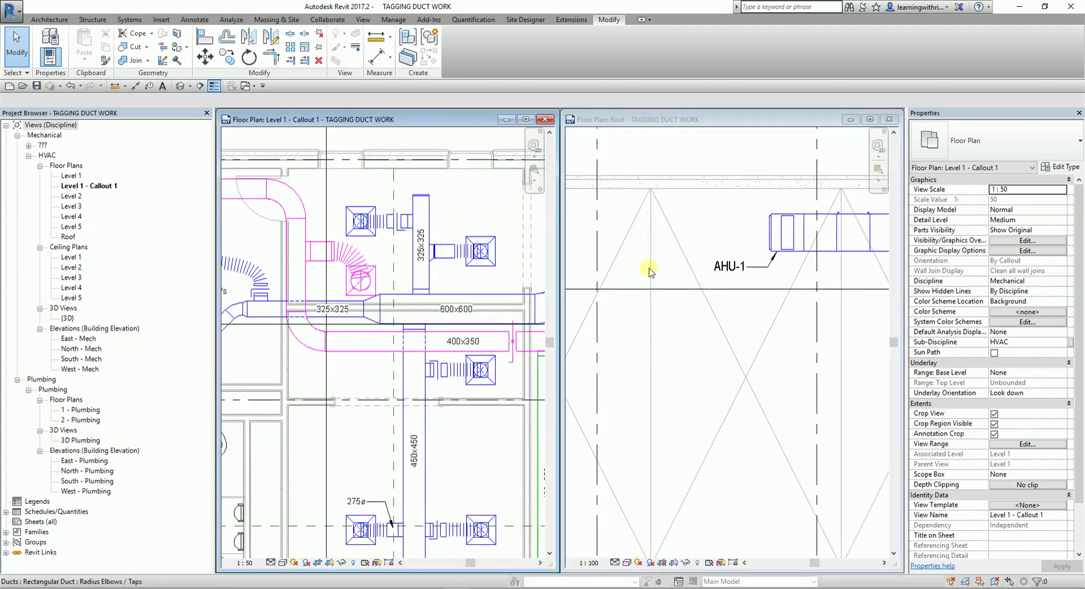
Fit both tiled plans to their windows, examine the annotated air handling unit in the Roof plan, and reactivate the callout plan.
key(z)
key(a)
scroll(377, 359, up, 3)
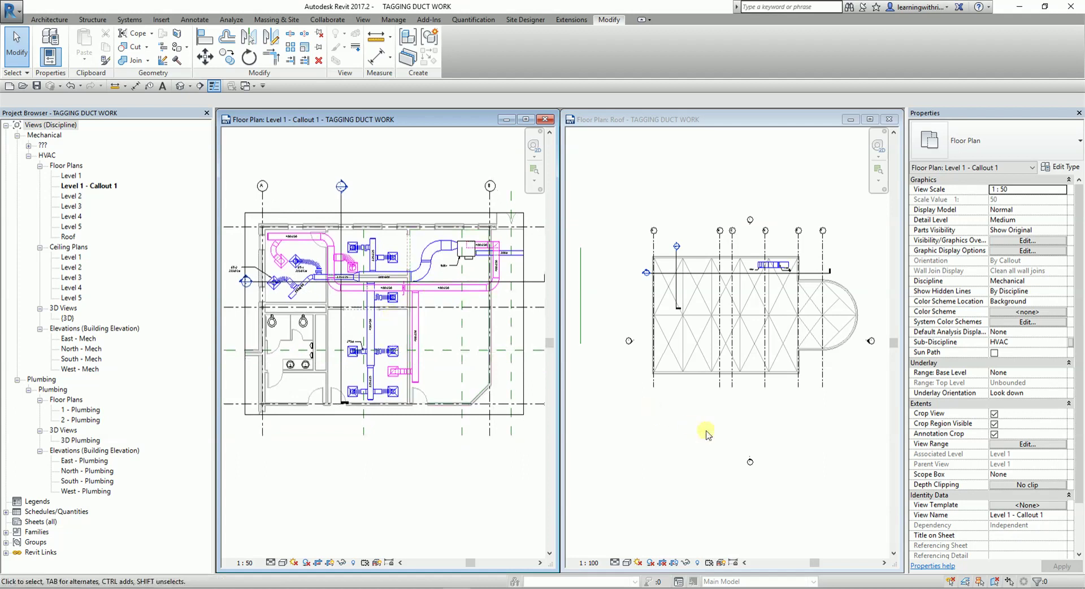
scroll(709, 281, up, 5)
middle_drag(695, 345, 827, 313)
scroll(847, 323, down, 2)
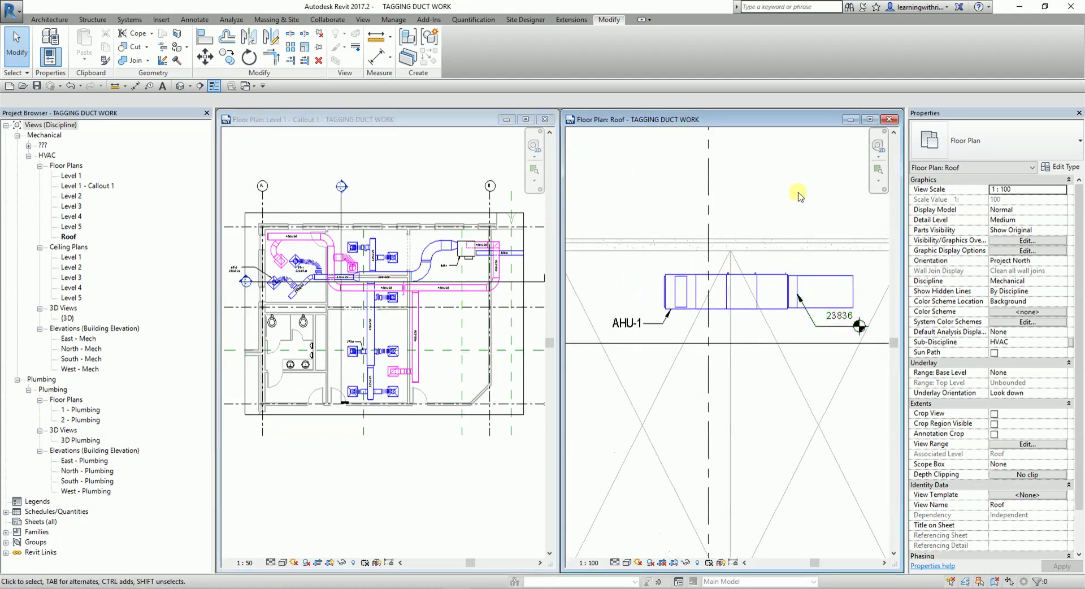
click(421, 167)
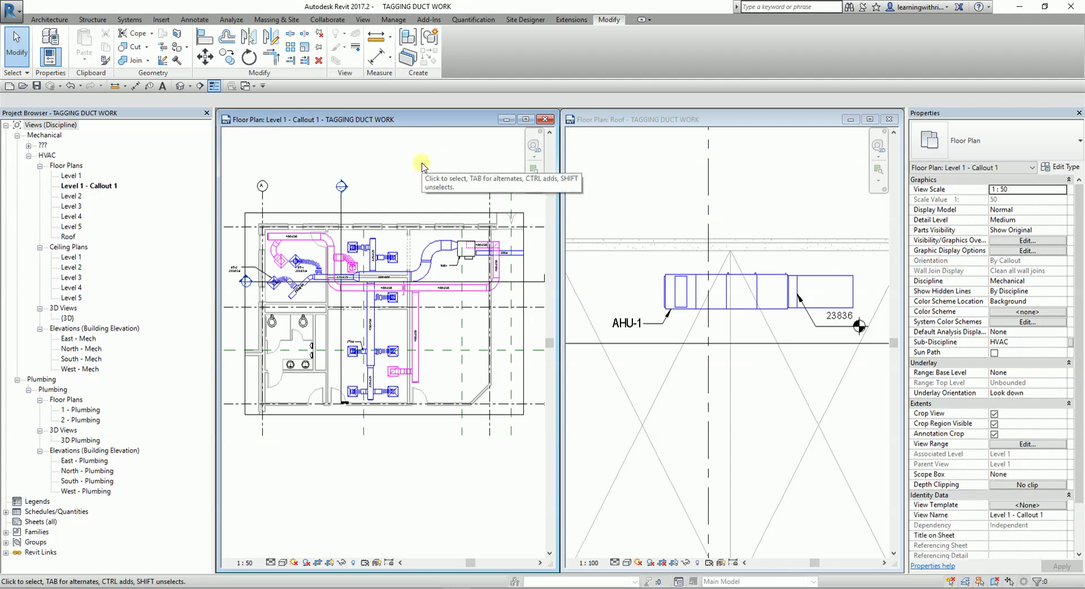